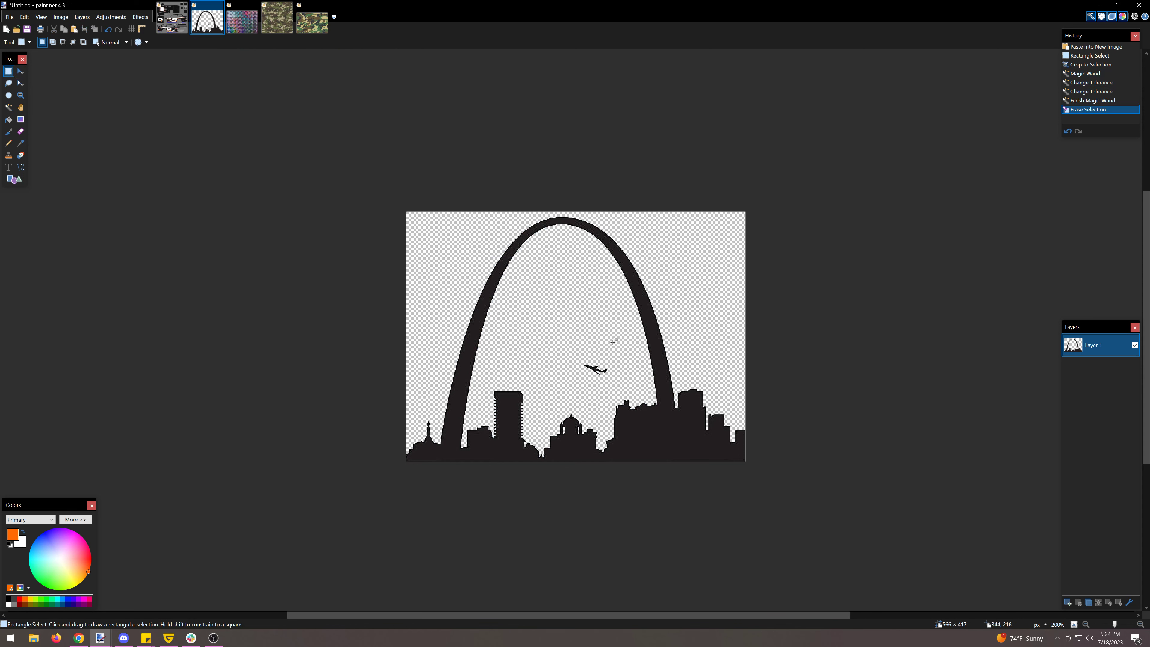
# - Erase the small airplane and refill the arch silhouette with its own sampled dark color at a reduced fill tolerance
pyautogui.moveTo(619, 342); pyautogui.dragTo(568, 385)
pyautogui.press('Delete')
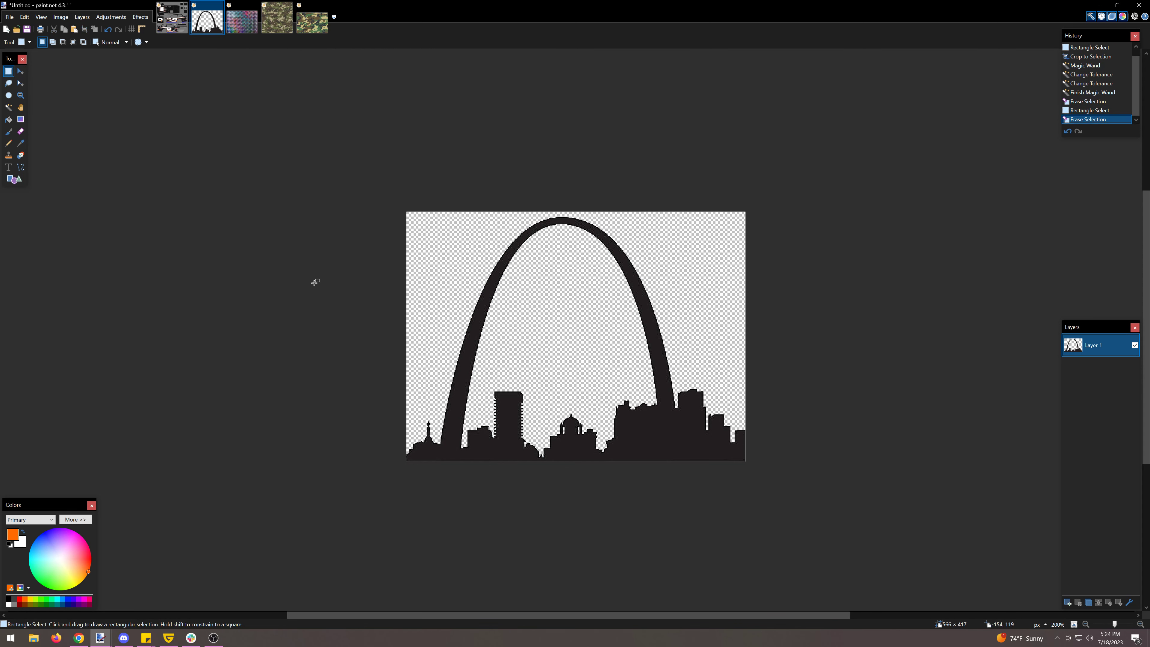
pyautogui.click(21, 143)
pyautogui.click(466, 374)
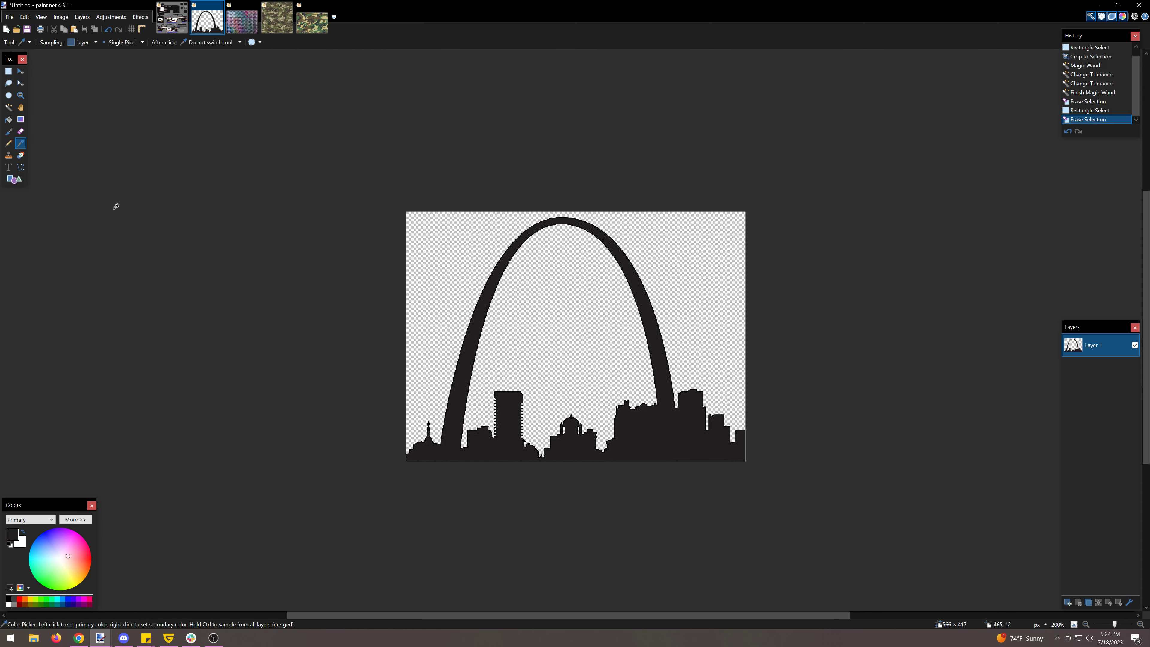
pyautogui.click(9, 119)
pyautogui.click(452, 409)
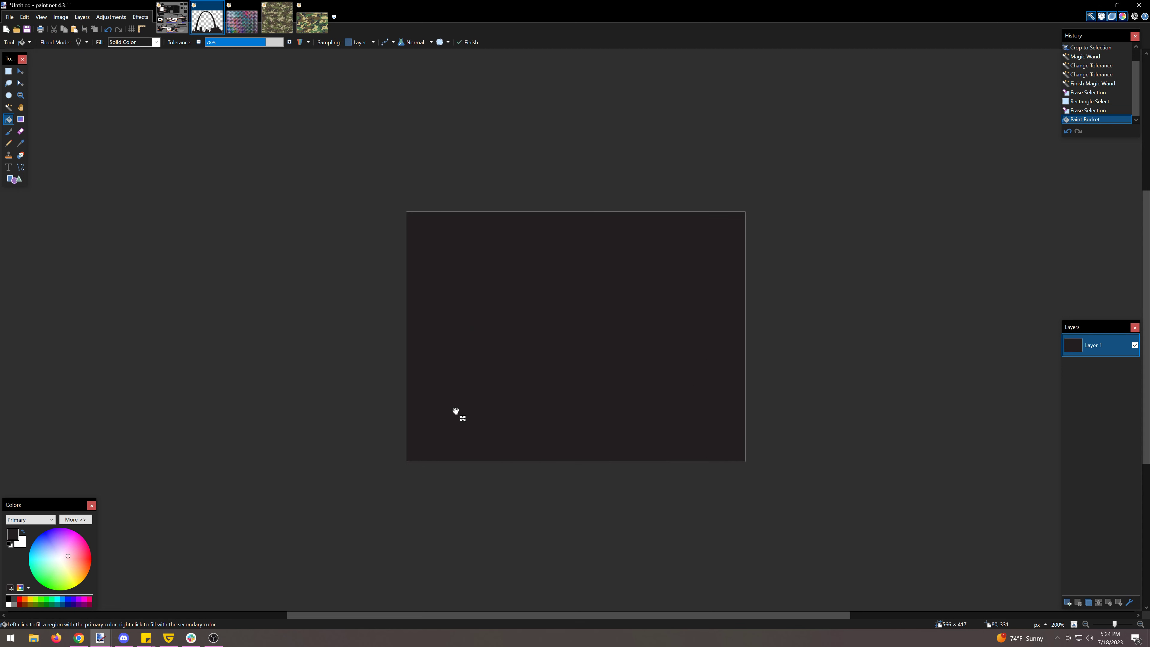
pyautogui.moveTo(256, 43); pyautogui.dragTo(241, 43)
pyautogui.click(12, 73)
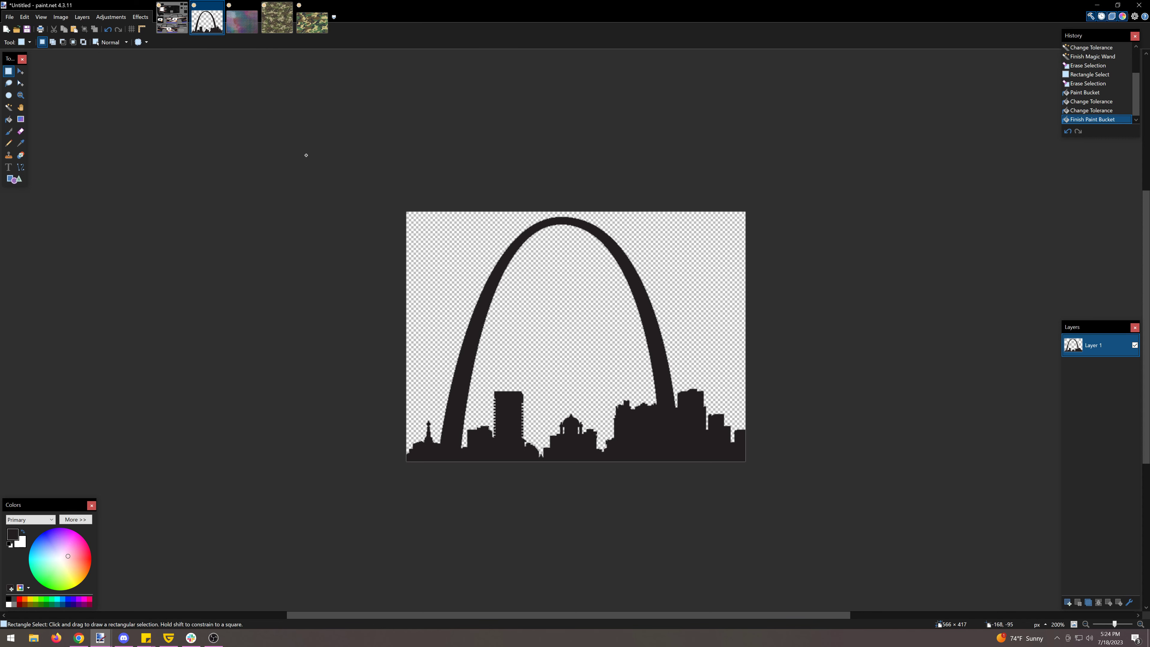
# - Select the whole arch skyline image and copy it
pyautogui.click(18, 72)
pyautogui.hotkey('ctrl', 'a')
pyautogui.click(537, 334)
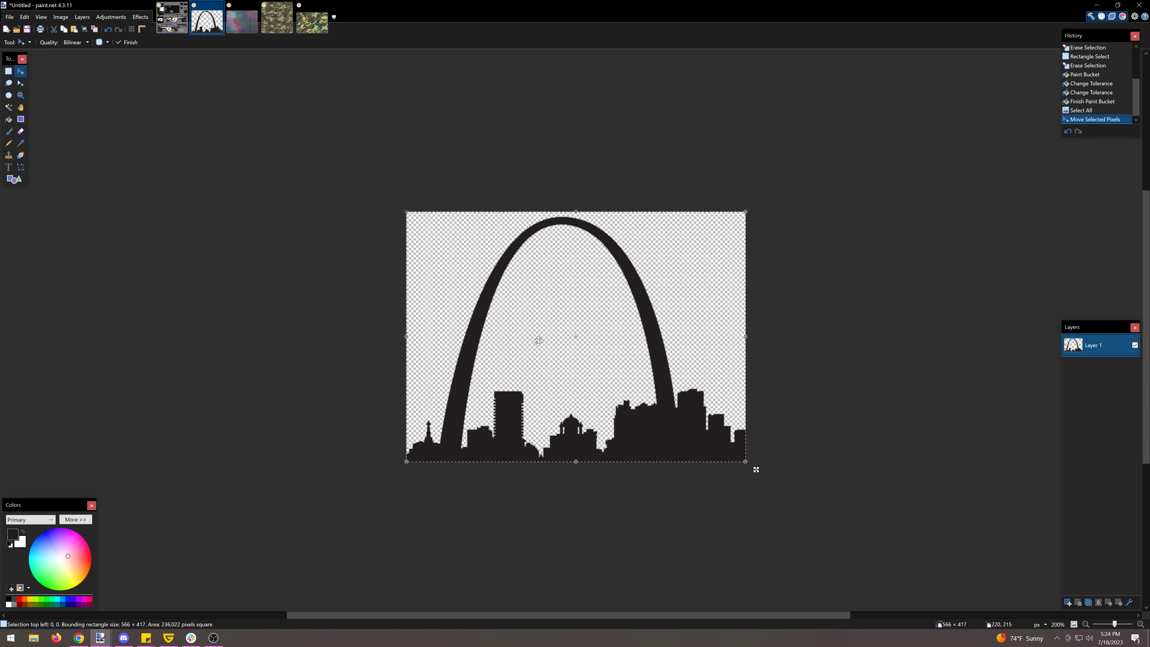
# - In the 9k test.psd car template, add a new layer directly above the Logo layer
pyautogui.click(176, 34)
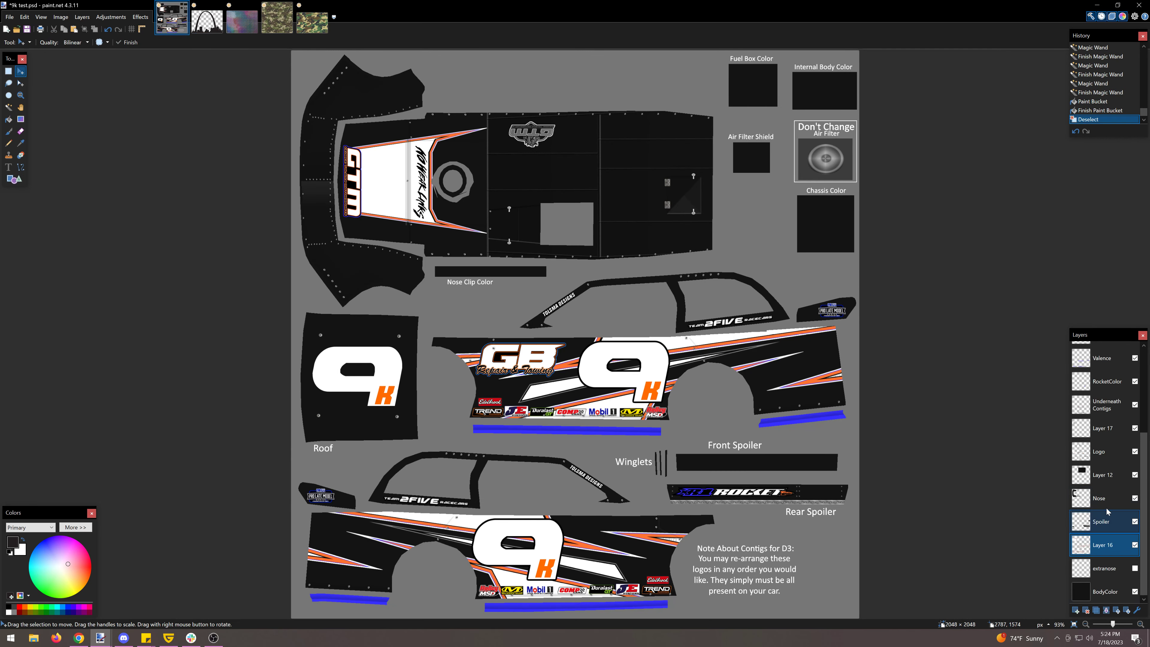
pyautogui.click(1105, 433)
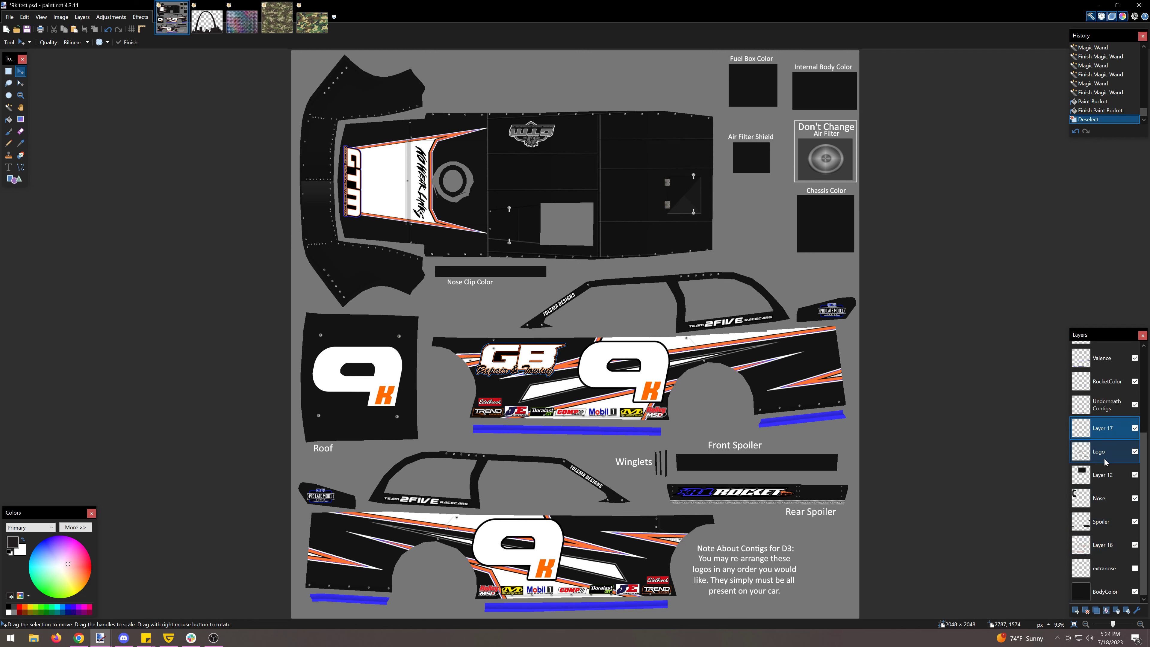
pyautogui.click(1102, 469)
pyautogui.click(1076, 610)
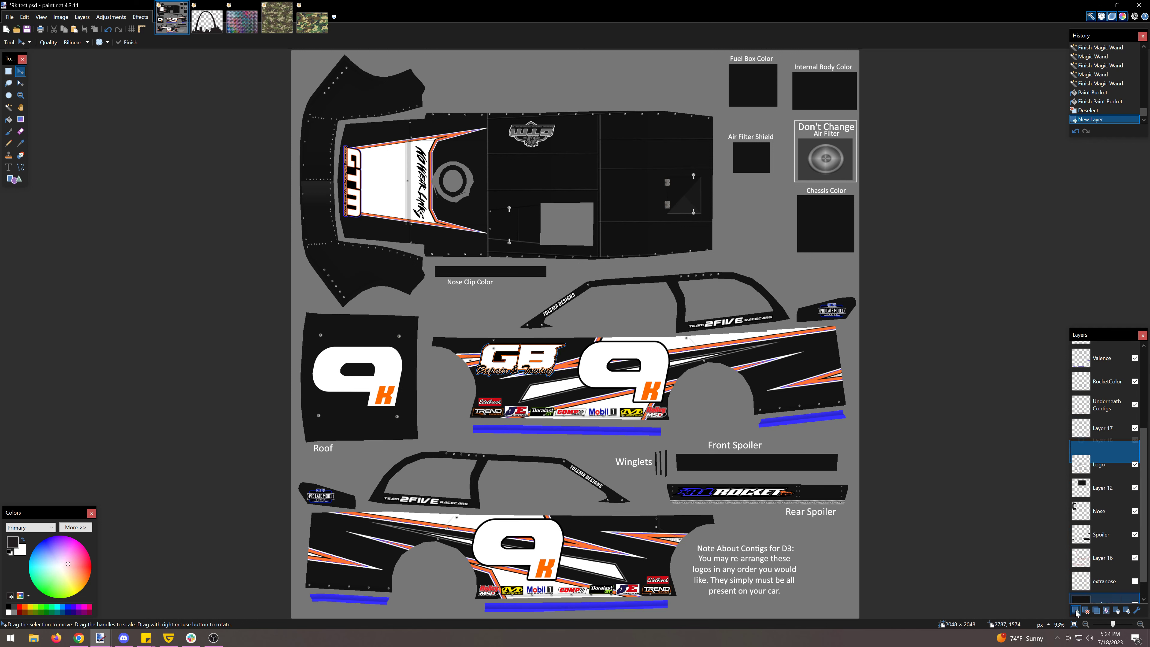
pyautogui.hotkey('ctrl', '+')
pyautogui.hotkey('ctrl', '+')
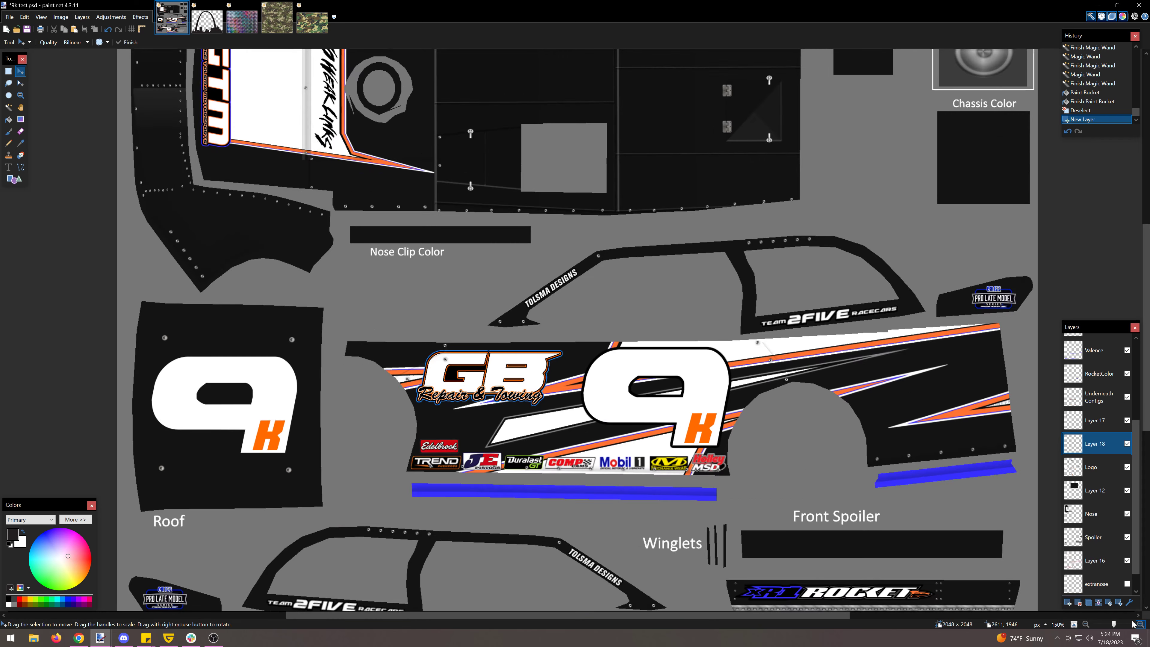
# - Paste the arch skyline, shrink it to about 285 × 211 px, and place it over the upper side panel's 9
pyautogui.hotkey('ctrl', 'v')
pyautogui.moveTo(349, 145); pyautogui.dragTo(681, 384)
pyautogui.moveTo(657, 395); pyautogui.dragTo(634, 417)
pyautogui.moveTo(634, 417); pyautogui.dragTo(635, 417)
# - Paste two more copies of the arch skyline over the 9 on the lower side panel and on the roof
pyautogui.hotkey('ctrl', 'v')
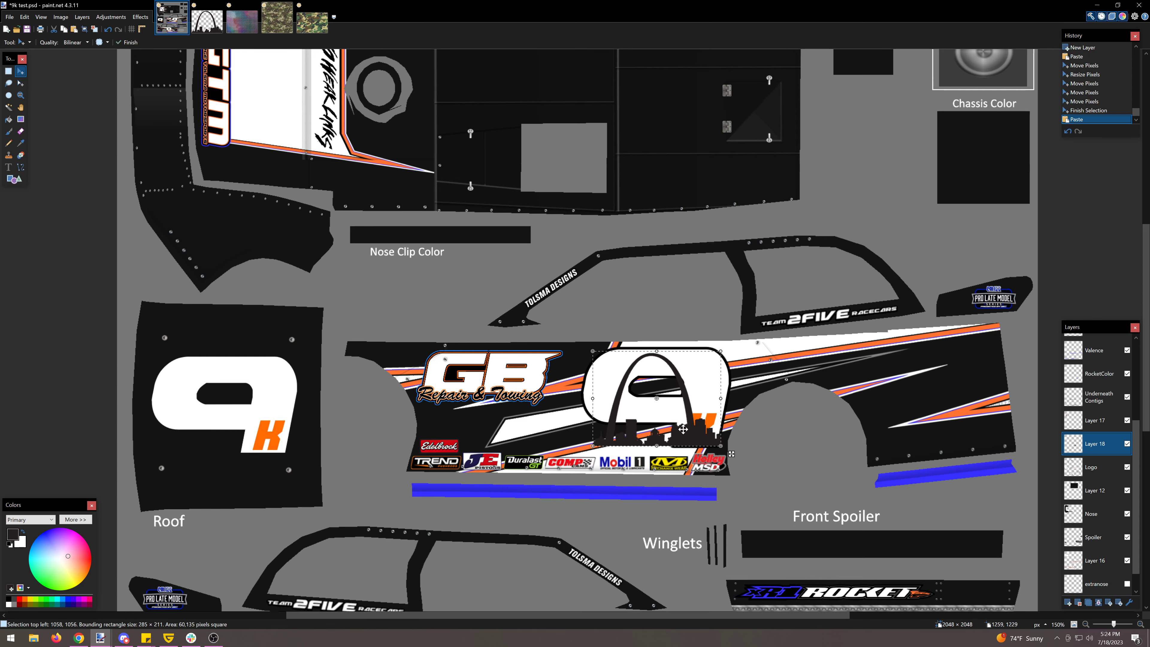
pyautogui.scroll(-4, 670, 431)
pyautogui.moveTo(685, 238); pyautogui.dragTo(509, 529)
pyautogui.press('Return')
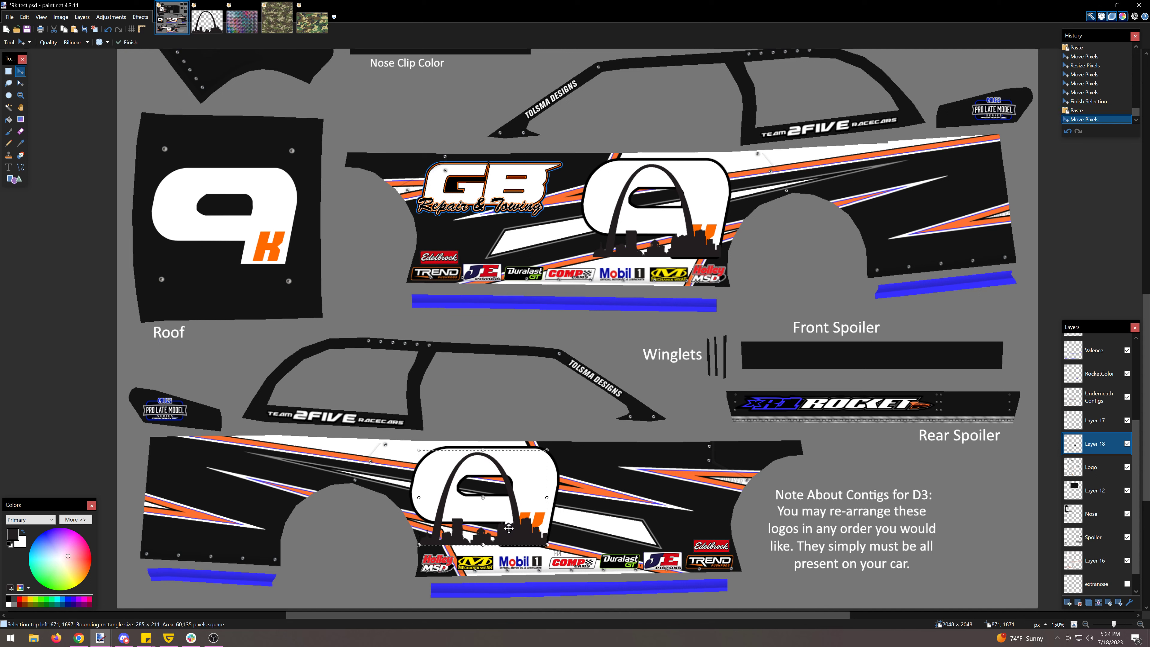
pyautogui.hotkey('ctrl', 'v')
pyautogui.moveTo(522, 248); pyautogui.dragTo(248, 245)
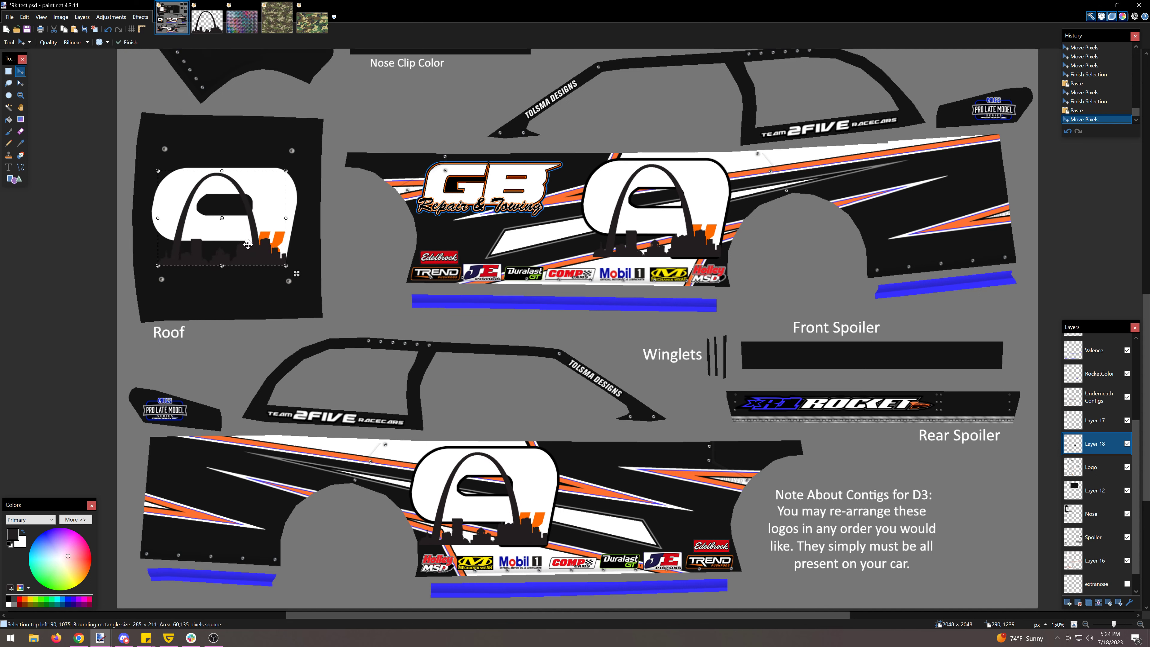
# - On the Logo layer, select the white 9 shapes on both side panels and the roof with the Magic Wand
pyautogui.click(8, 107)
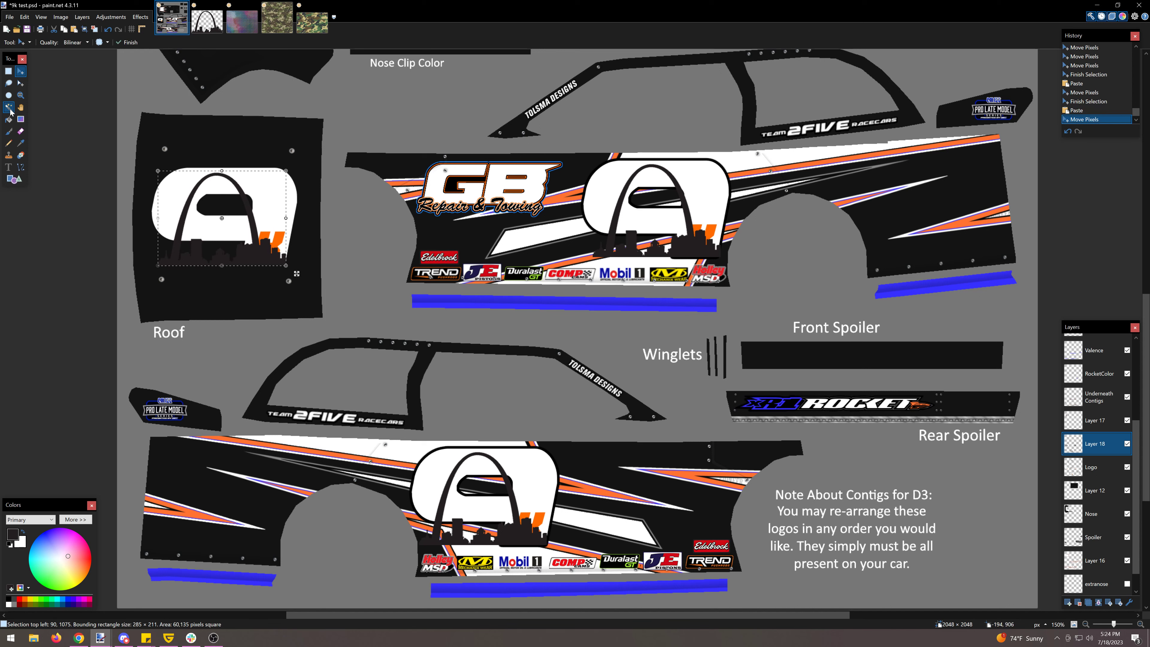
pyautogui.click(1109, 471)
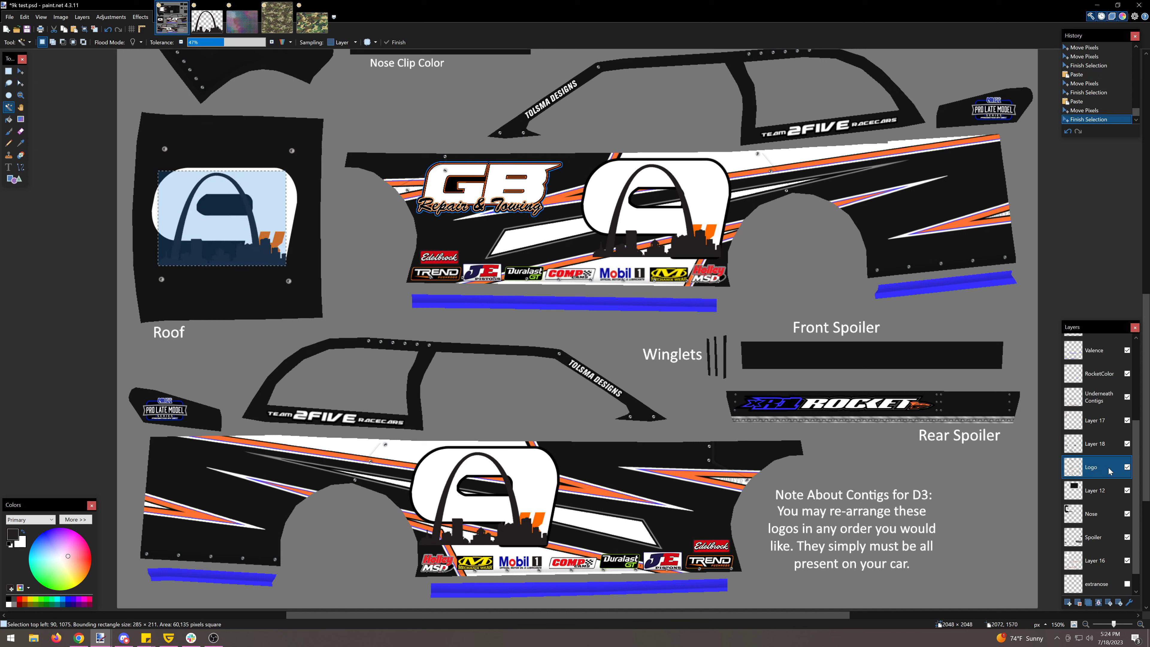
pyautogui.click(660, 219)
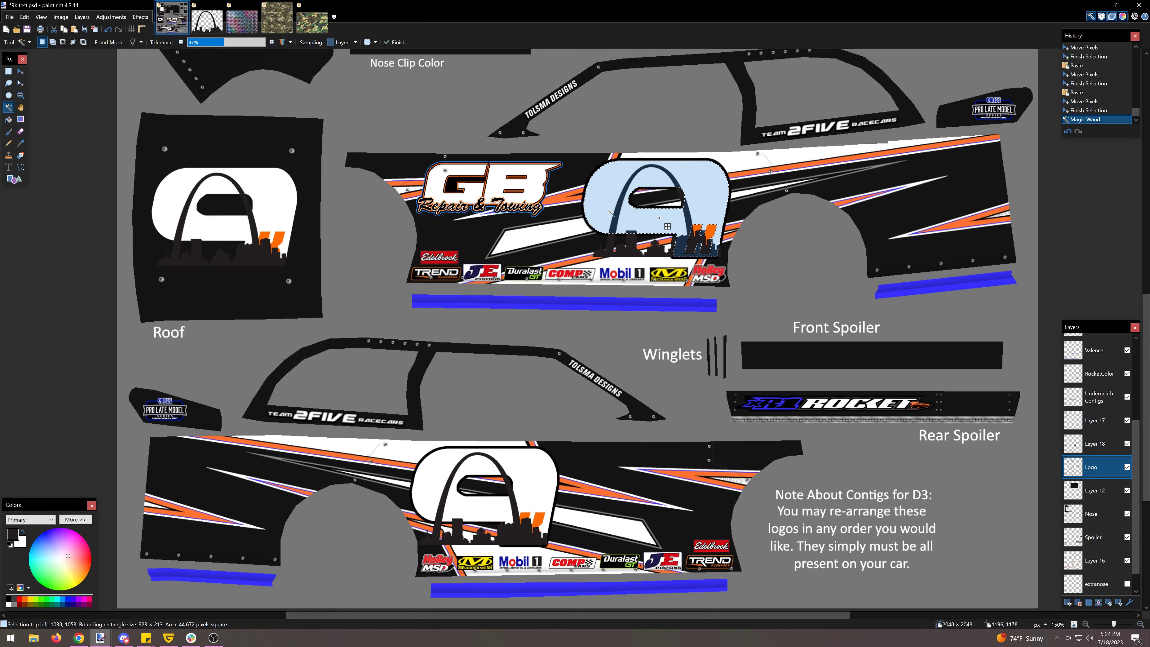
pyautogui.keyDown('ctrl'); pyautogui.click(274, 209); pyautogui.keyUp('ctrl')
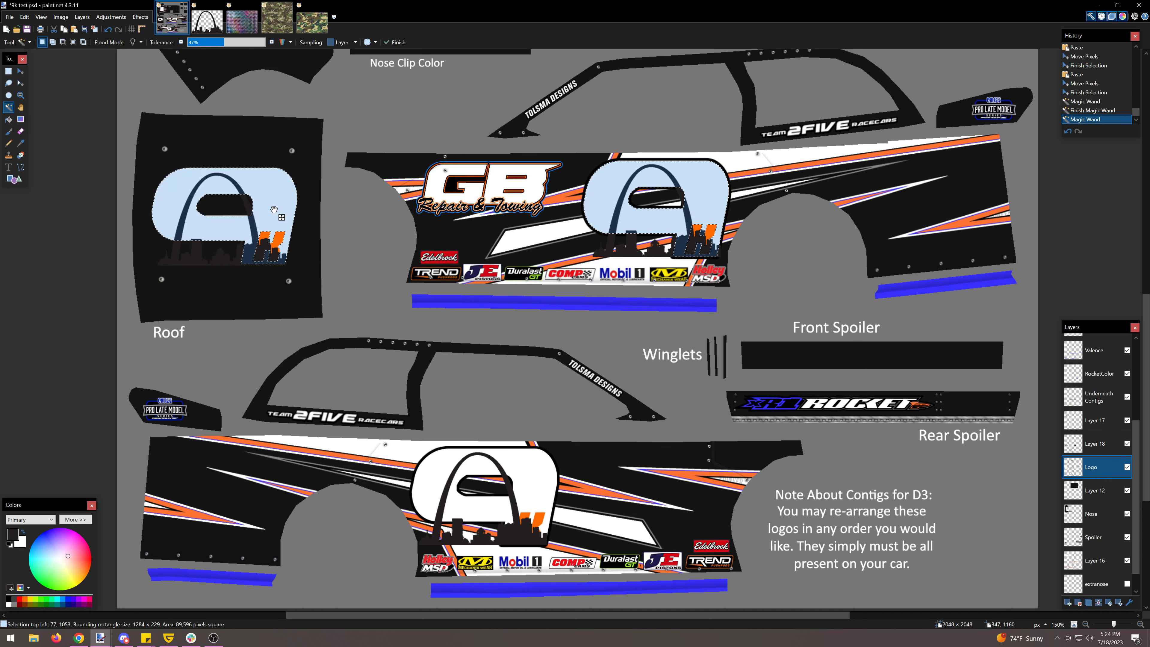
pyautogui.keyDown('ctrl'); pyautogui.click(543, 468); pyautogui.keyUp('ctrl')
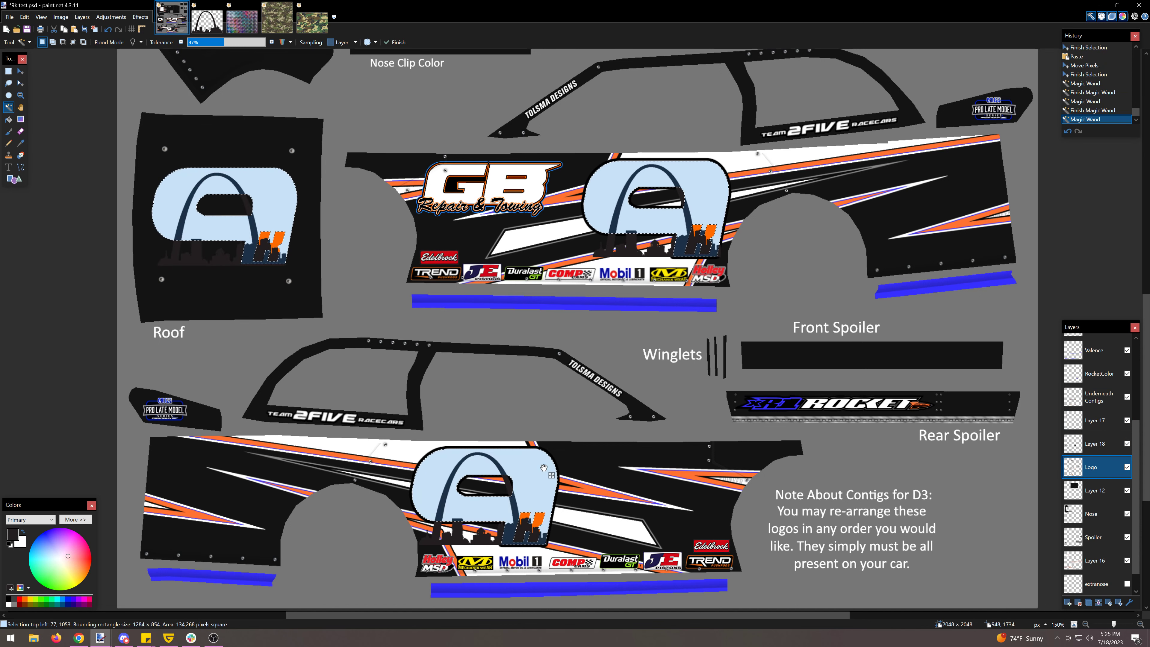
# - Invert the selection and erase the skyline parts outside the numbers on Layer 18
pyautogui.click(24, 17)
pyautogui.click(62, 162)
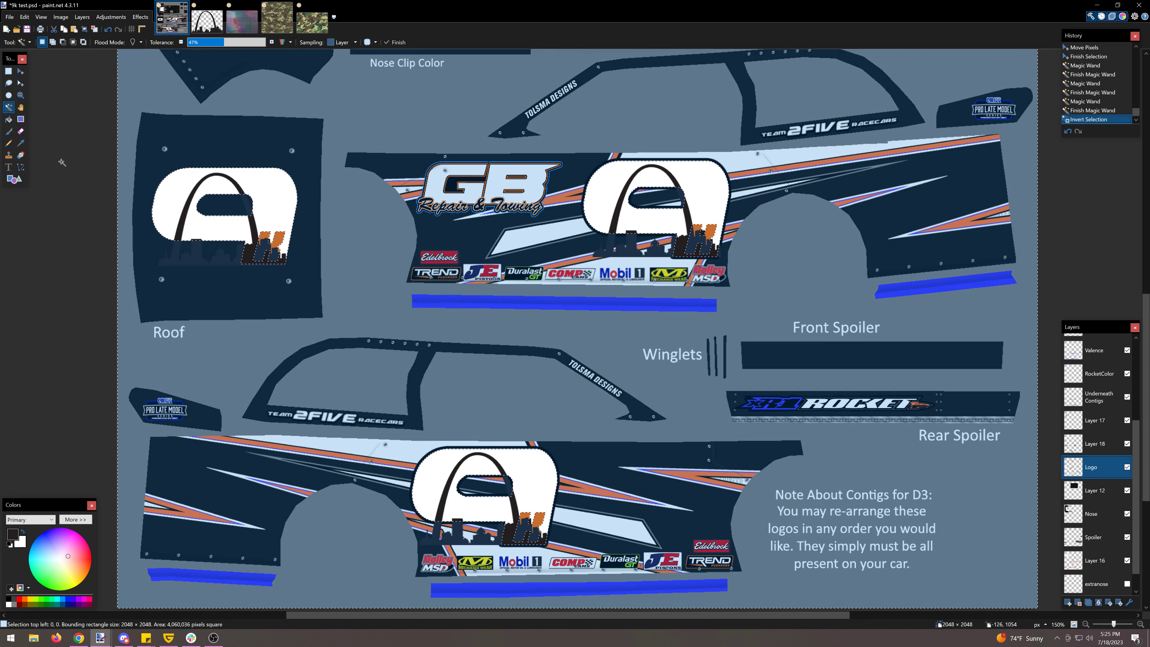
pyautogui.click(1087, 446)
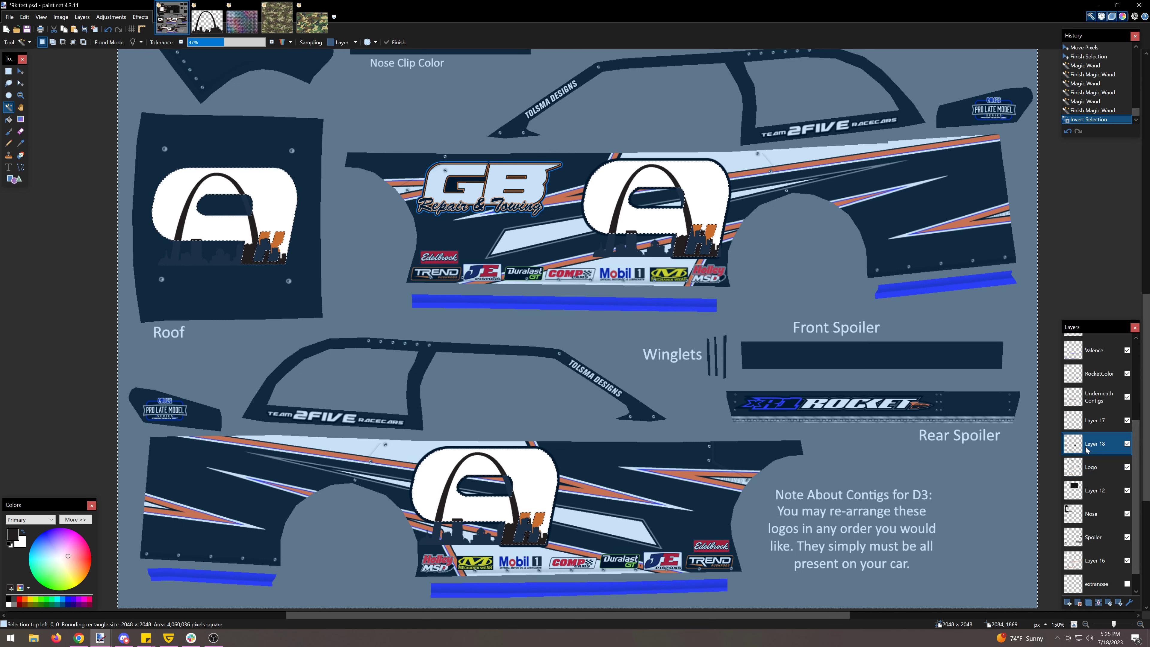
pyautogui.press('Delete')
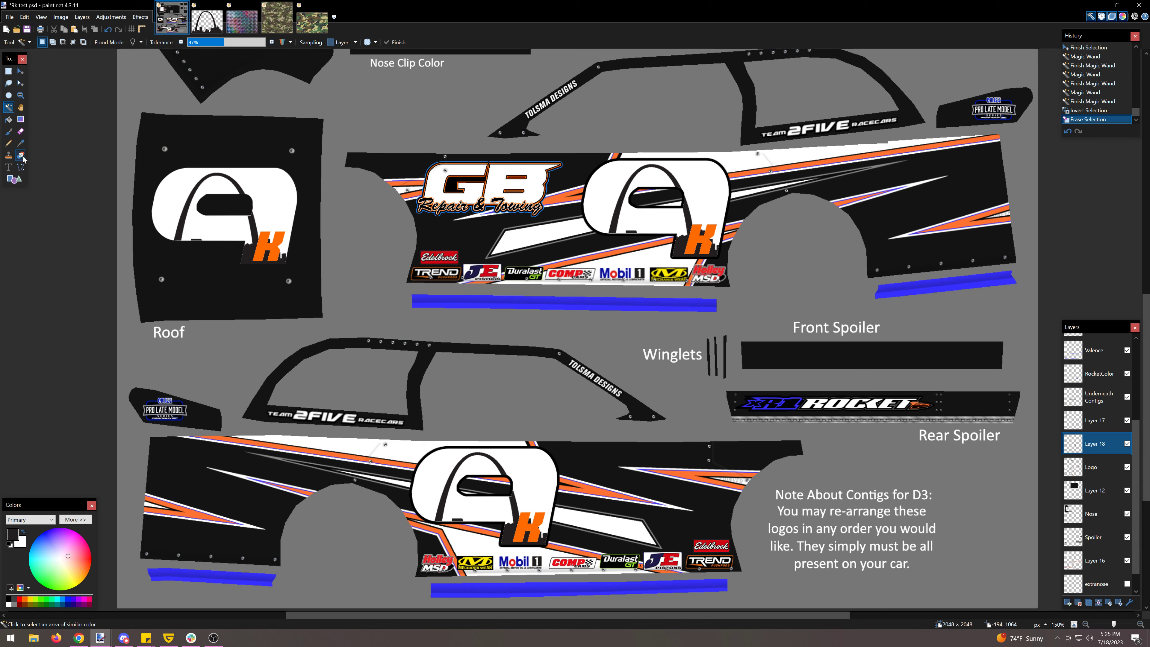
# - Try to fill the skyline remnants around the upper side panel's orange K with the dark primary color
pyautogui.click(9, 119)
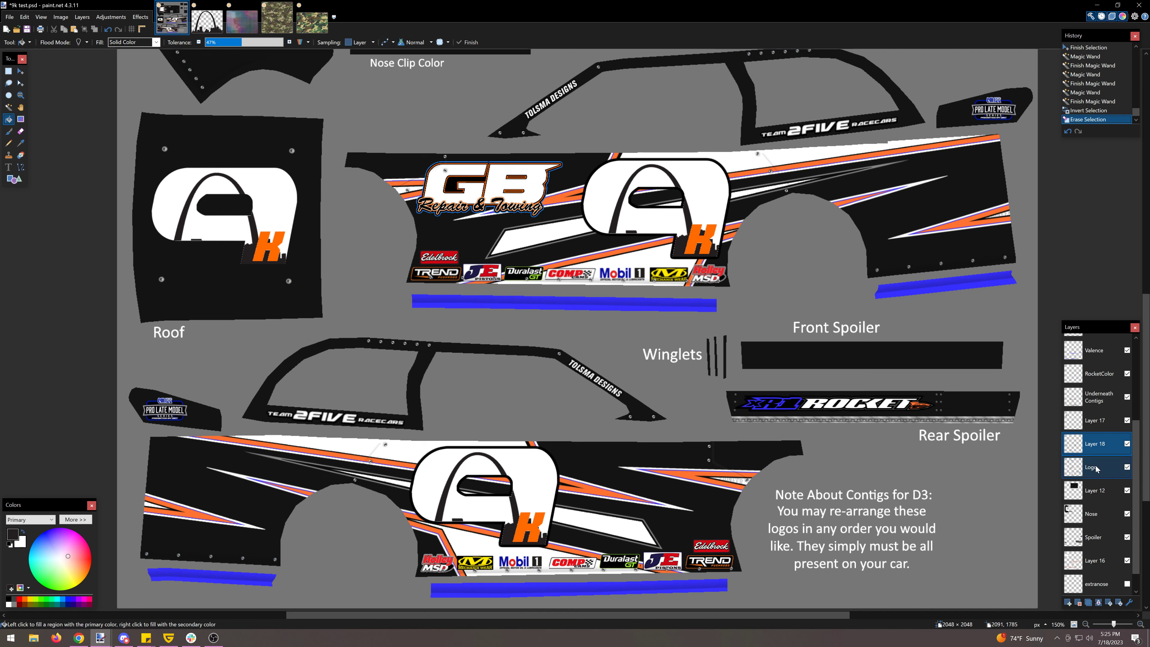
pyautogui.click(679, 242)
pyautogui.click(678, 251)
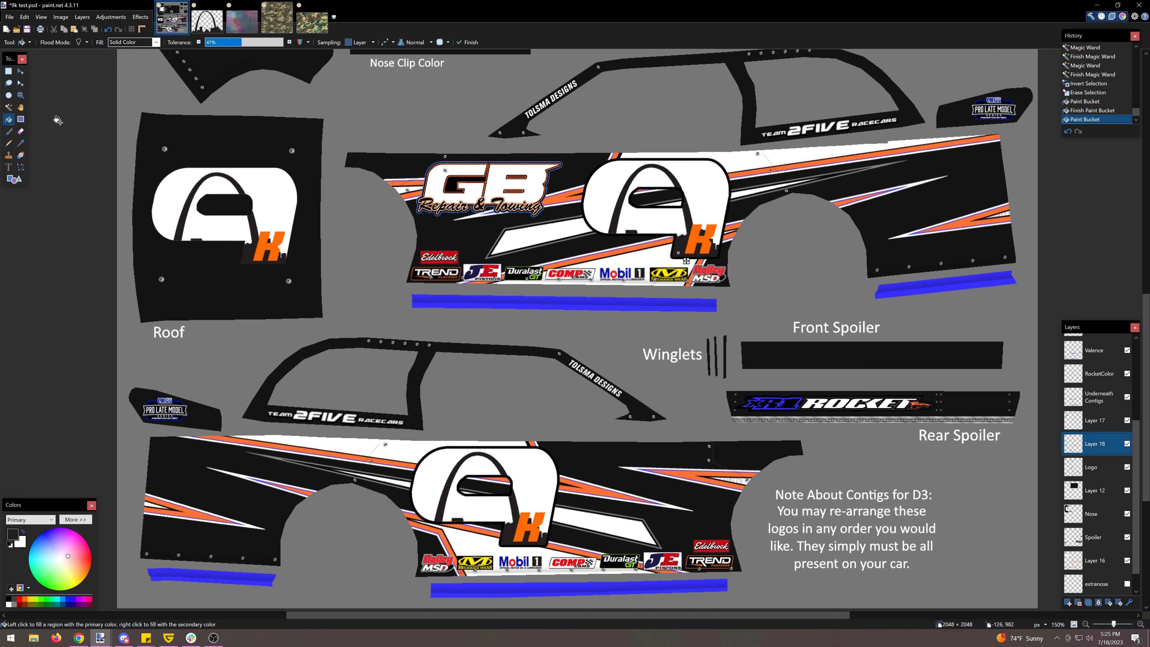
pyautogui.click(8, 71)
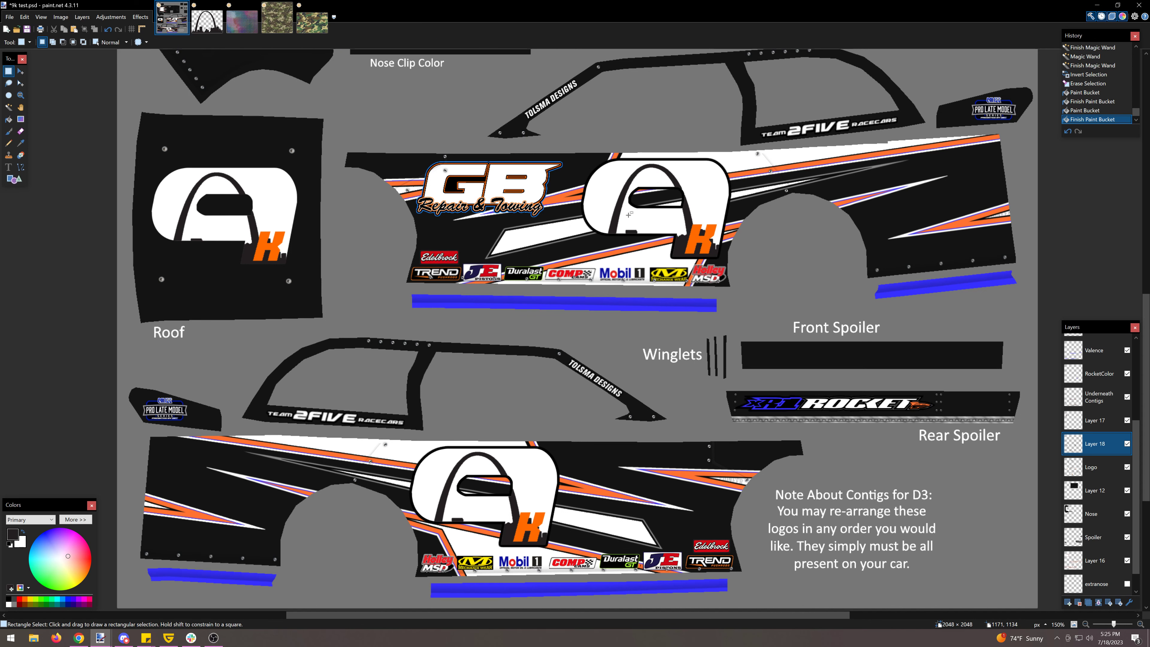
# - Delete Layer 18 with the arch skyline graphics
pyautogui.scroll(5, 629, 215)
pyautogui.scroll(-3, 648, 368)
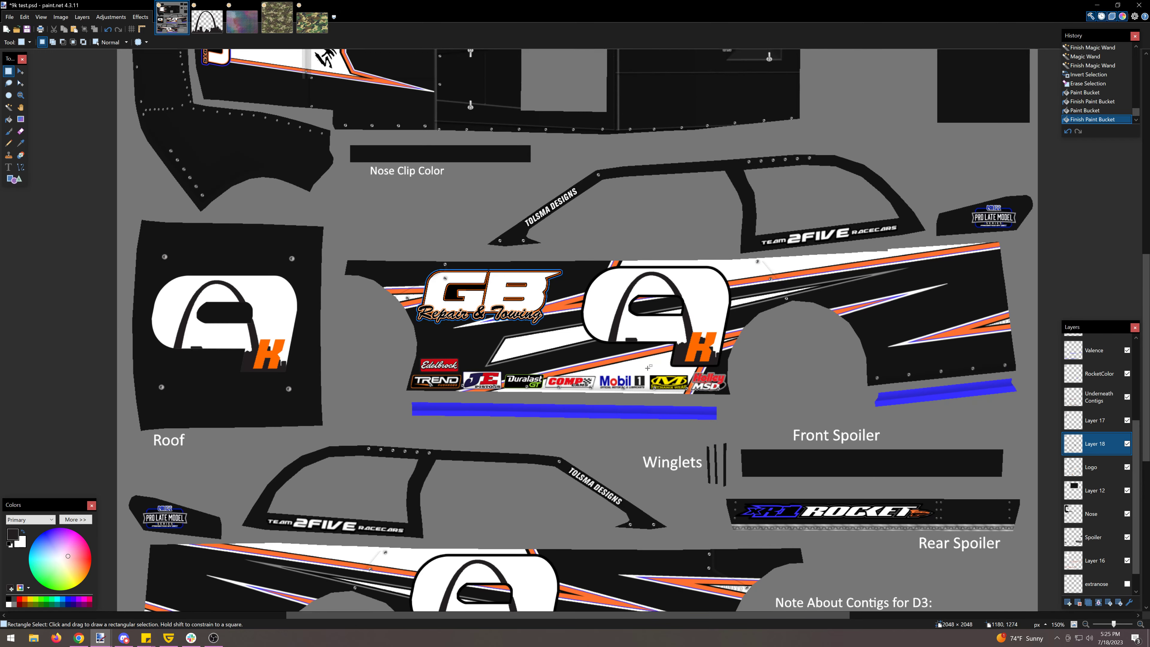
pyautogui.scroll(-1, 647, 368)
pyautogui.scroll(-2, 466, 550)
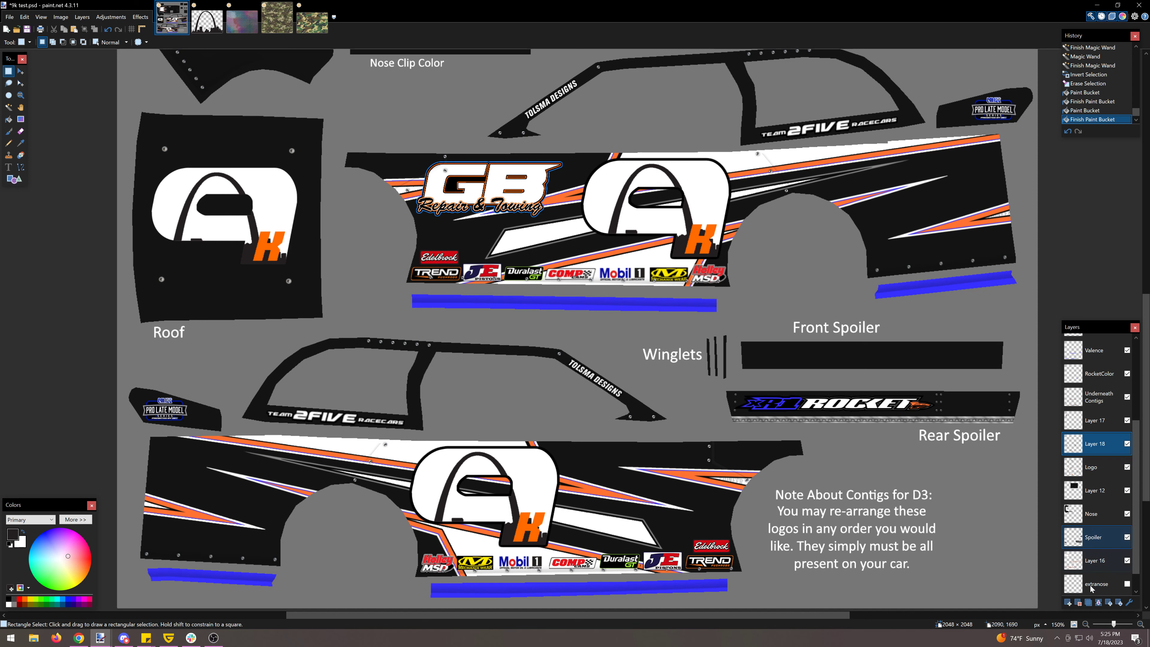
pyautogui.click(1079, 602)
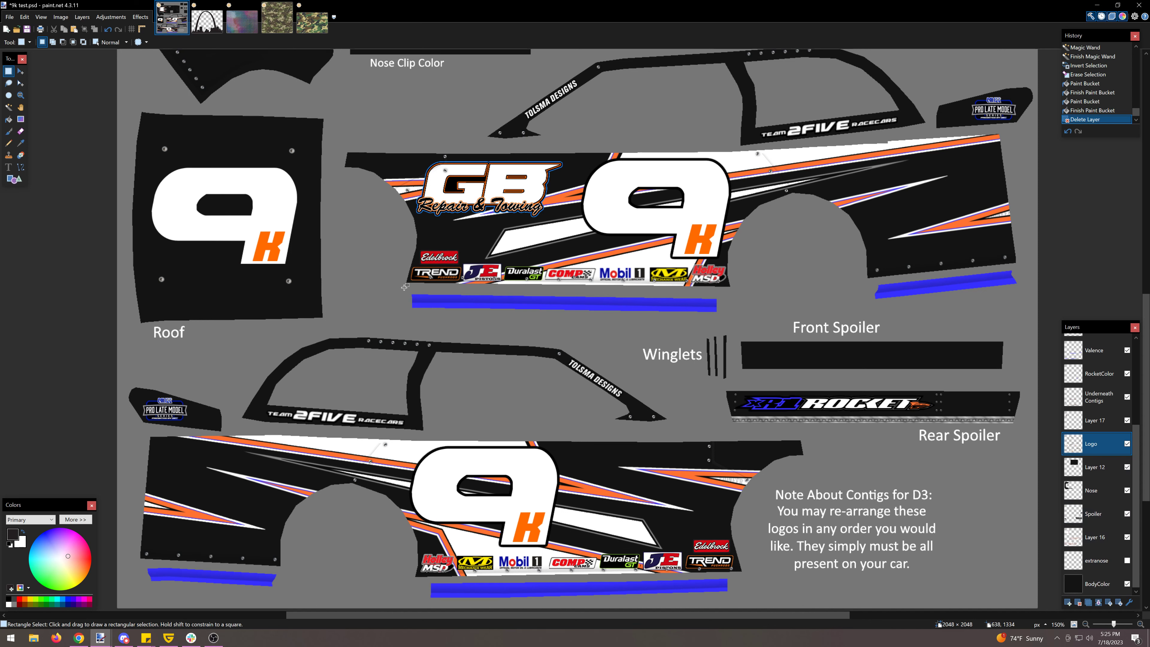
# - Select the entire holographic texture image and copy it
pyautogui.click(245, 31)
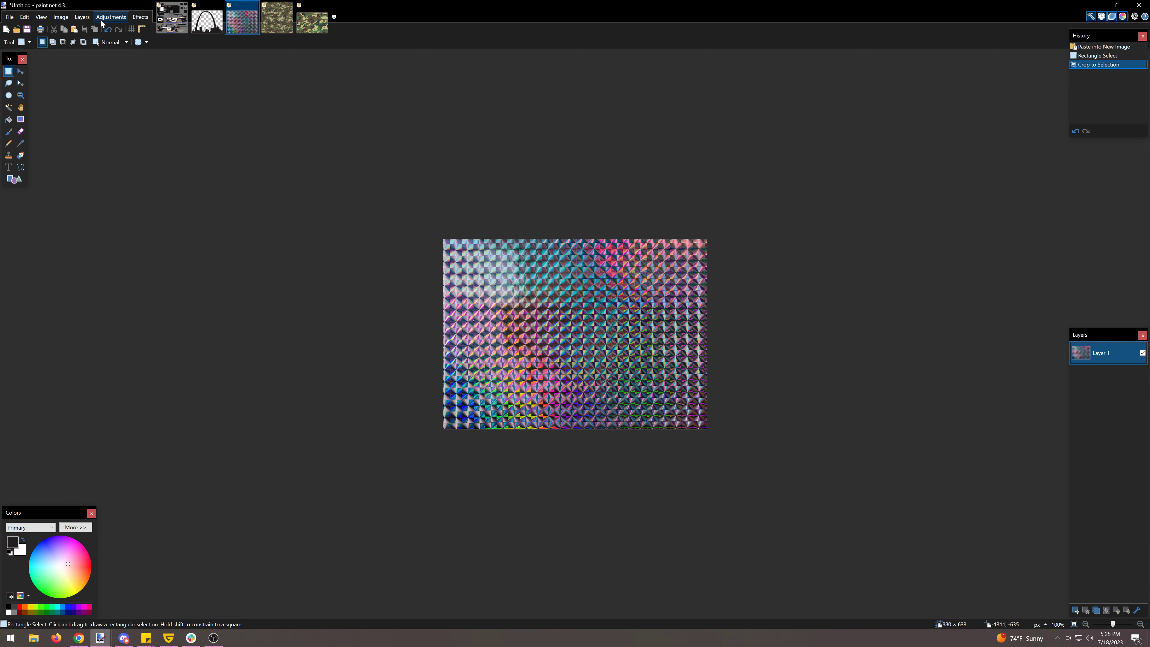
pyautogui.click(21, 72)
pyautogui.click(647, 369)
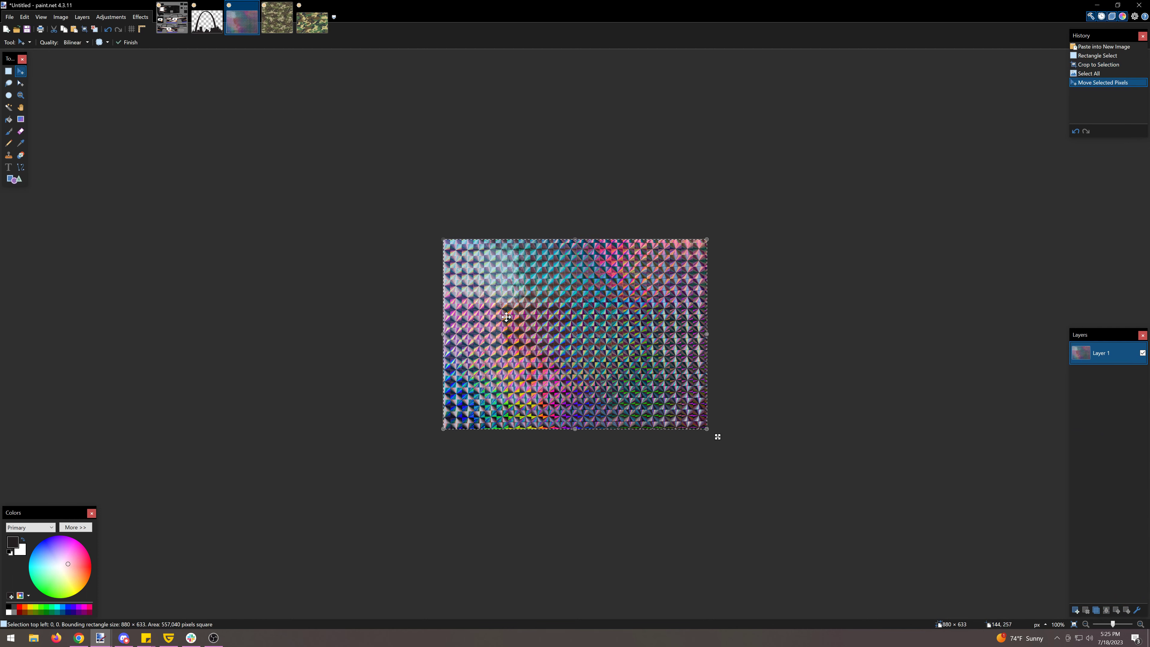
# - Paste the holographic texture into a new template layer, shrink it to about 471 × 339 px, and cover the upper side panel's 9
pyautogui.click(172, 18)
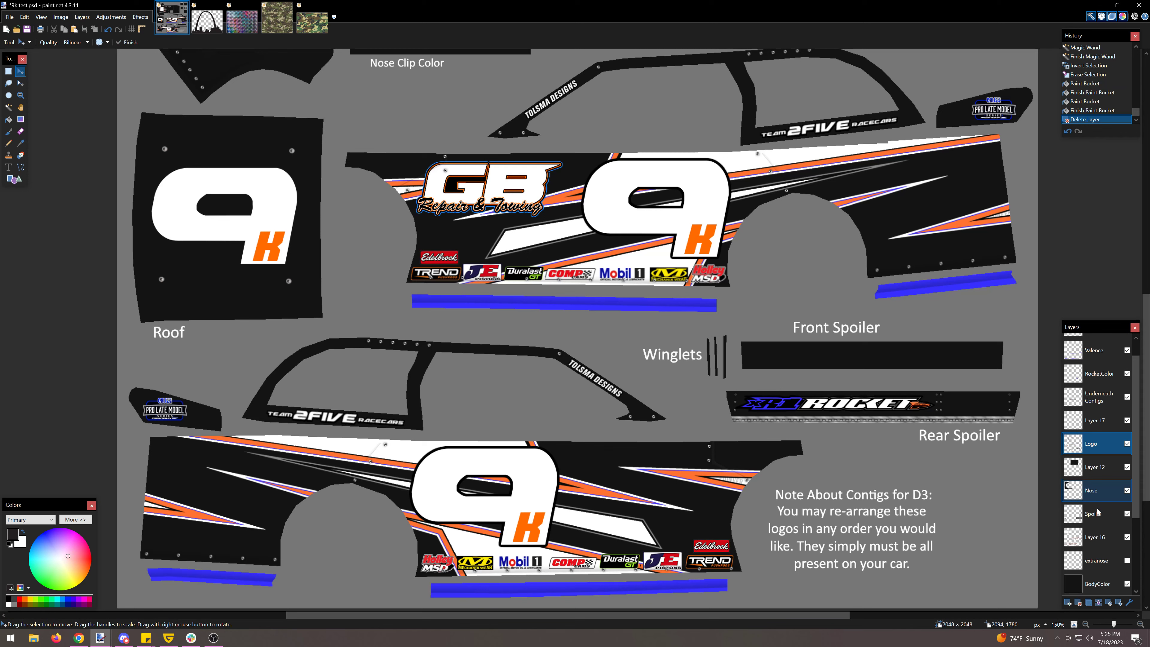
pyautogui.hotkey('ctrl', 'shift', 'v')
pyautogui.moveTo(445, 224); pyautogui.dragTo(720, 305)
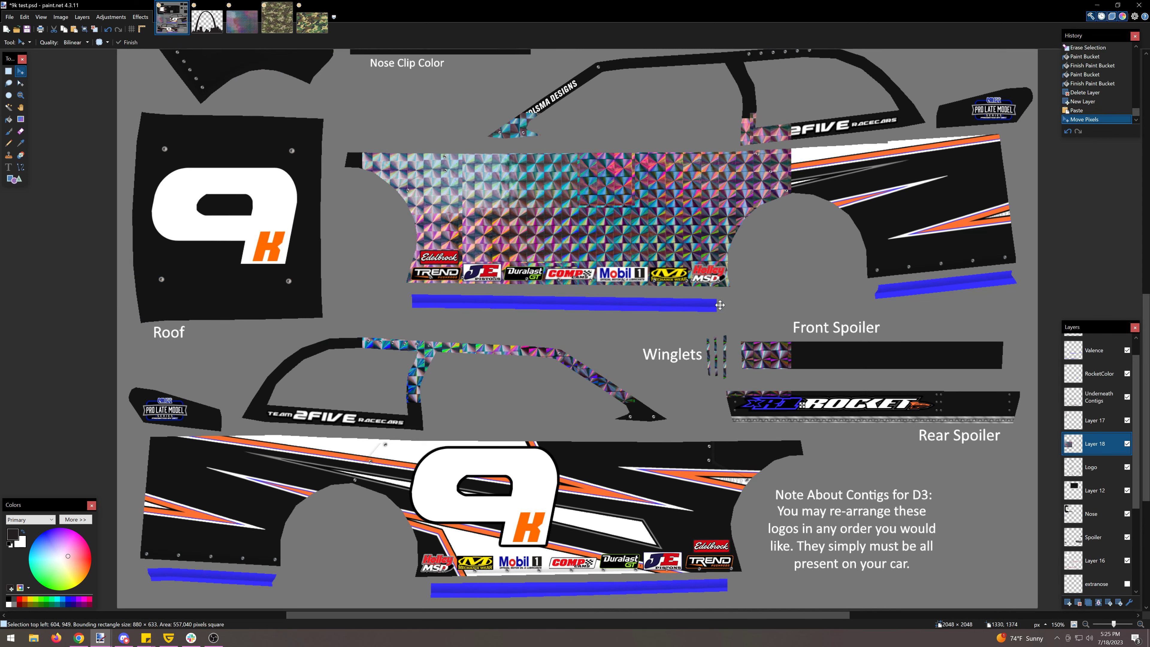
pyautogui.moveTo(793, 253); pyautogui.dragTo(780, 212)
# - Paste two more copies of the holographic texture over the 9 on the lower side panel and on the roof
pyautogui.hotkey('ctrl', 'v')
pyautogui.moveTo(546, 487); pyautogui.dragTo(556, 481)
pyautogui.hotkey('ctrl', 'v')
pyautogui.moveTo(310, 265); pyautogui.dragTo(296, 237)
# - From the Logo layer, select the white 9 shapes on both side panels and the roof, and invert the selection
pyautogui.click(8, 107)
pyautogui.click(1091, 469)
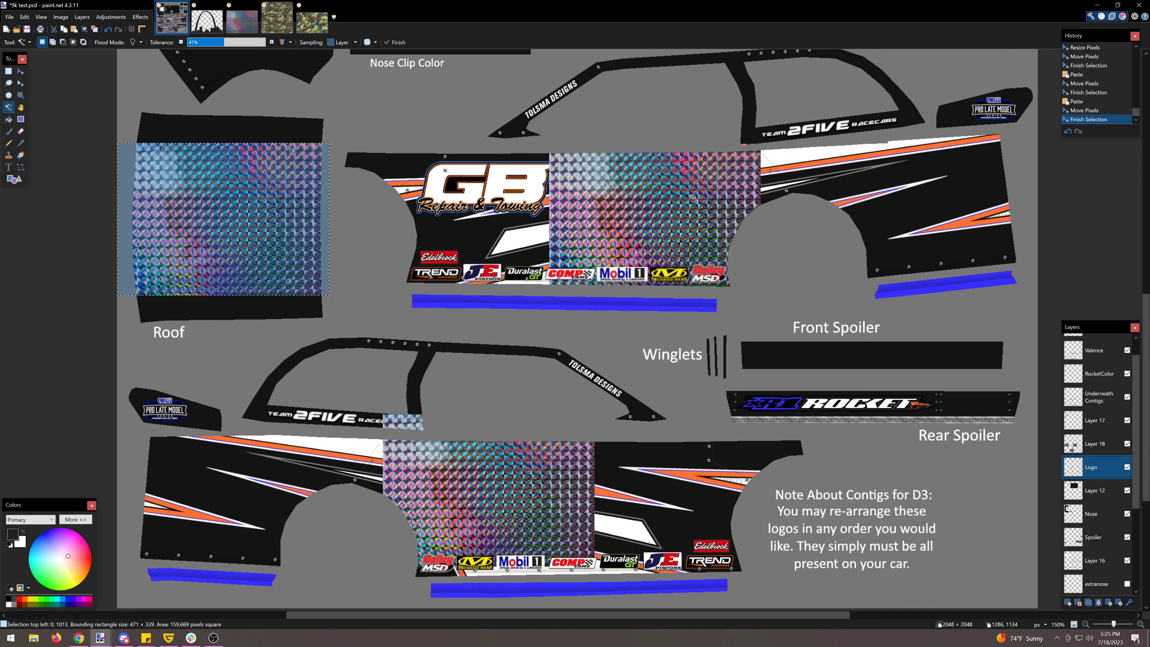
pyautogui.click(693, 196)
pyautogui.keyDown('ctrl'); pyautogui.click(249, 223); pyautogui.keyUp('ctrl')
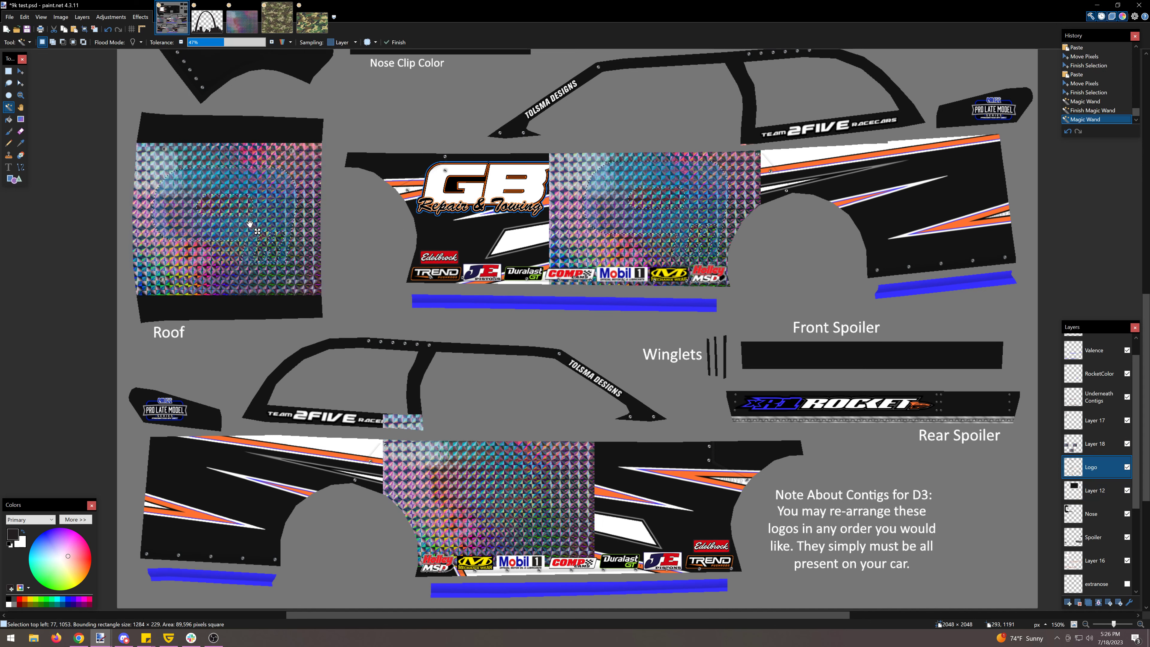
pyautogui.keyDown('ctrl'); pyautogui.click(440, 482); pyautogui.keyUp('ctrl')
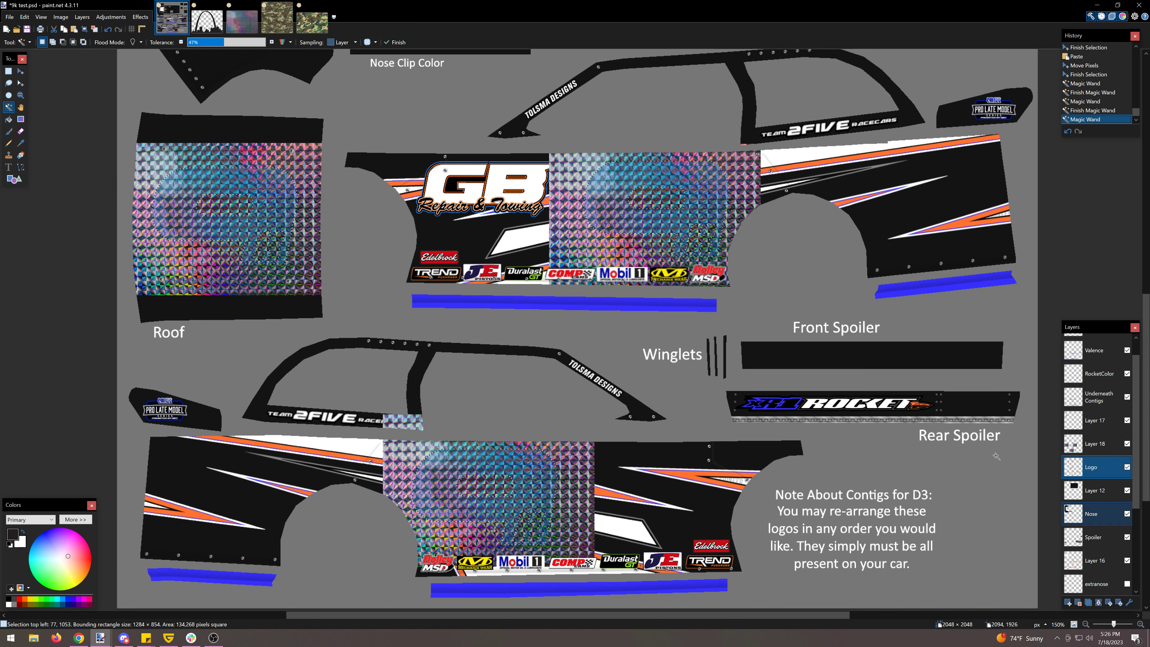
pyautogui.click(25, 17)
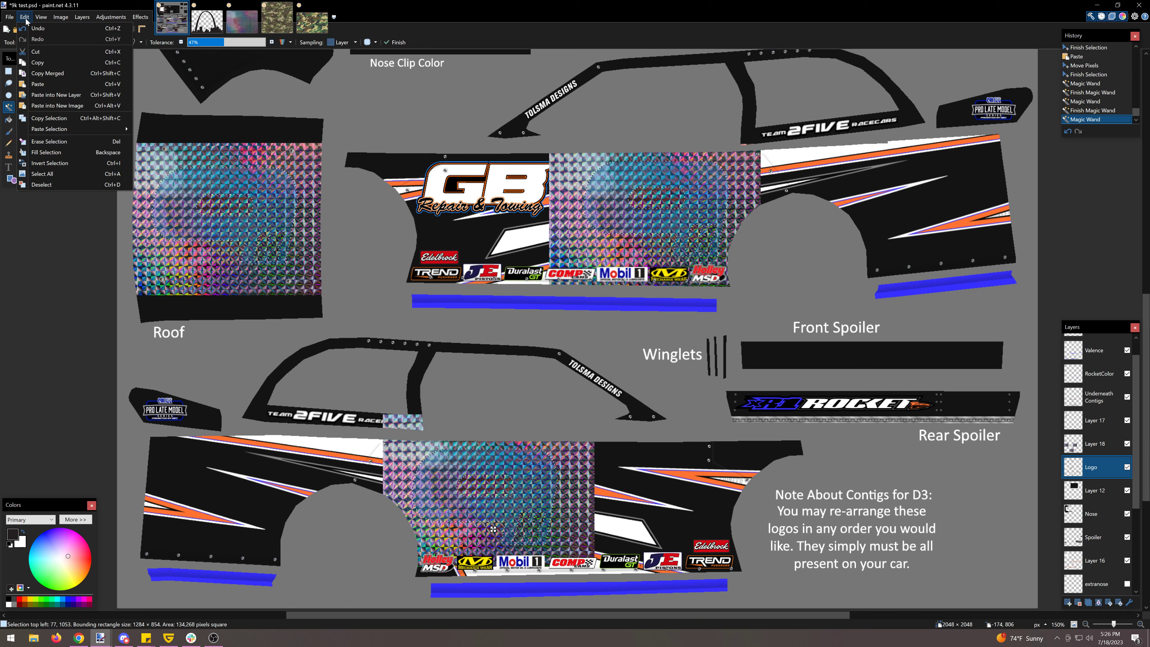
pyautogui.click(62, 163)
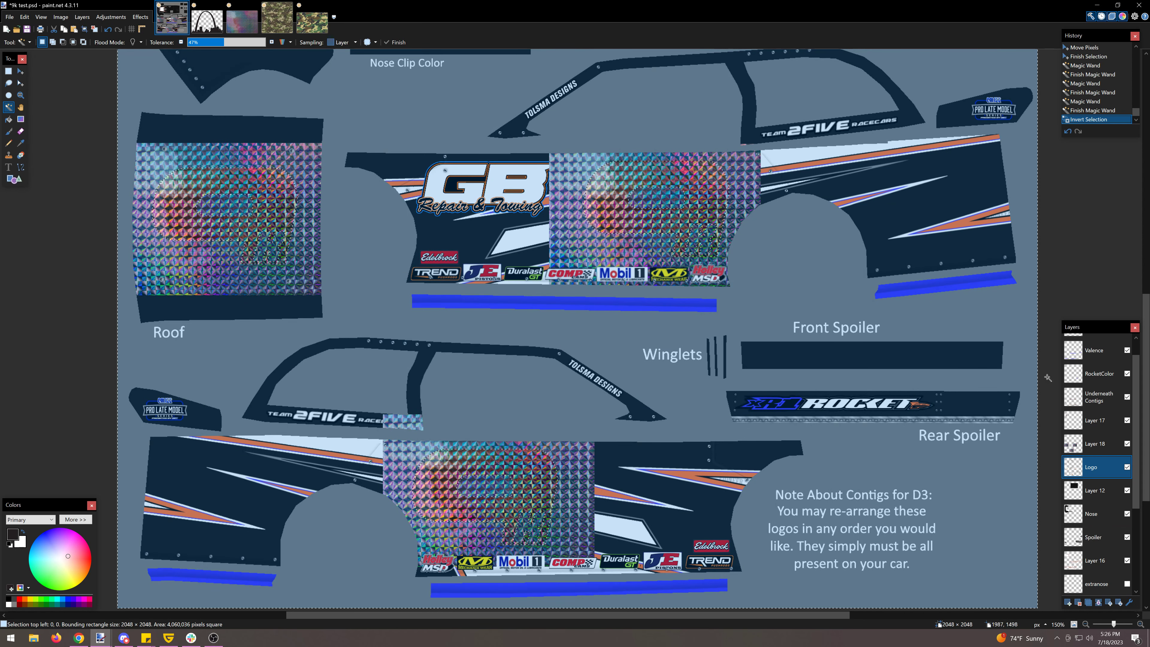
# - Erase the holographic texture outside the 9 shapes on Layer 18 and convert that layer to black and white
pyautogui.click(1094, 447)
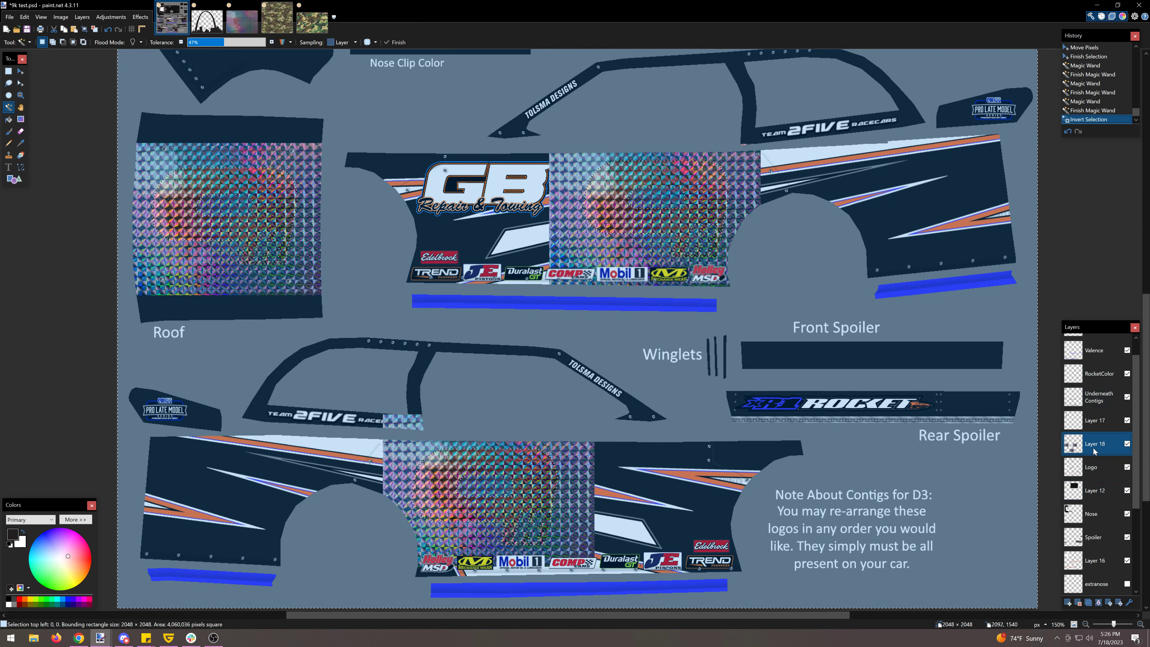
pyautogui.press('Delete')
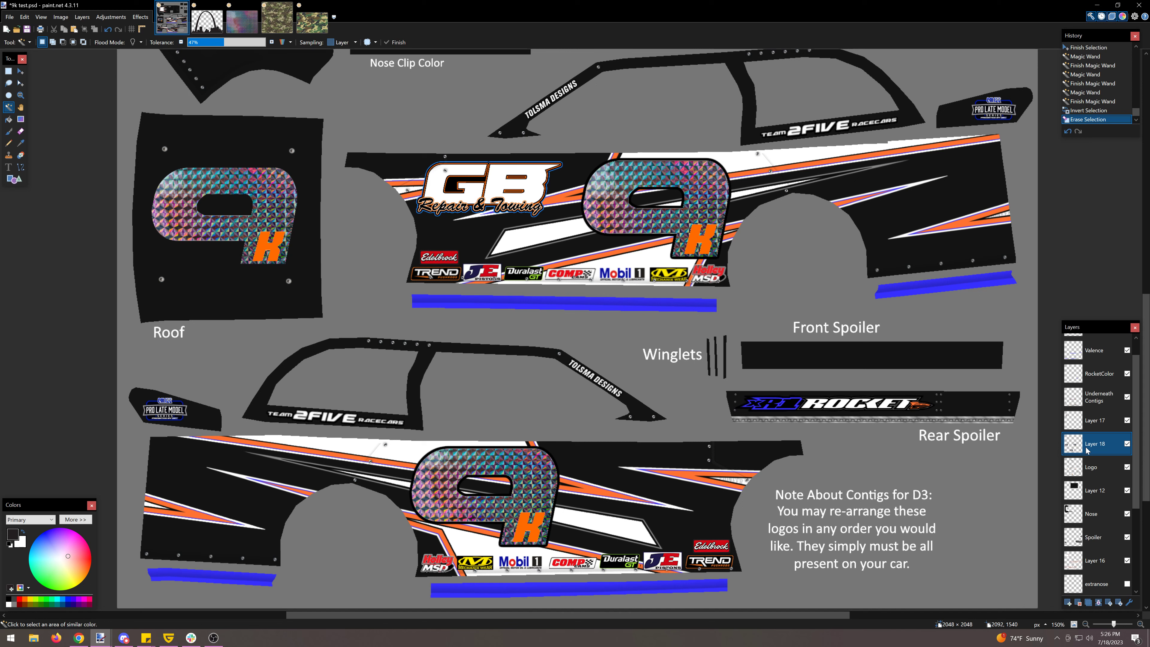
pyautogui.click(107, 21)
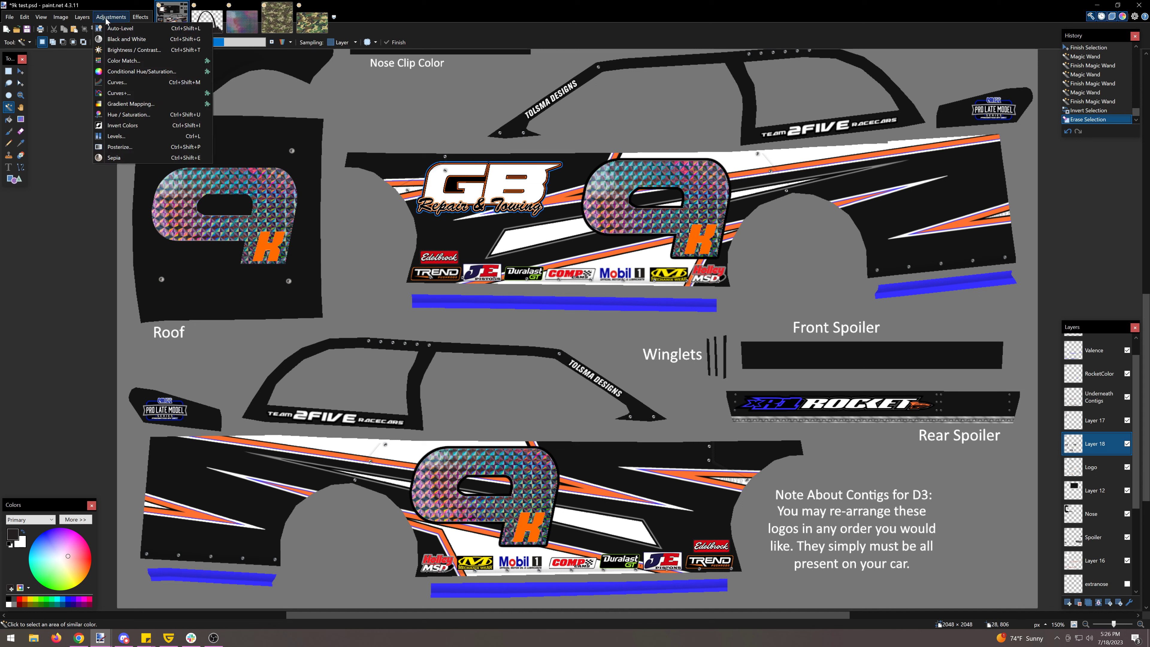
pyautogui.click(122, 40)
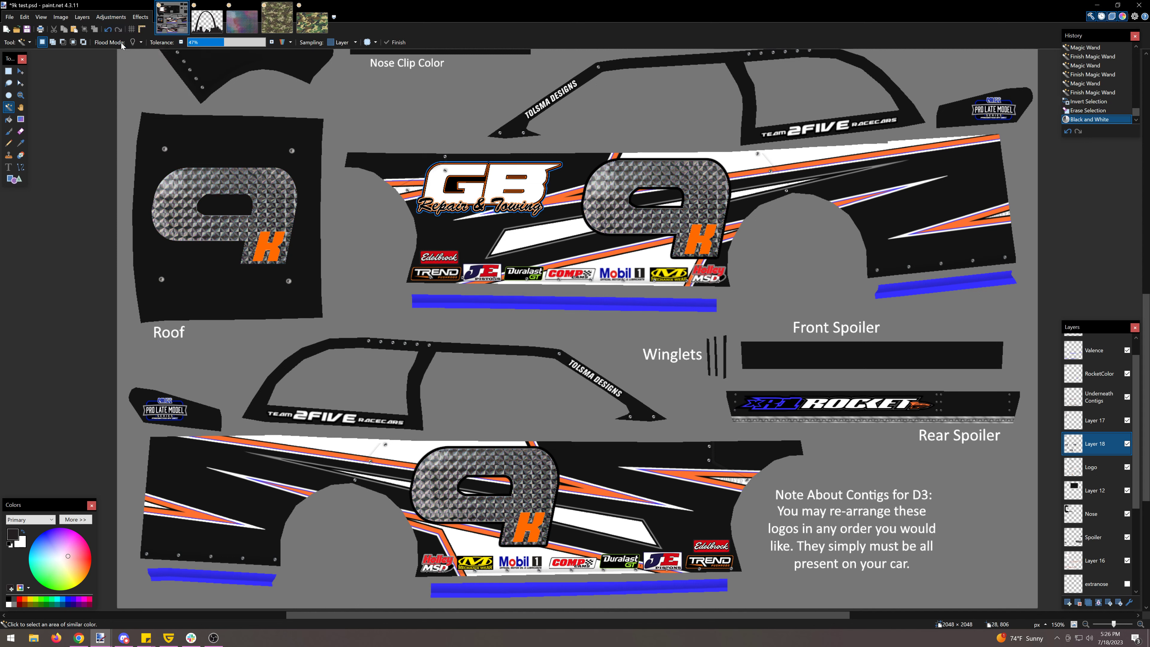
# - Add a new layer above Layer 18, select the empty area around the textured 9s with the Magic Wand, and invert the selection
pyautogui.click(1071, 604)
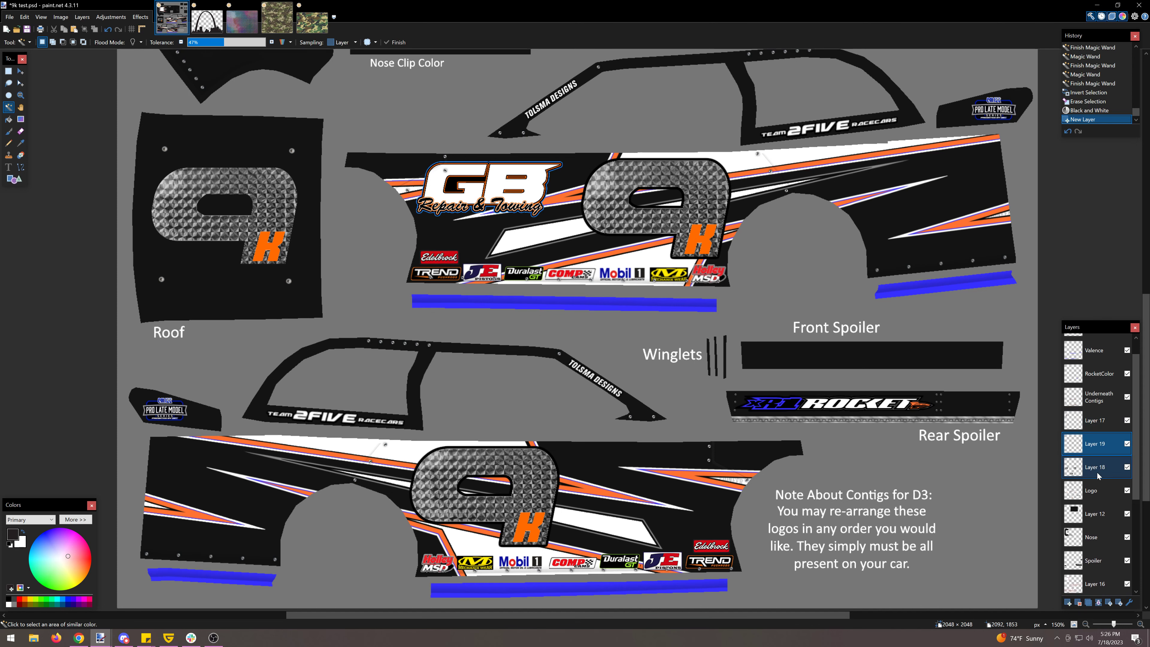
pyautogui.click(1086, 468)
pyautogui.click(310, 374)
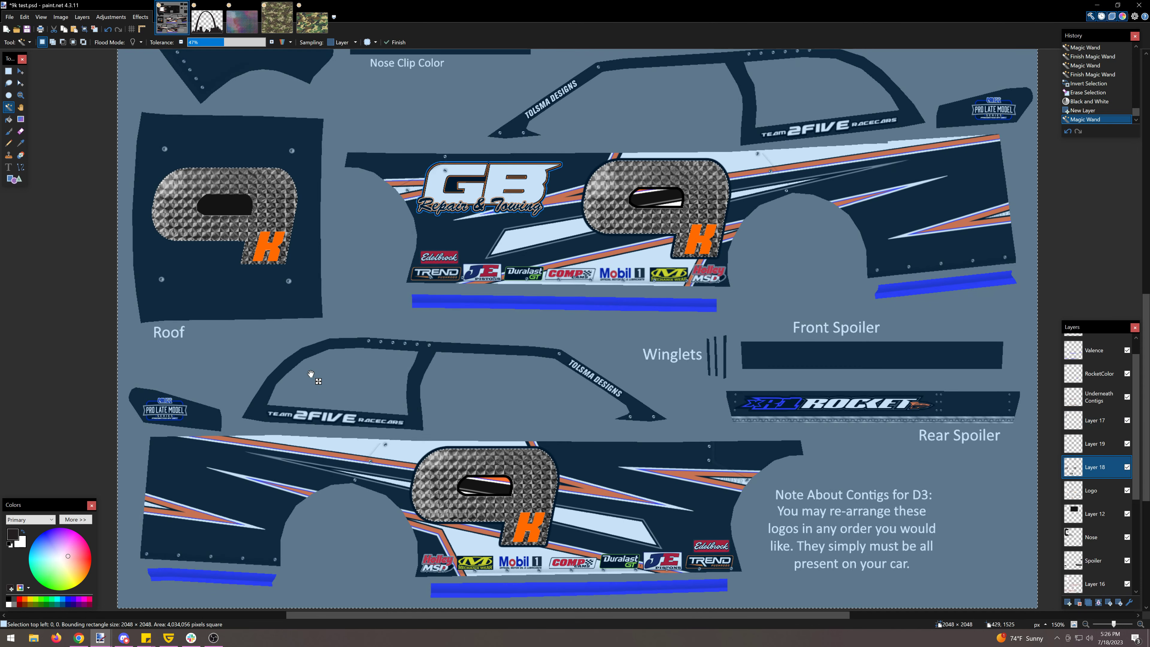
pyautogui.click(338, 389)
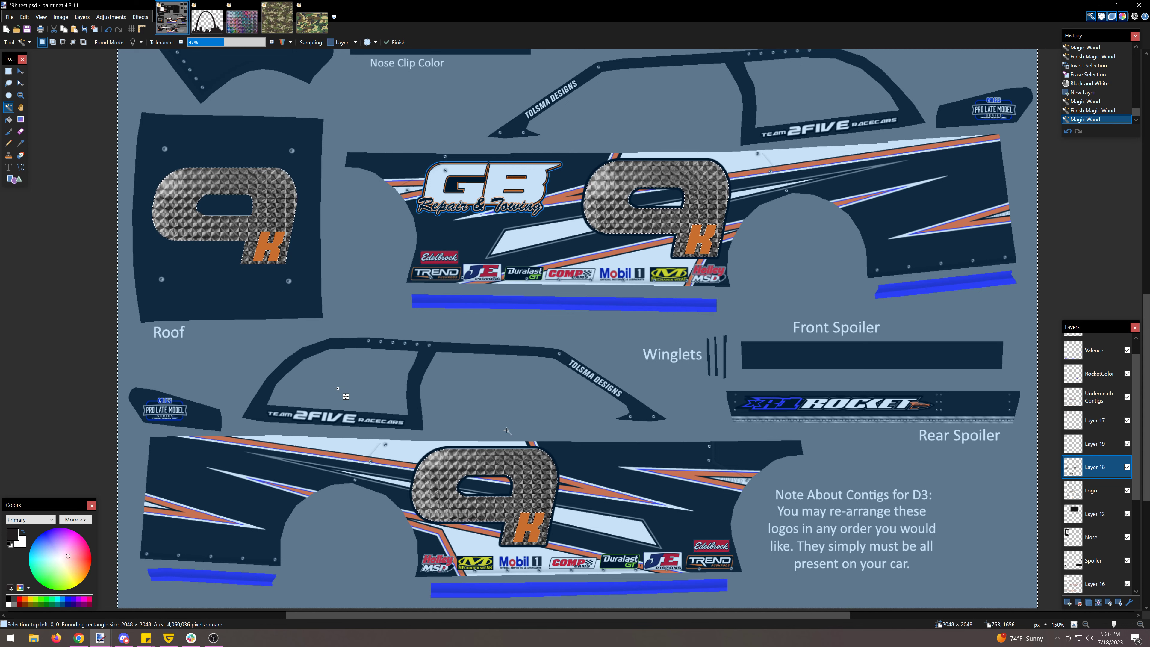
pyautogui.moveTo(1112, 473)
pyautogui.mouseDown()
pyautogui.moveTo(1097, 499)
pyautogui.moveTo(1097, 472)
pyautogui.mouseUp()
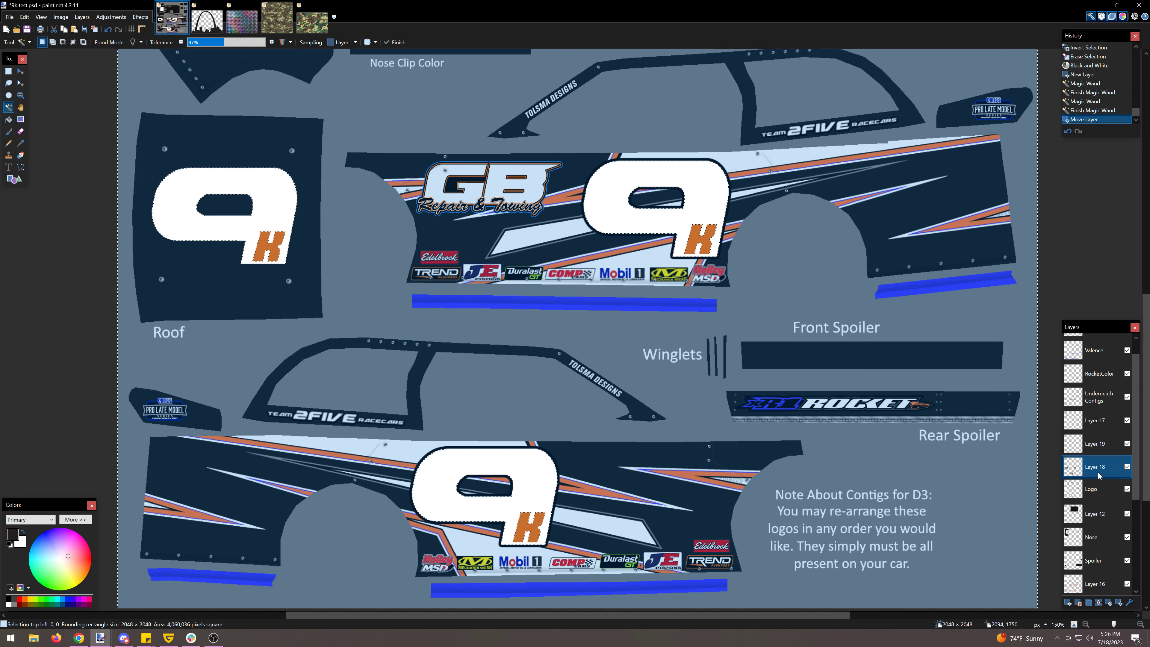
pyautogui.click(1096, 444)
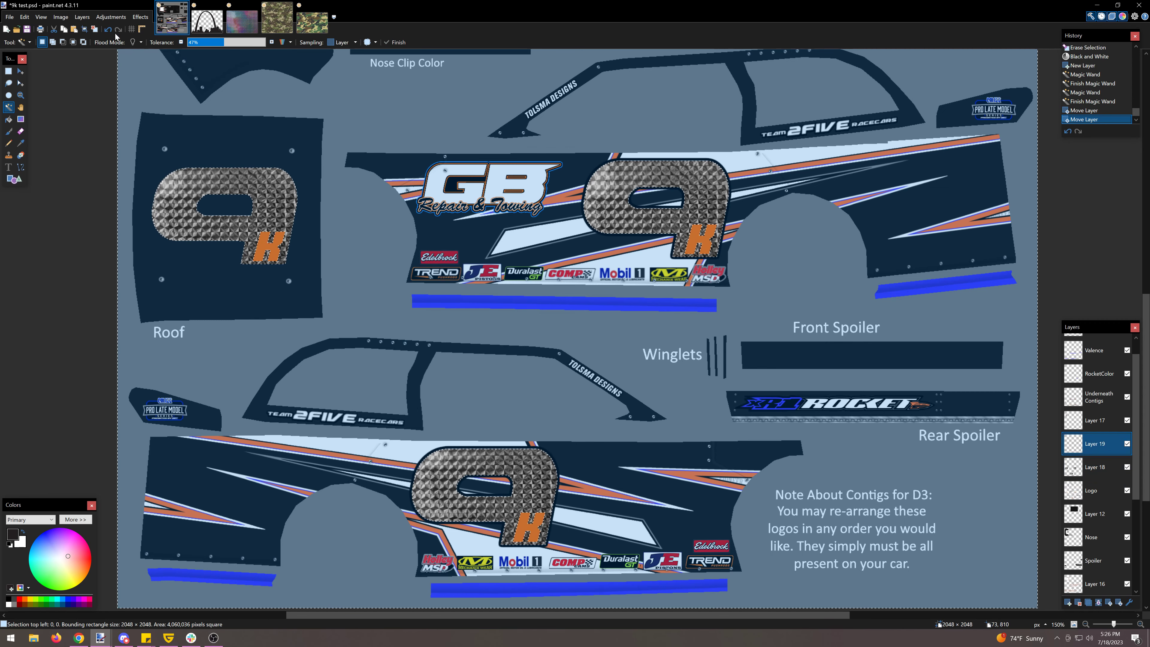
pyautogui.click(25, 16)
pyautogui.click(49, 163)
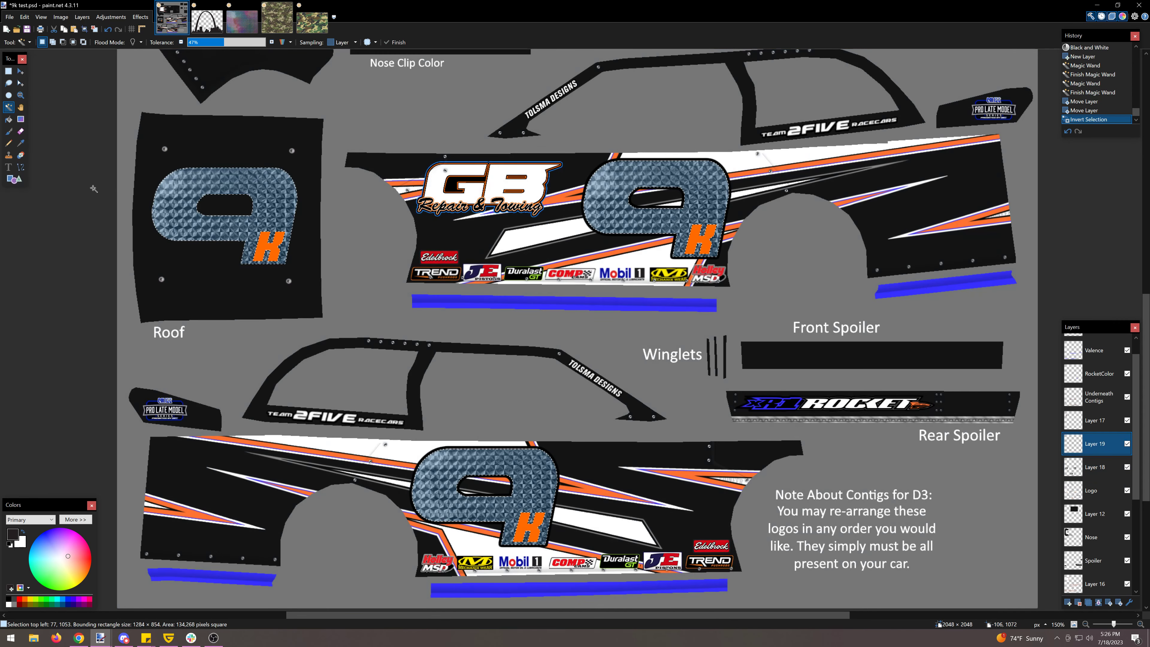
# - Fill the selected 9 shapes on Layer 19 with solid red, deselect, and refill the roof's 9 with the same red
pyautogui.click(9, 120)
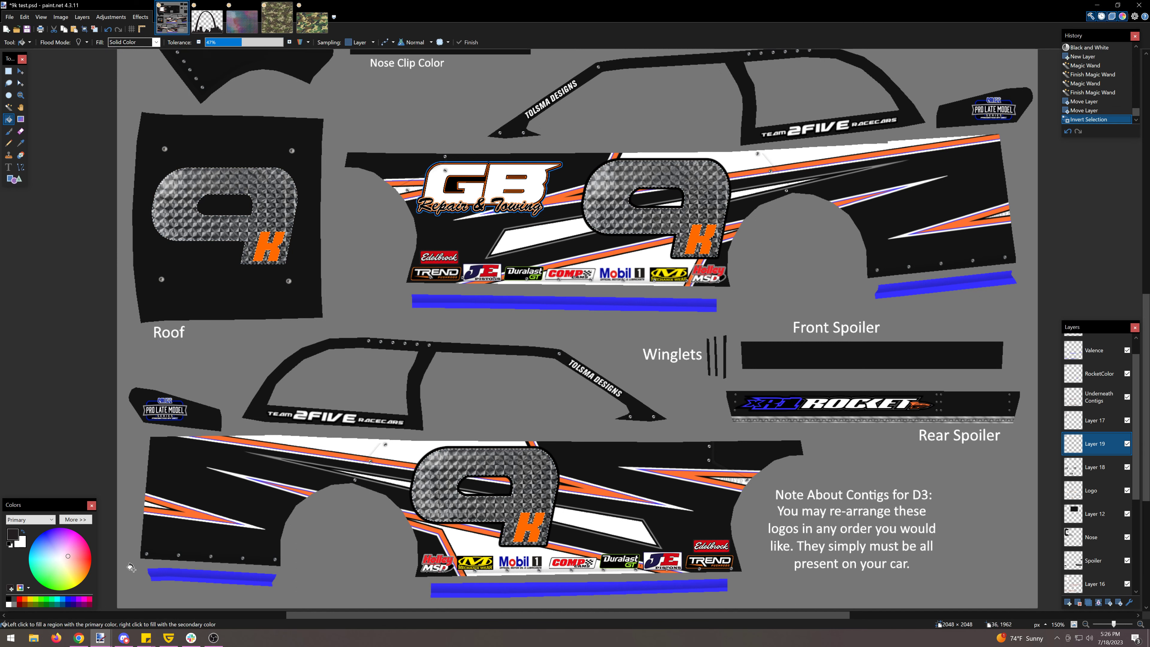
pyautogui.click(21, 599)
pyautogui.click(278, 207)
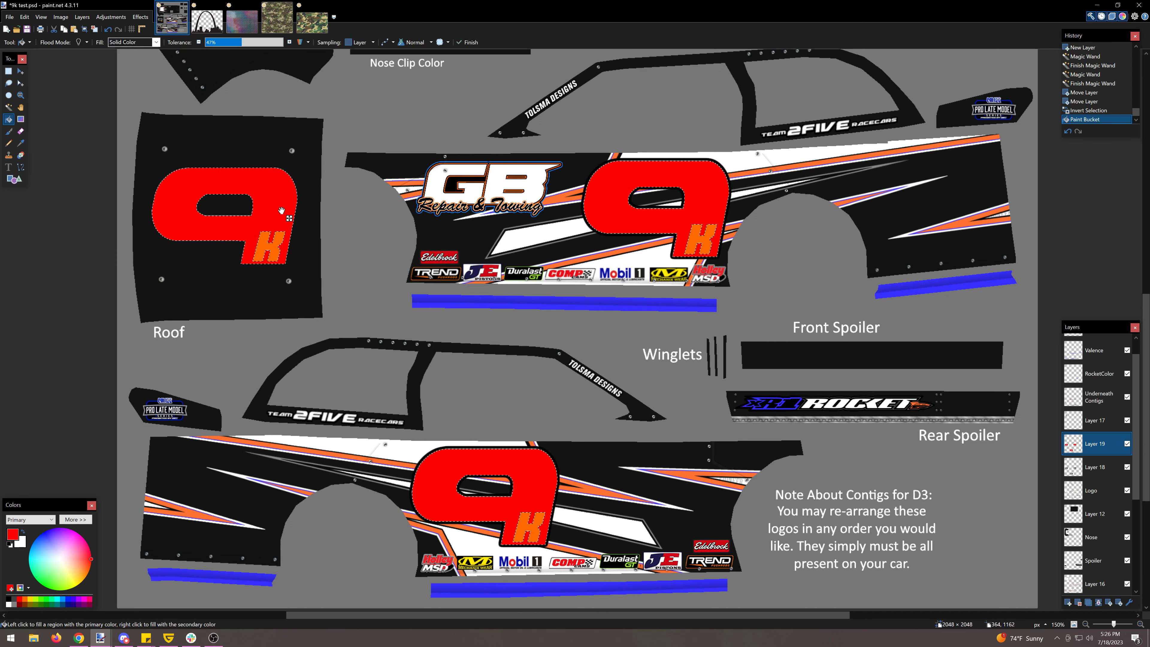
pyautogui.click(8, 71)
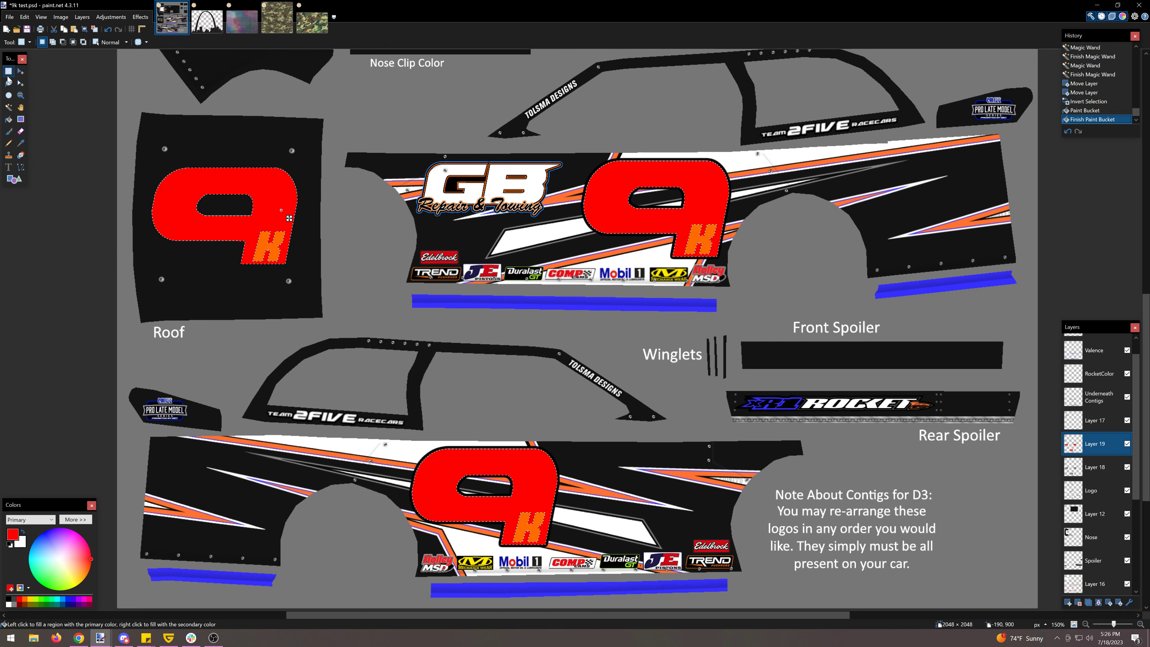
pyautogui.hotkey('ctrl', 'd')
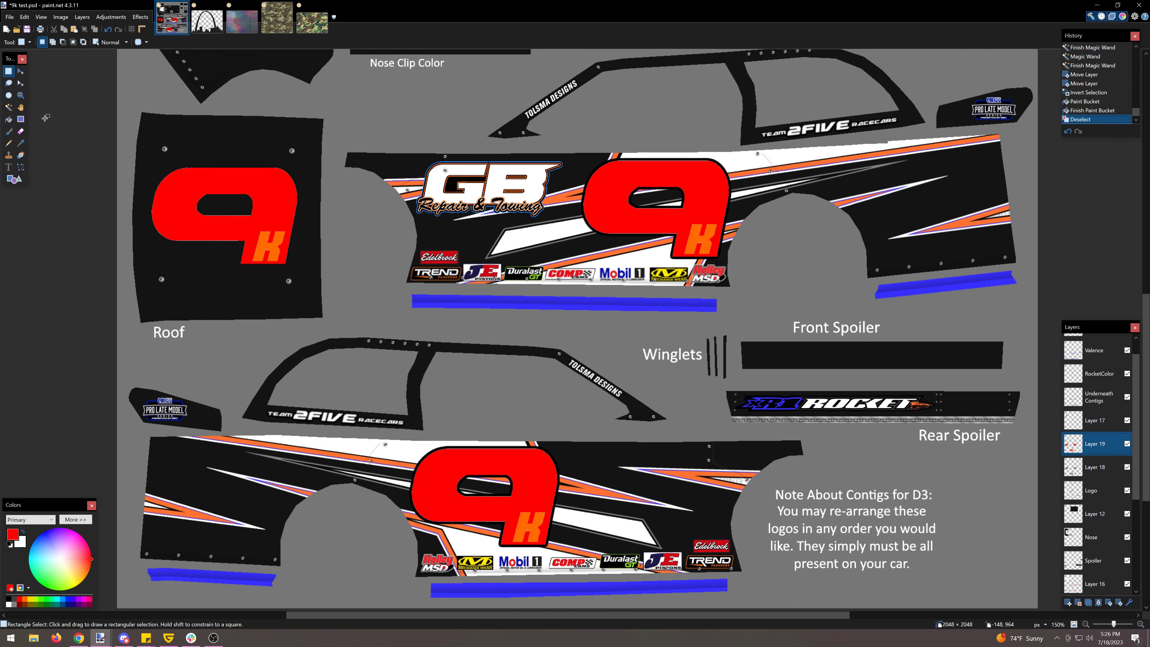
pyautogui.click(8, 120)
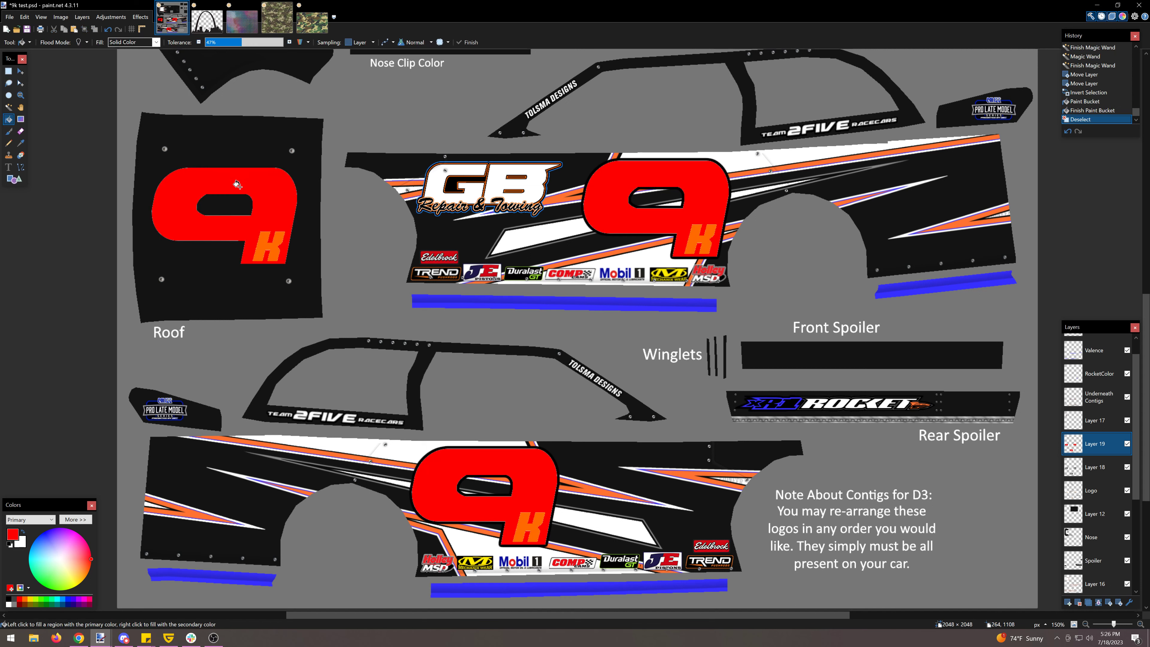
pyautogui.click(279, 200)
pyautogui.click(254, 223)
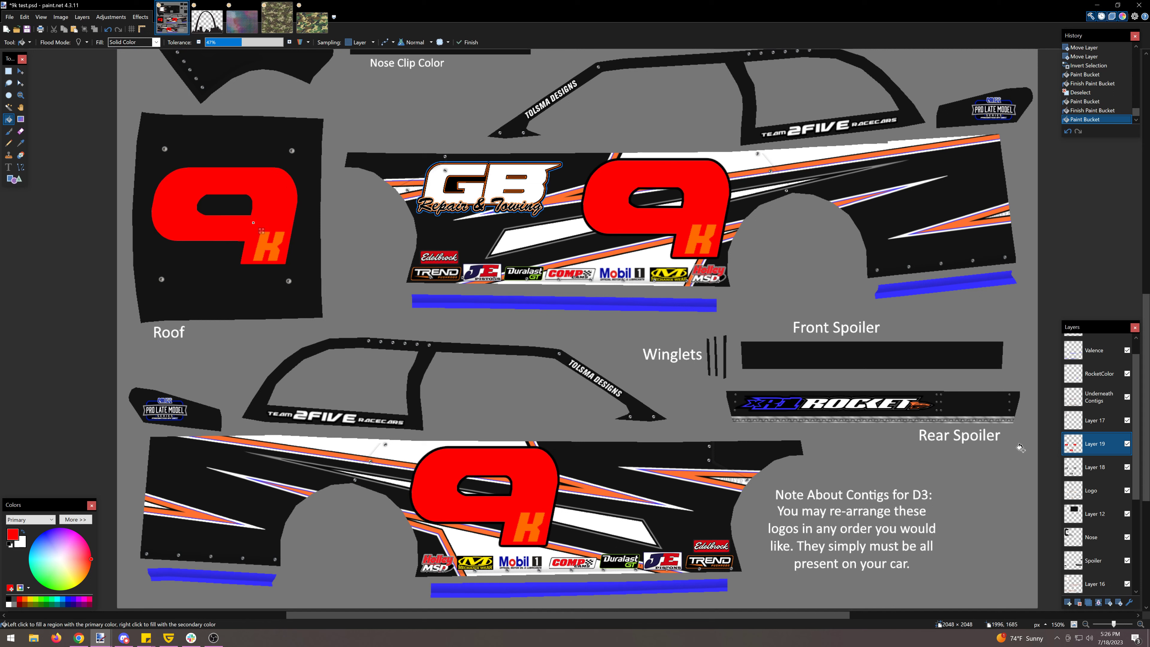
# - Set the blend mode of the red Layer 19 to Multiply
pyautogui.click(1129, 602)
pyautogui.click(549, 322)
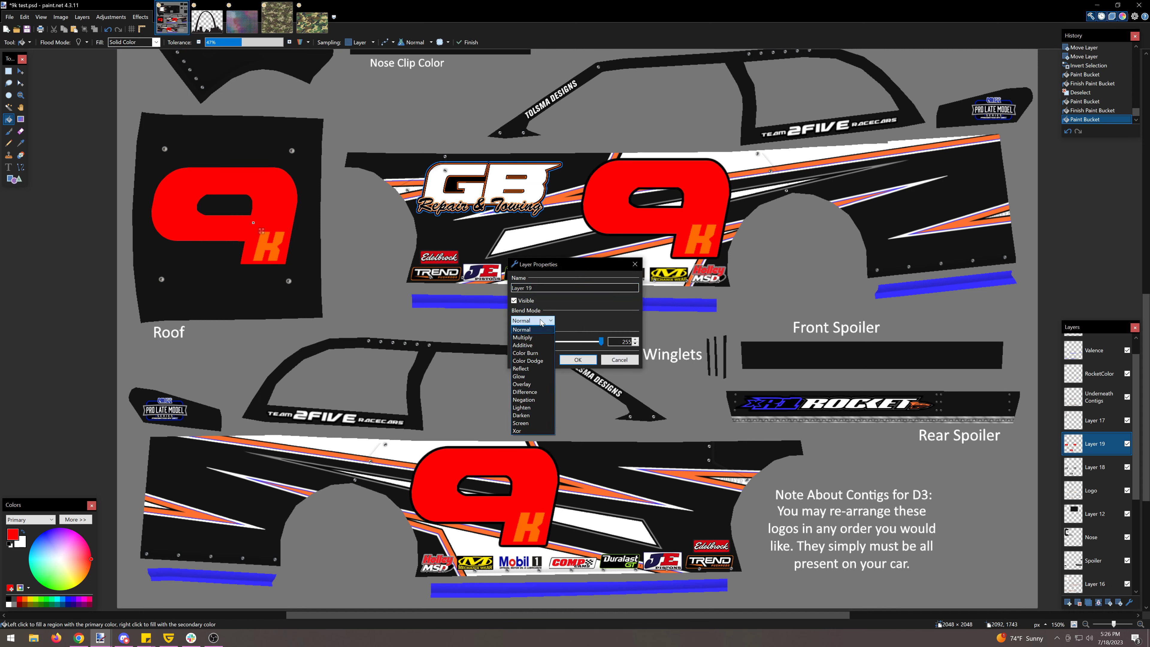
pyautogui.click(535, 339)
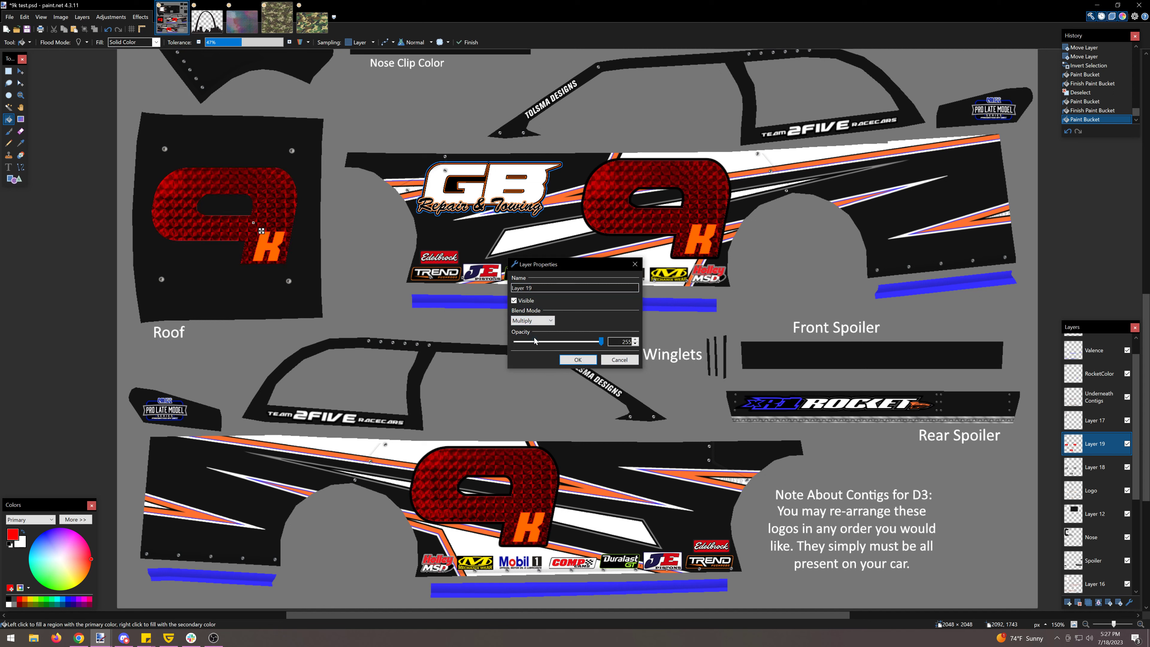
pyautogui.click(585, 357)
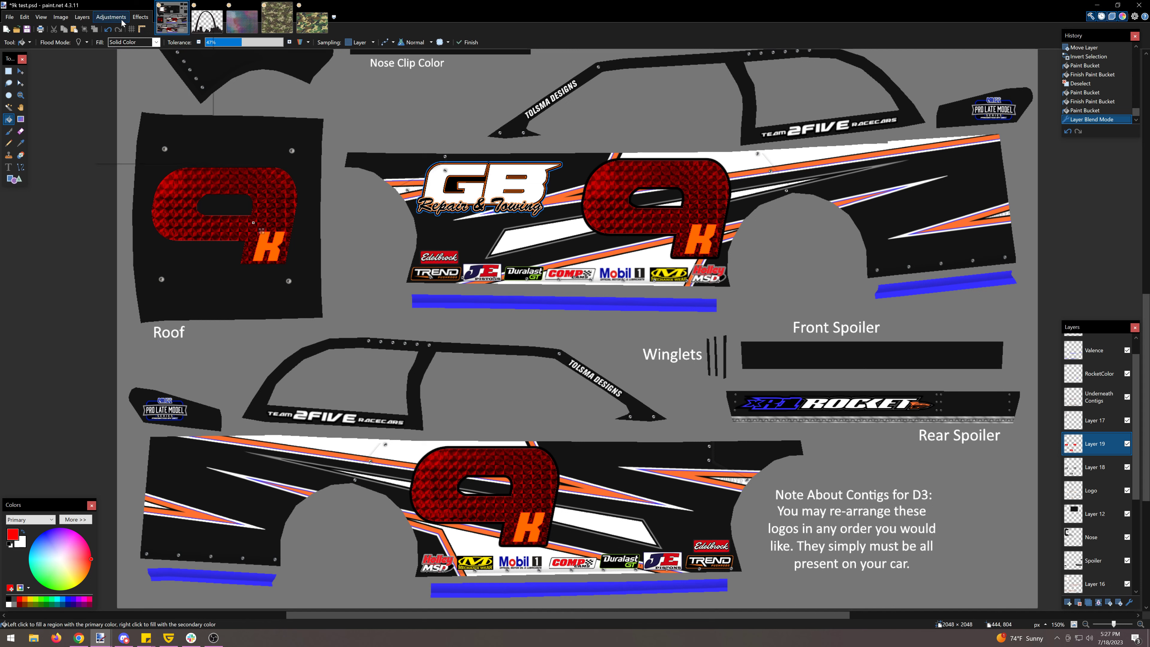
pyautogui.click(111, 17)
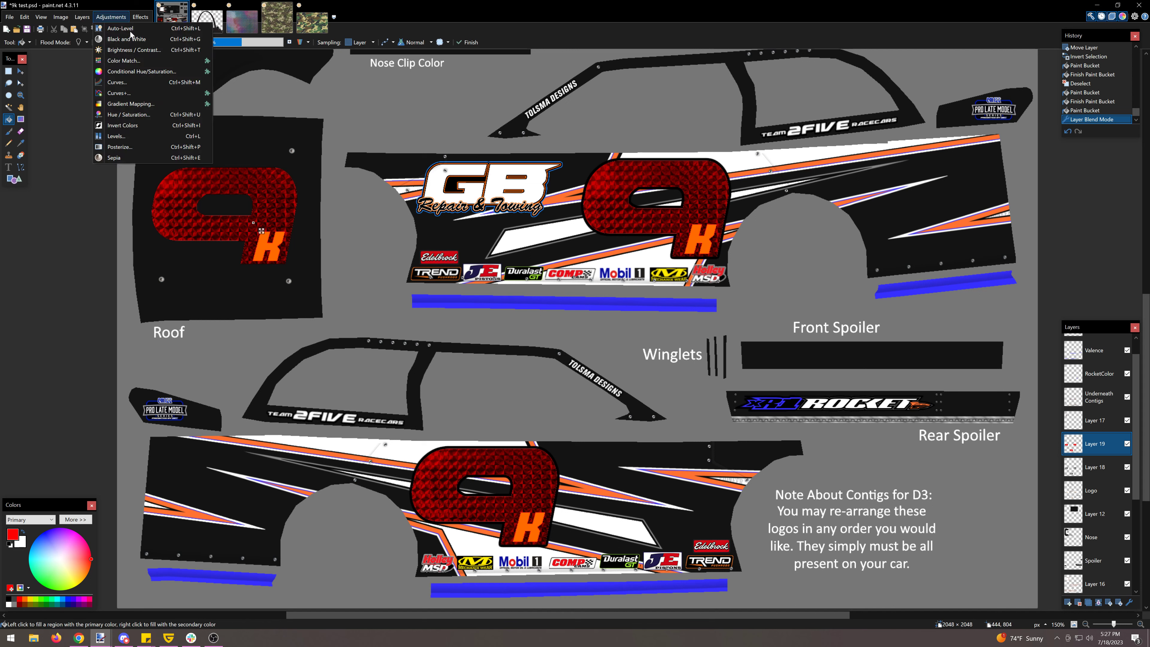
pyautogui.click(142, 114)
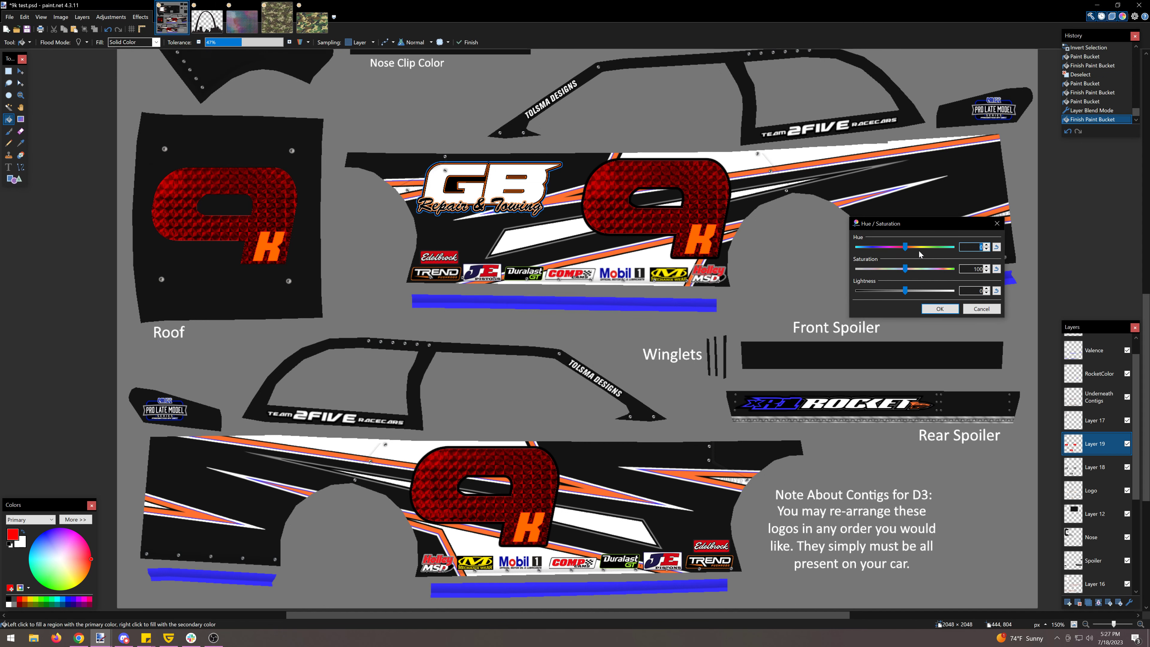
pyautogui.moveTo(906, 247); pyautogui.dragTo(958, 261)
pyautogui.click(992, 310)
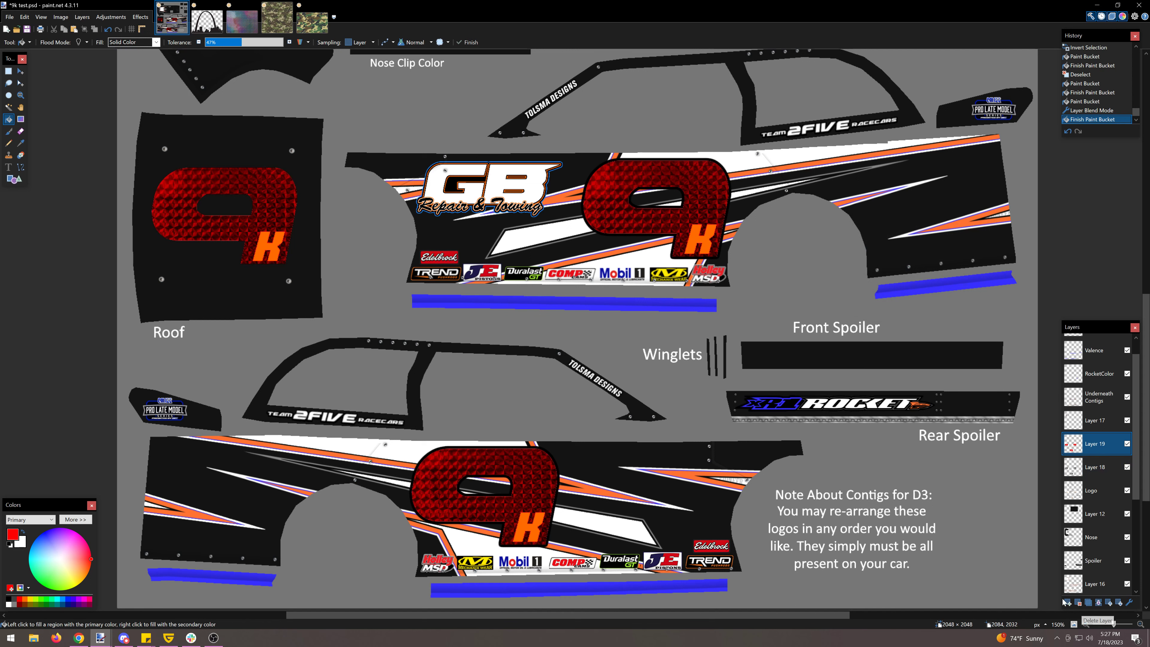
pyautogui.click(1129, 603)
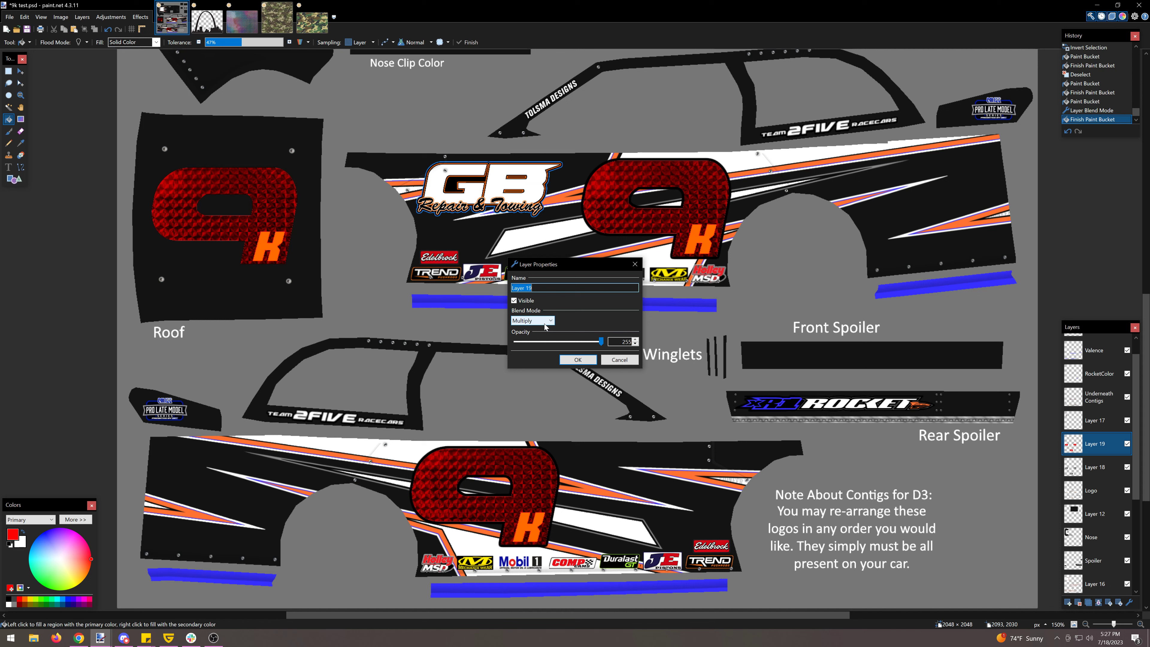
pyautogui.click(619, 360)
# - Hide Layer 18, and toggle the red Layer 19 off and on to compare the 9s underneath
pyautogui.click(1127, 467)
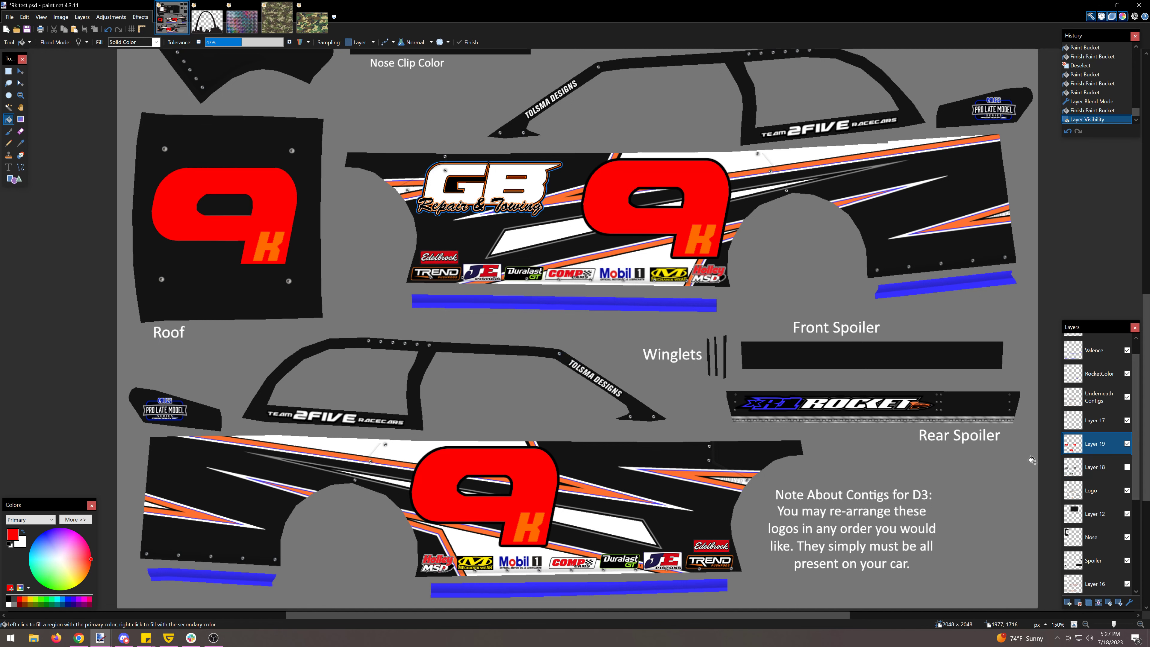
pyautogui.click(1127, 446)
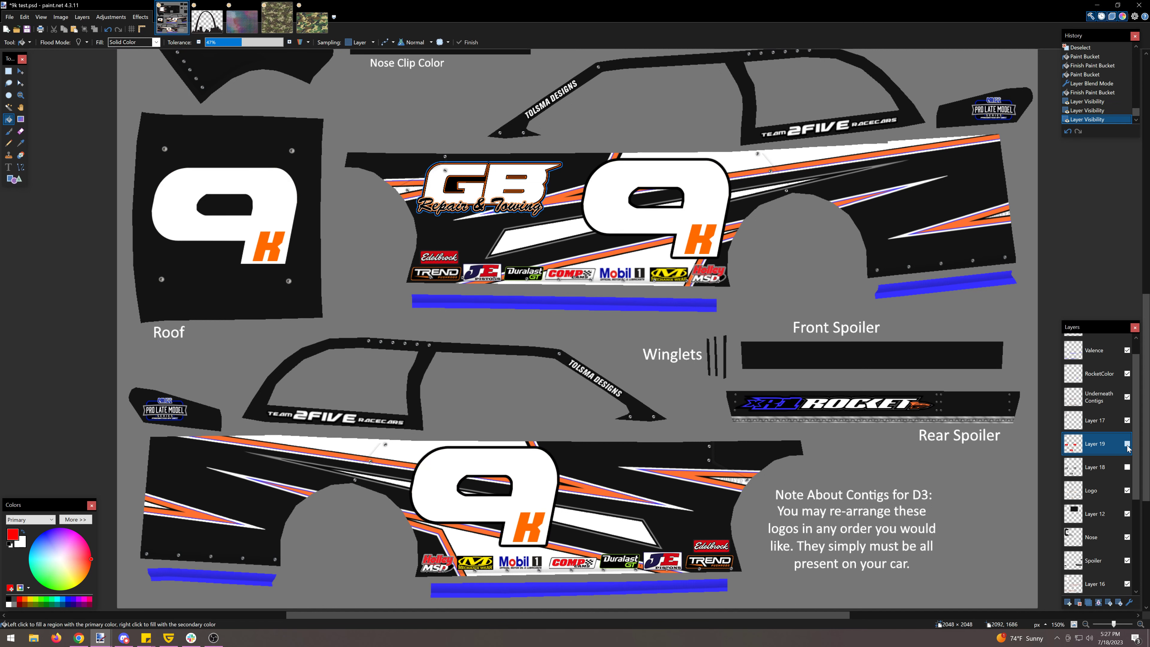
pyautogui.click(1128, 446)
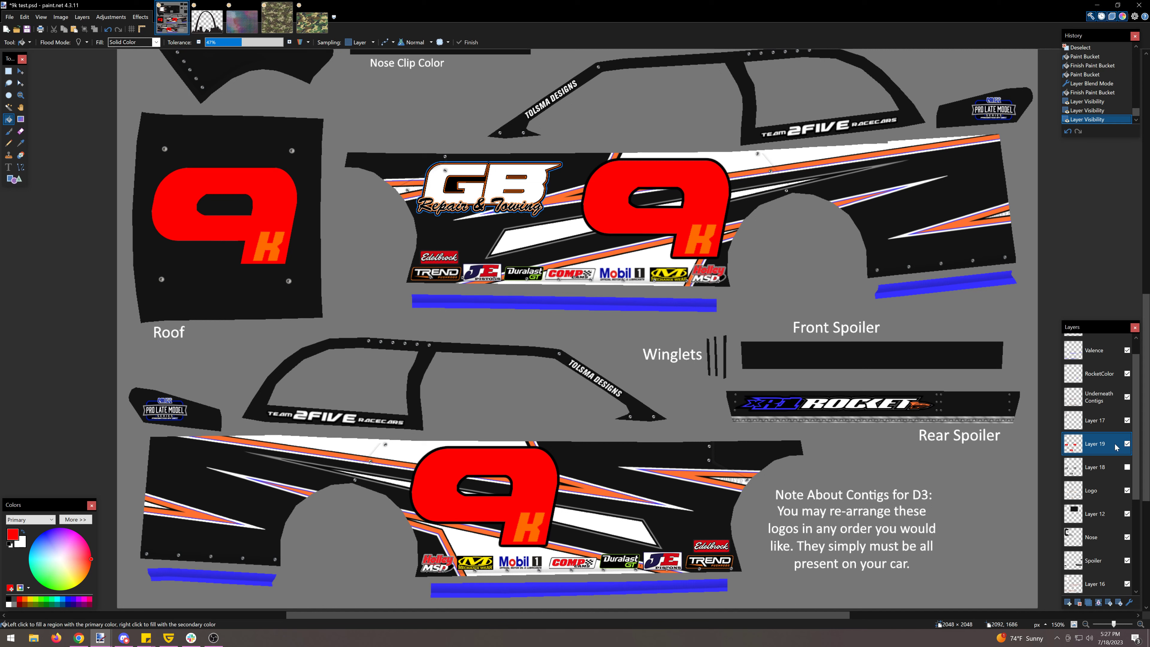
# - Invert the colors of the texture on Layer 18 and of the Logo layer
pyautogui.click(1108, 466)
pyautogui.click(111, 17)
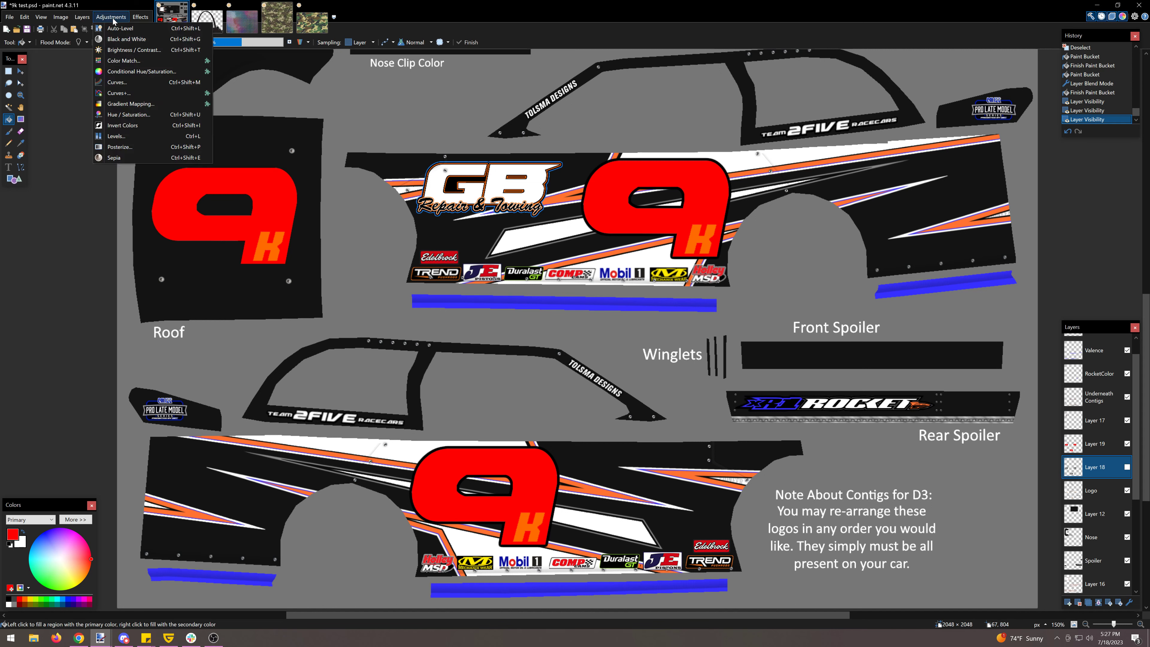
pyautogui.click(135, 124)
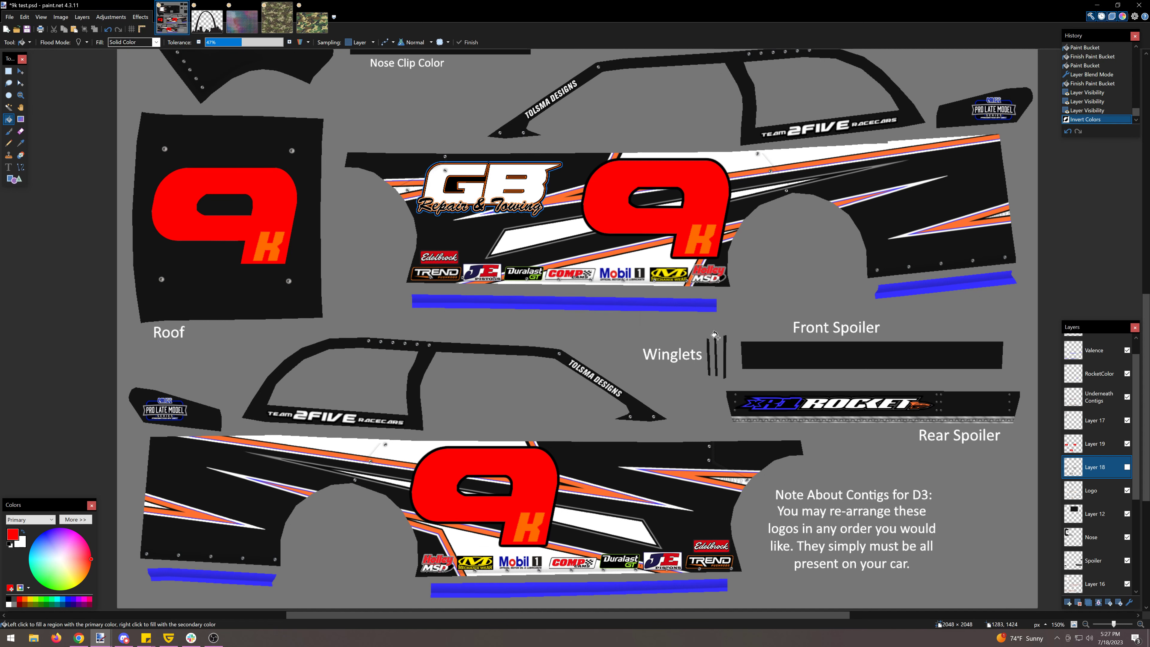
pyautogui.click(1093, 481)
pyautogui.click(110, 17)
pyautogui.click(139, 126)
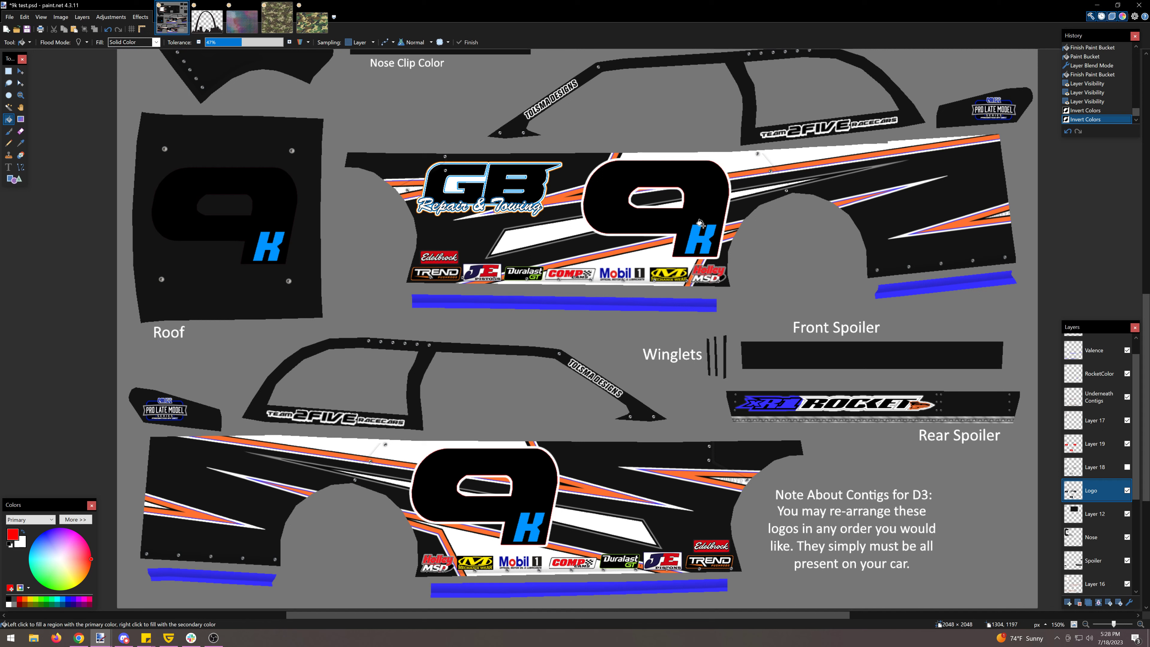
# - Set the red Layer 19's blend mode to Additive, comparing it with Multiply and trying a different opacity
pyautogui.click(1085, 441)
pyautogui.click(1129, 603)
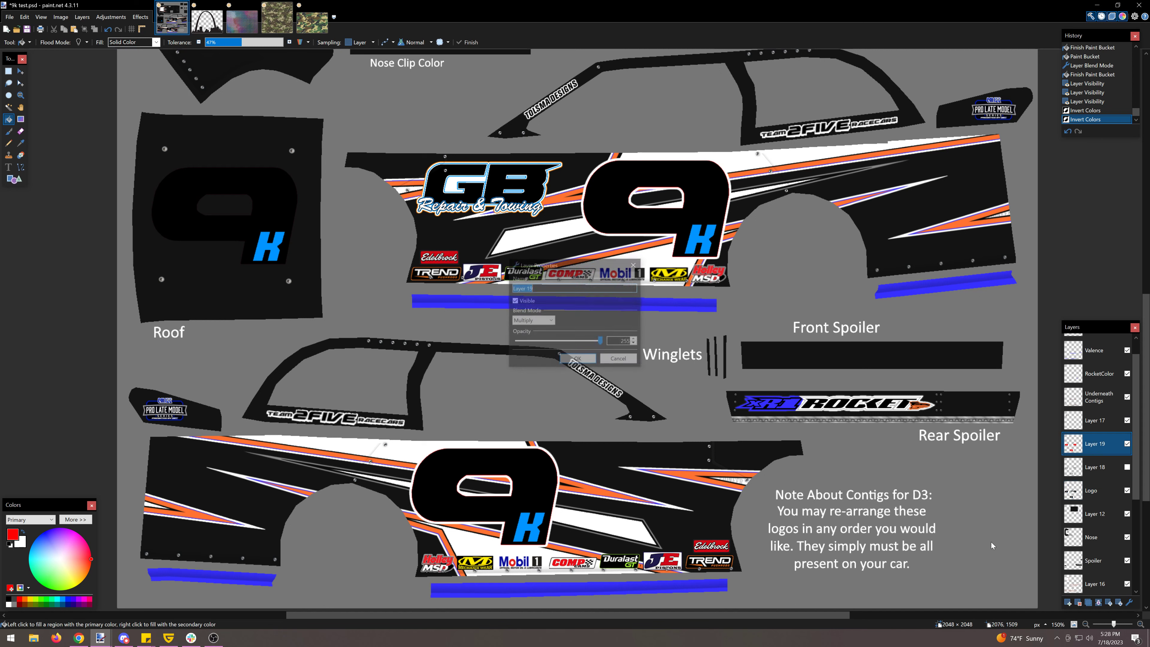
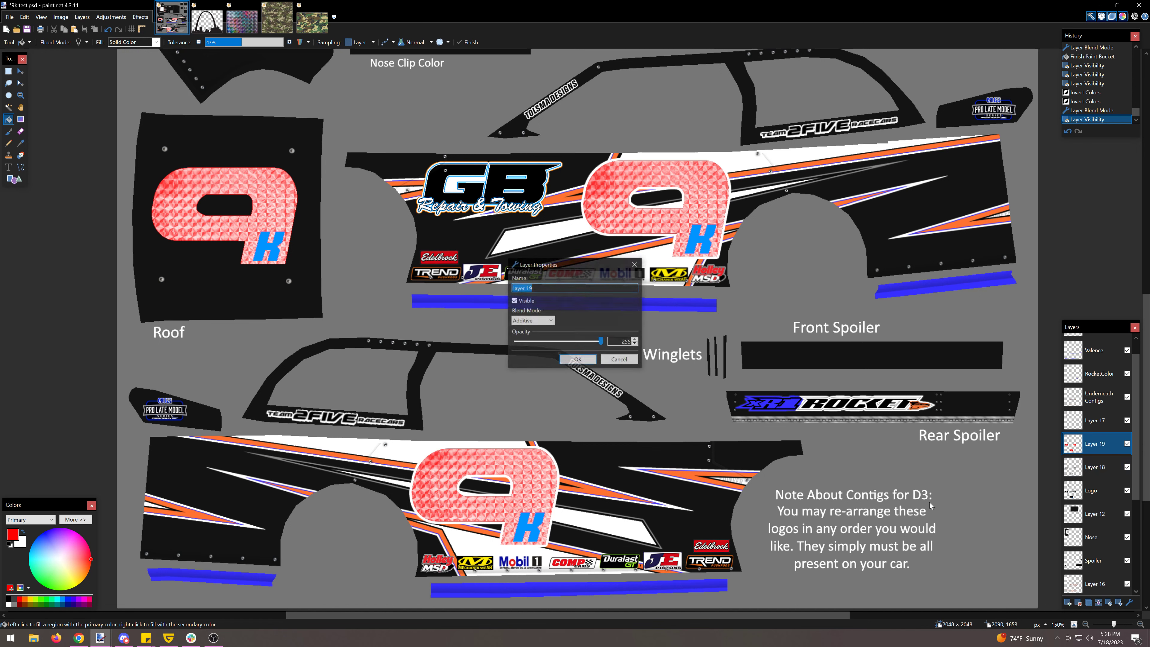
pyautogui.click(532, 320)
pyautogui.click(538, 341)
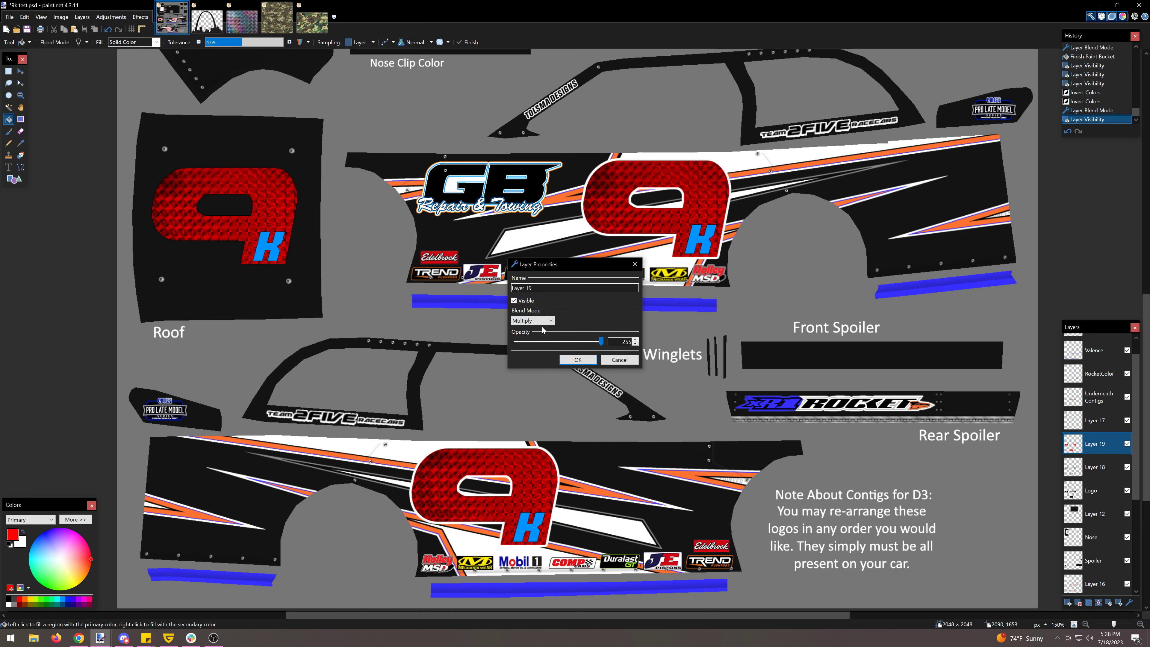
pyautogui.click(533, 320)
pyautogui.click(536, 348)
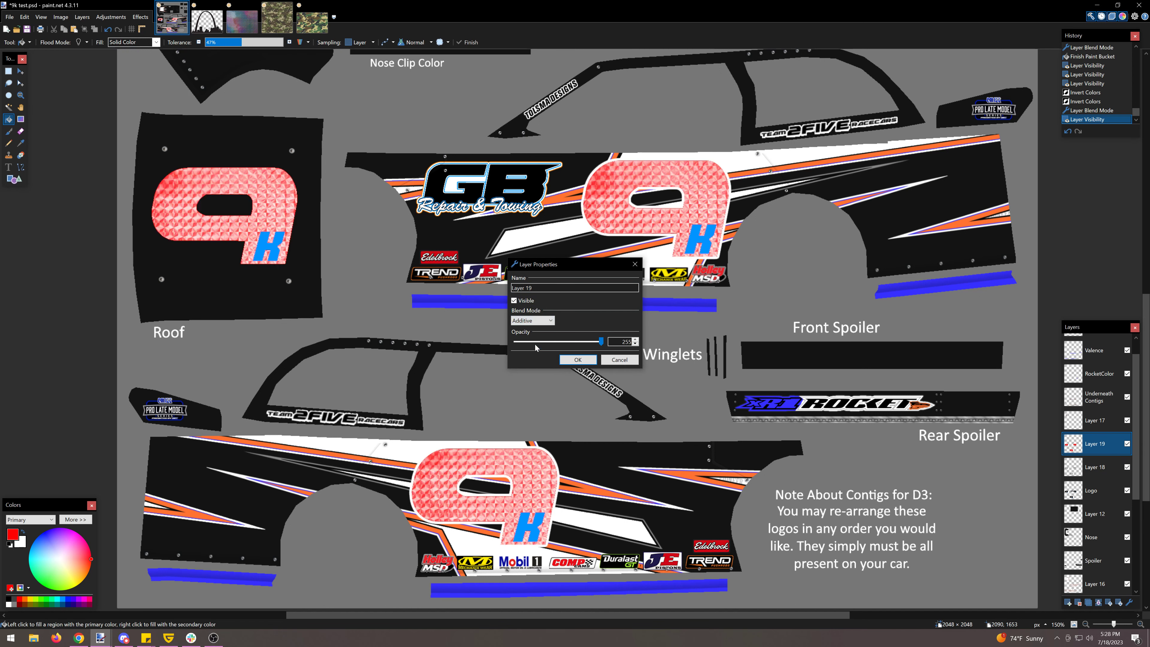
pyautogui.moveTo(572, 343); pyautogui.dragTo(635, 351)
pyautogui.click(626, 361)
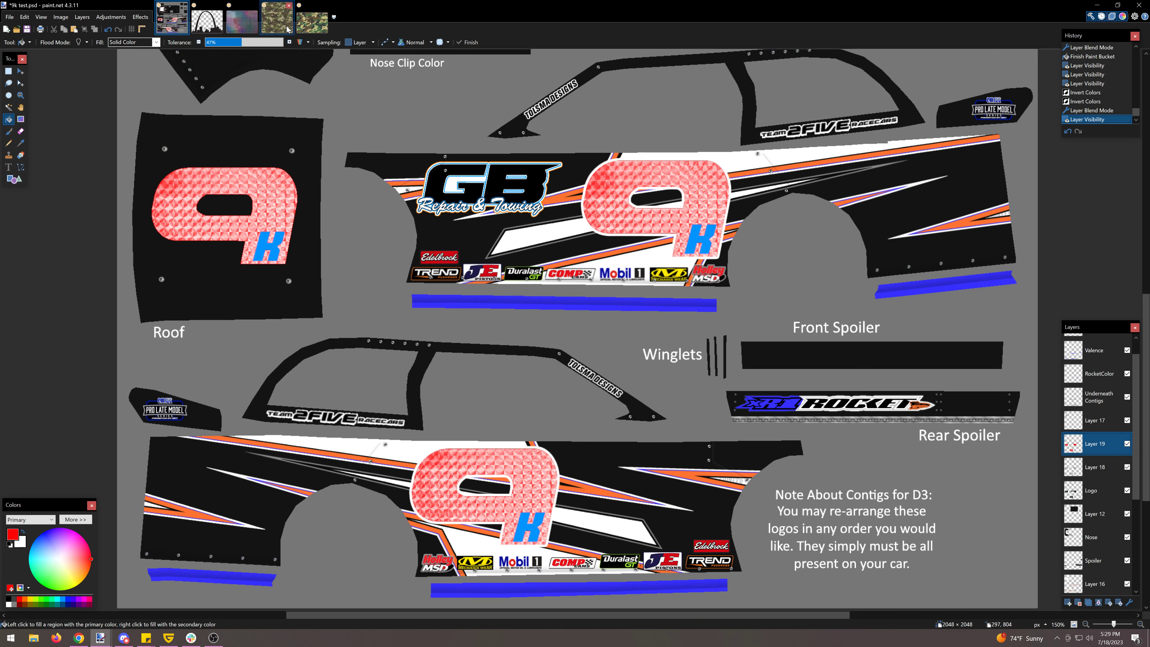
# - Copy the whole digital camouflage image and paste it onto a new layer above Layer 16 in the car template
pyautogui.click(276, 18)
pyautogui.click(21, 72)
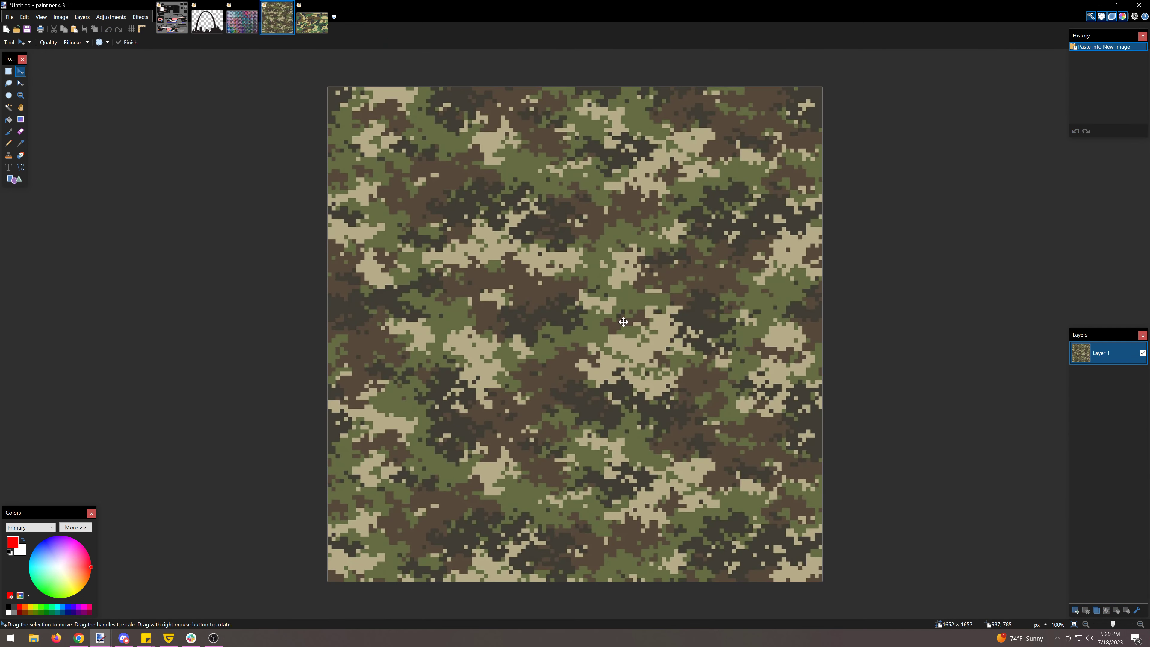
pyautogui.click(623, 322)
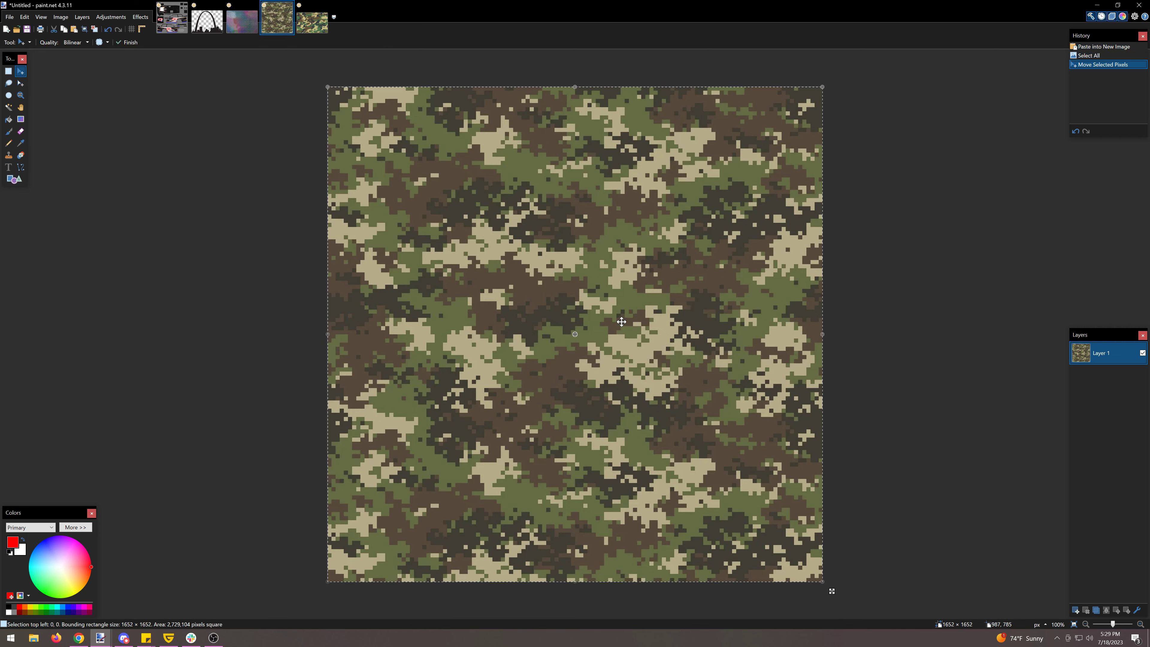
pyautogui.click(172, 18)
pyautogui.click(1107, 550)
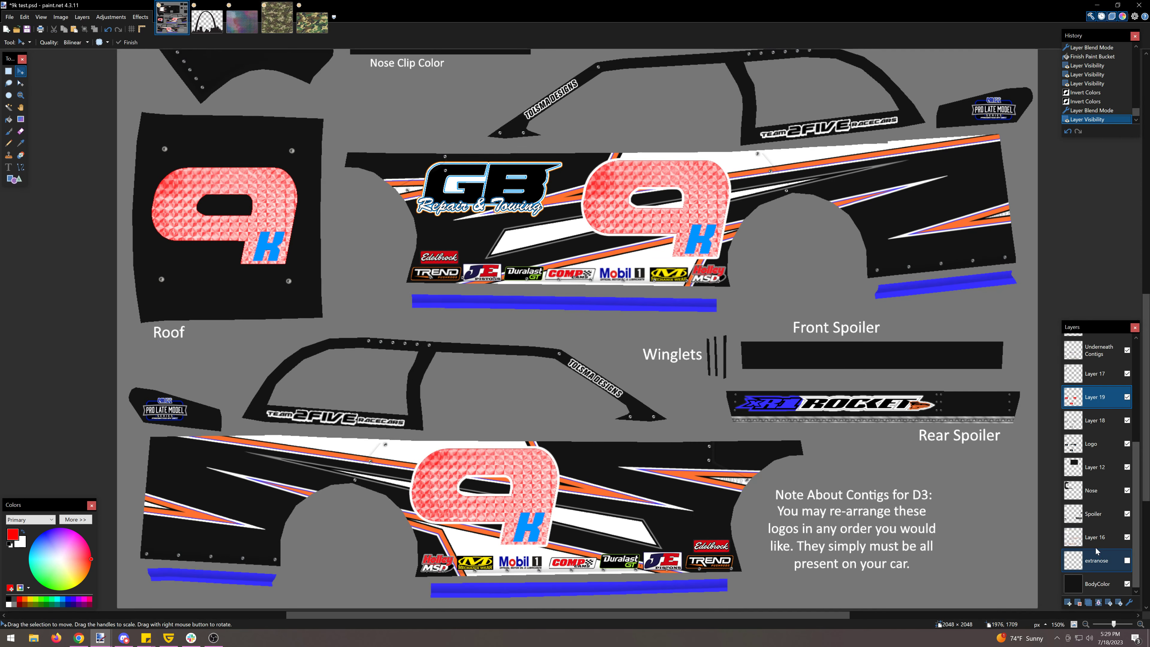
pyautogui.click(1067, 603)
pyautogui.hotkey('ctrl', 'v')
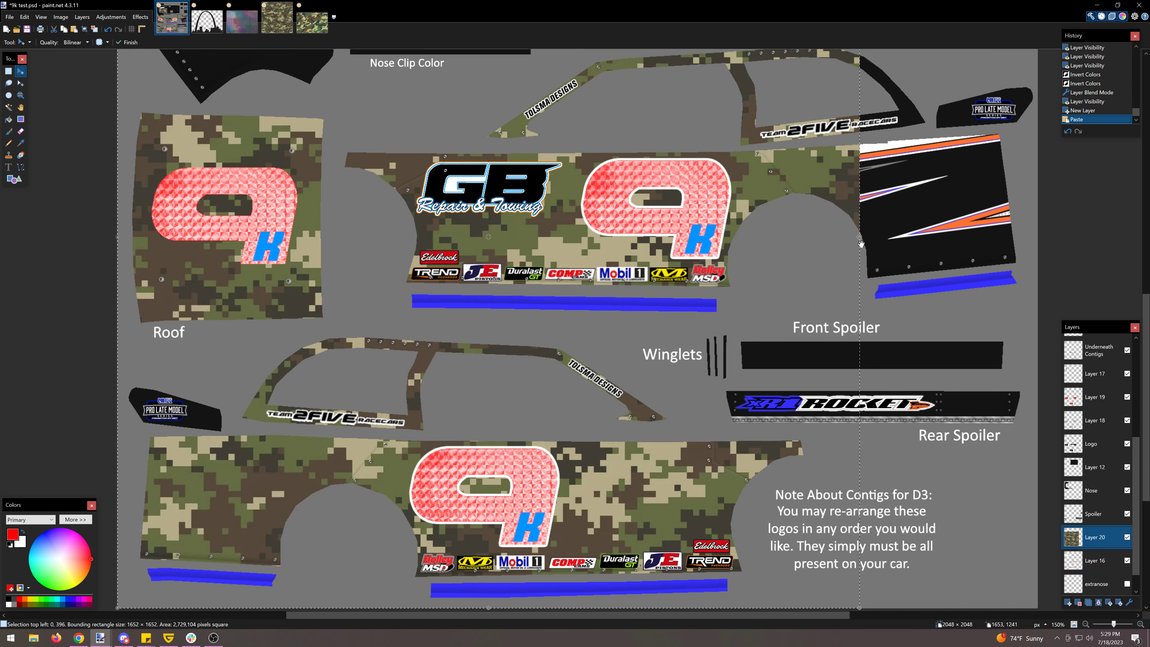
# - Scale the pasted camouflage down to about 363 px square and place it over the rear quarter of the lower side panel
pyautogui.moveTo(860, 256); pyautogui.dragTo(315, 340)
pyautogui.moveTo(289, 265); pyautogui.dragTo(729, 550)
# - Try covering the rest of the lower side panel with pasted camouflage tiles, and mark a seam between them with a rectangular selection
pyautogui.hotkey('ctrl', 'v')
pyautogui.hotkey('ctrl', 'v')
pyautogui.hotkey('ctrl', 'v')
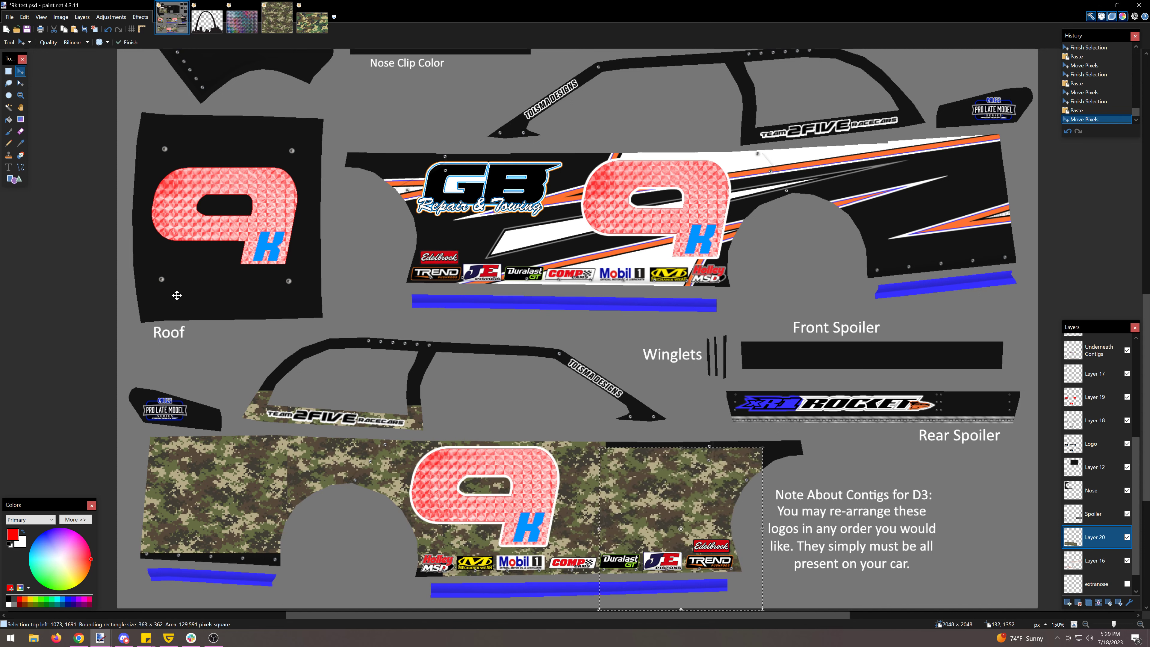
pyautogui.click(8, 71)
pyautogui.click(575, 491)
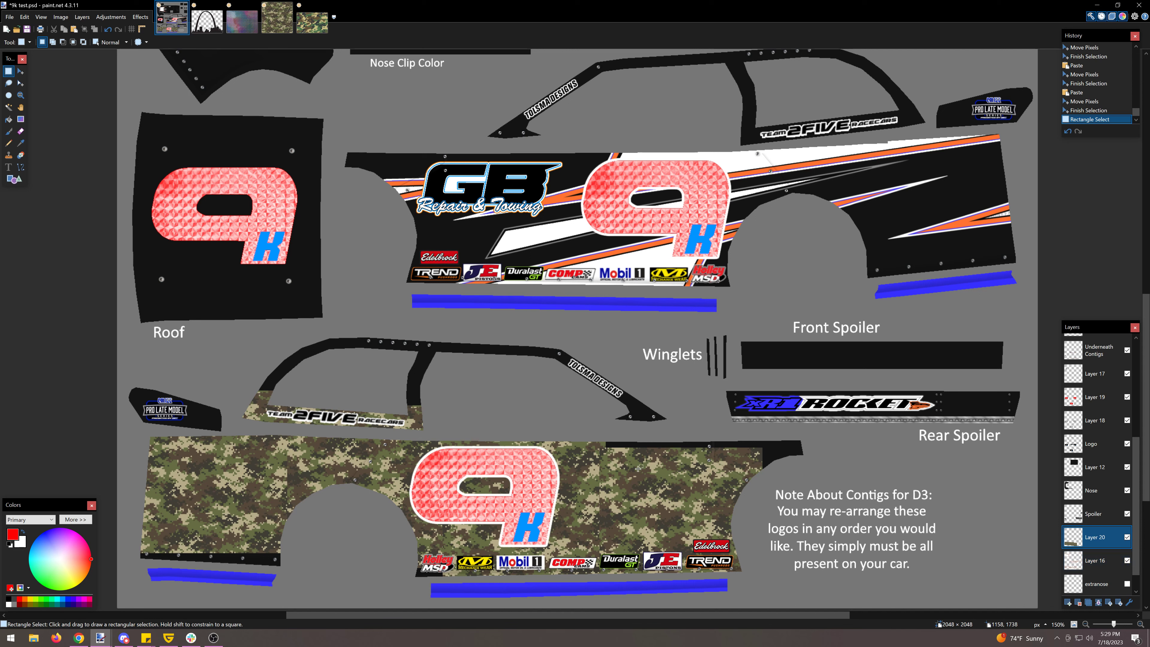
pyautogui.moveTo(579, 446); pyautogui.dragTo(629, 542)
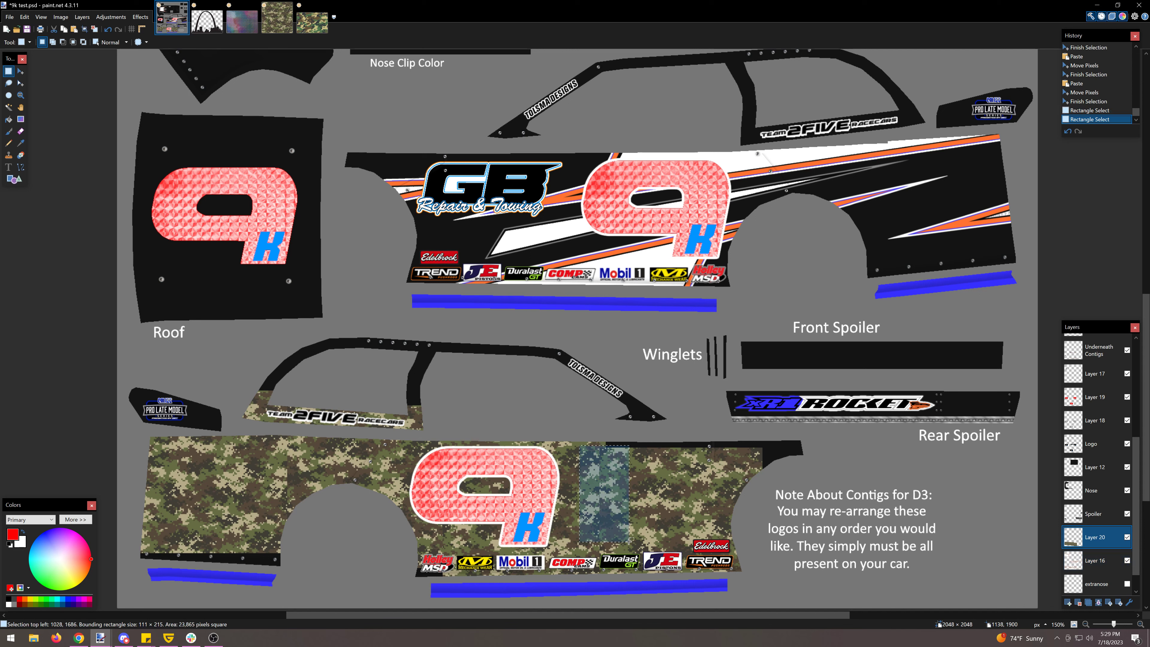
pyautogui.click(621, 447)
# - Undo the seam selections and the extra camouflage tiles, back to the first placed tile
pyautogui.hotkey('ctrl', 'z')
pyautogui.hotkey('ctrl', 'z')
pyautogui.hotkey('ctrl', 'z')
pyautogui.hotkey('ctrl', 'z')
pyautogui.hotkey('ctrl', 'z')
pyautogui.hotkey('ctrl', 'z')
pyautogui.hotkey('ctrl', 'z')
pyautogui.hotkey('ctrl', 'z')
pyautogui.hotkey('ctrl', 'z')
pyautogui.hotkey('ctrl', 'z')
pyautogui.hotkey('ctrl', 'z')
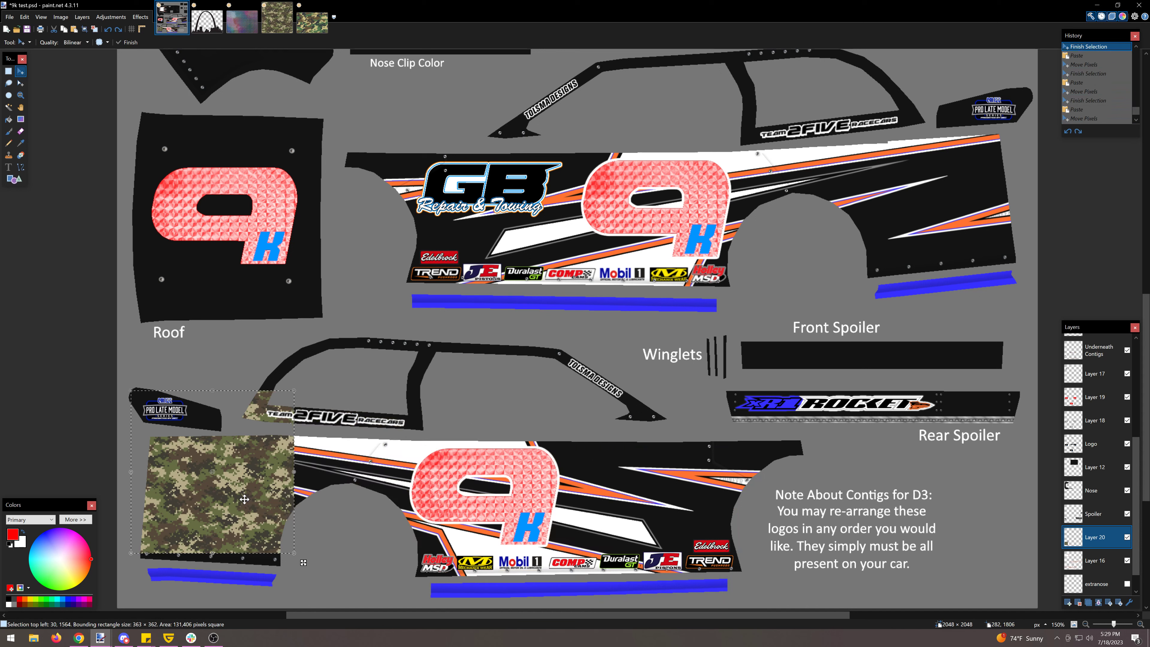
# - Move the camouflage tile down over the panel's rear quarter and paste a horizontally mirrored copy against its front edge
pyautogui.moveTo(244, 499); pyautogui.dragTo(244, 512)
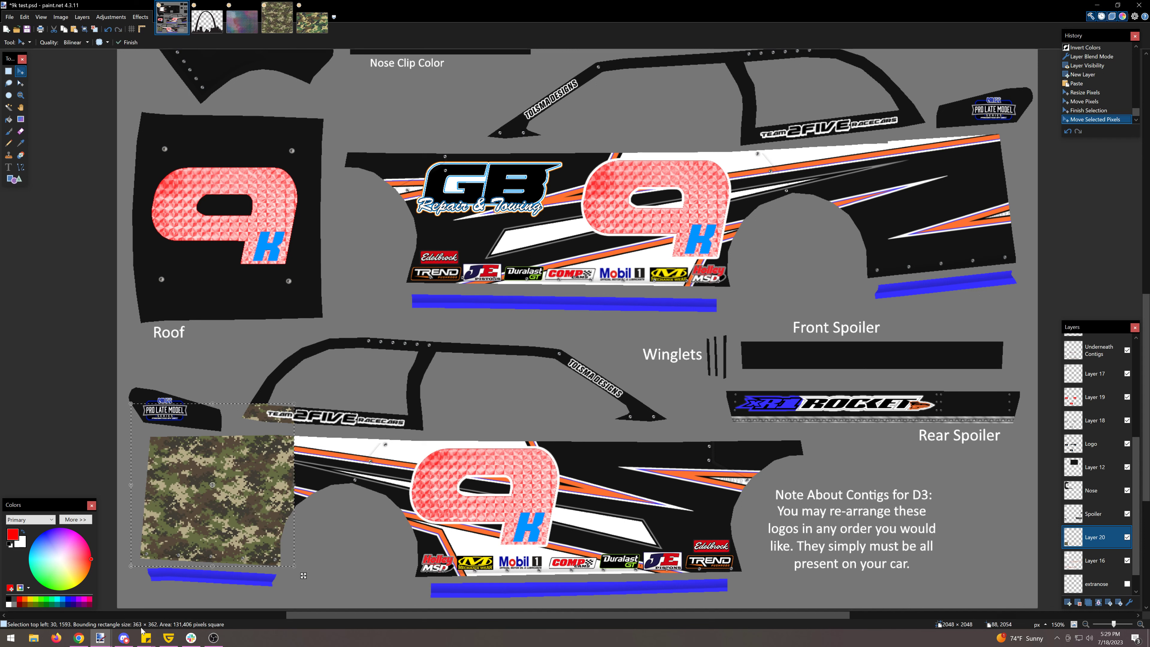
pyautogui.moveTo(260, 501); pyautogui.dragTo(261, 524)
pyautogui.hotkey('ctrl', 'v')
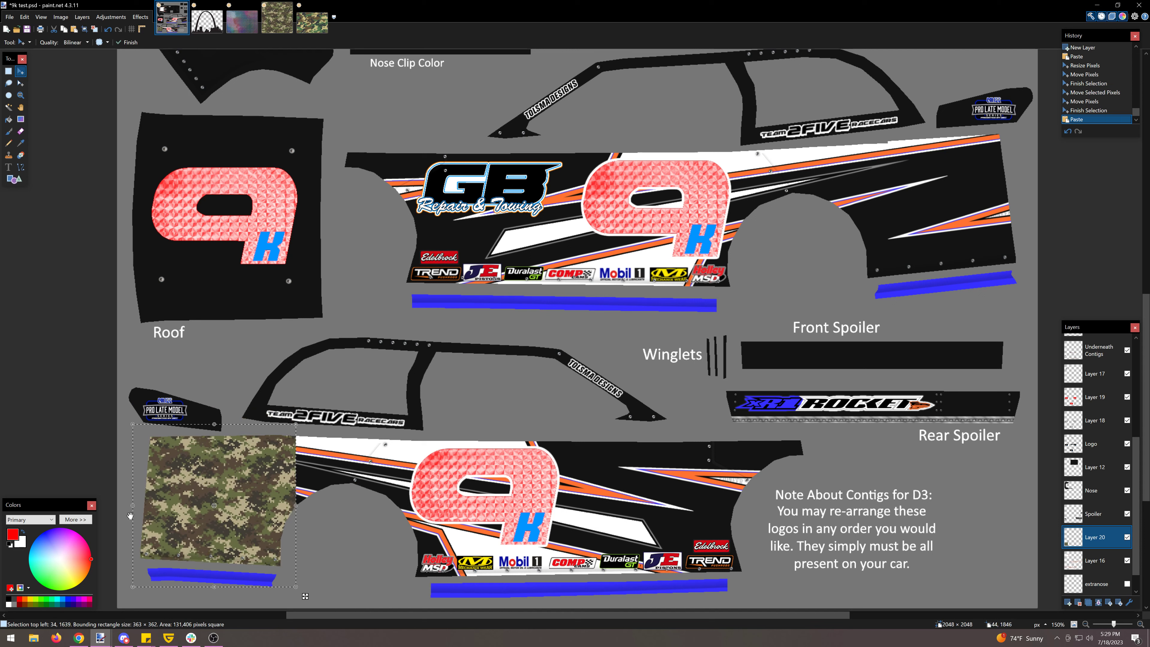
pyautogui.moveTo(132, 510); pyautogui.dragTo(459, 515)
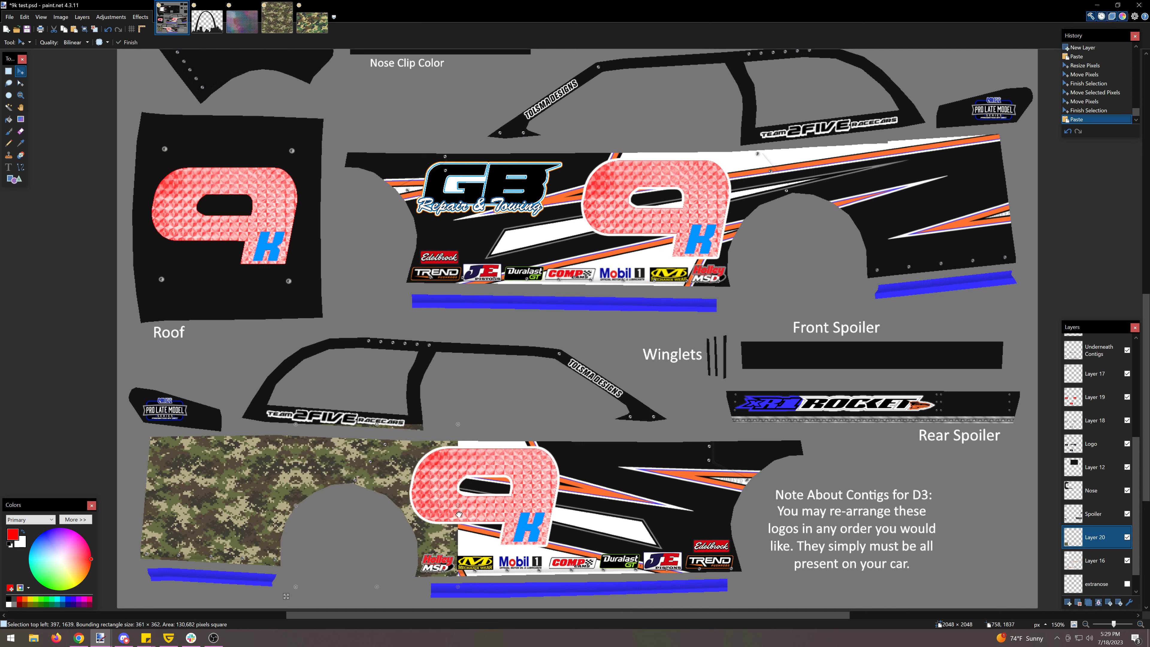
# - Paste and flip further camouflage copies edge to edge until they reach the front of the lower side panel
pyautogui.hotkey('ctrl', 'v')
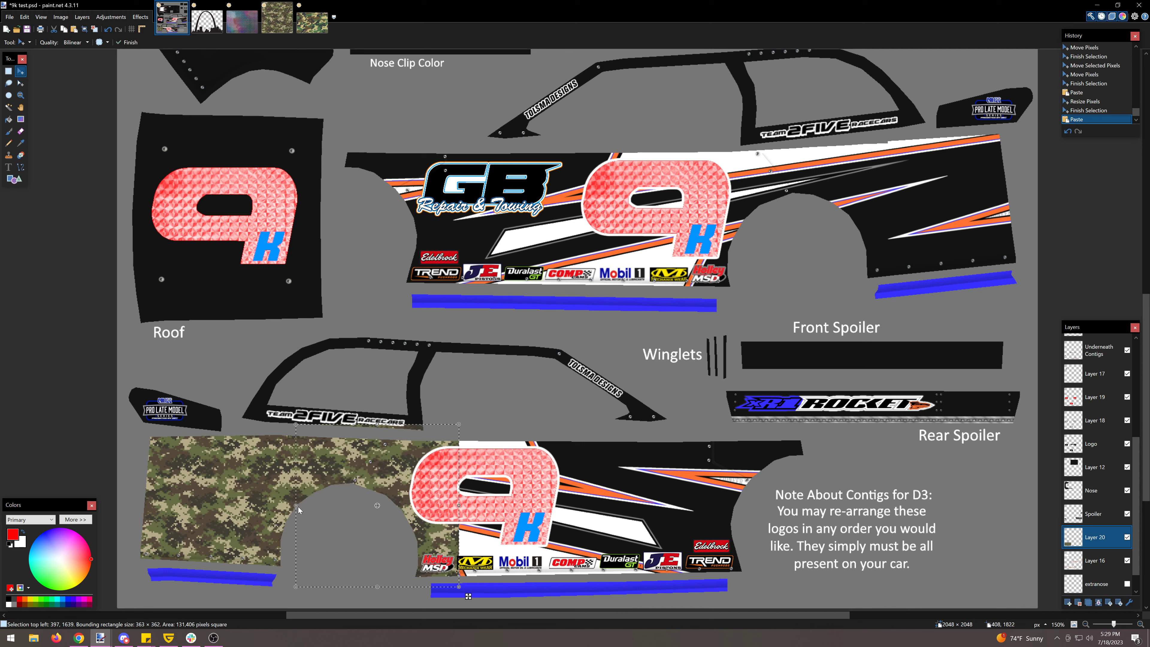
pyautogui.moveTo(533, 531); pyautogui.dragTo(620, 533)
pyautogui.hotkey('ctrl', 'c')
pyautogui.hotkey('ctrl', 'v')
pyautogui.moveTo(459, 506); pyautogui.dragTo(778, 520)
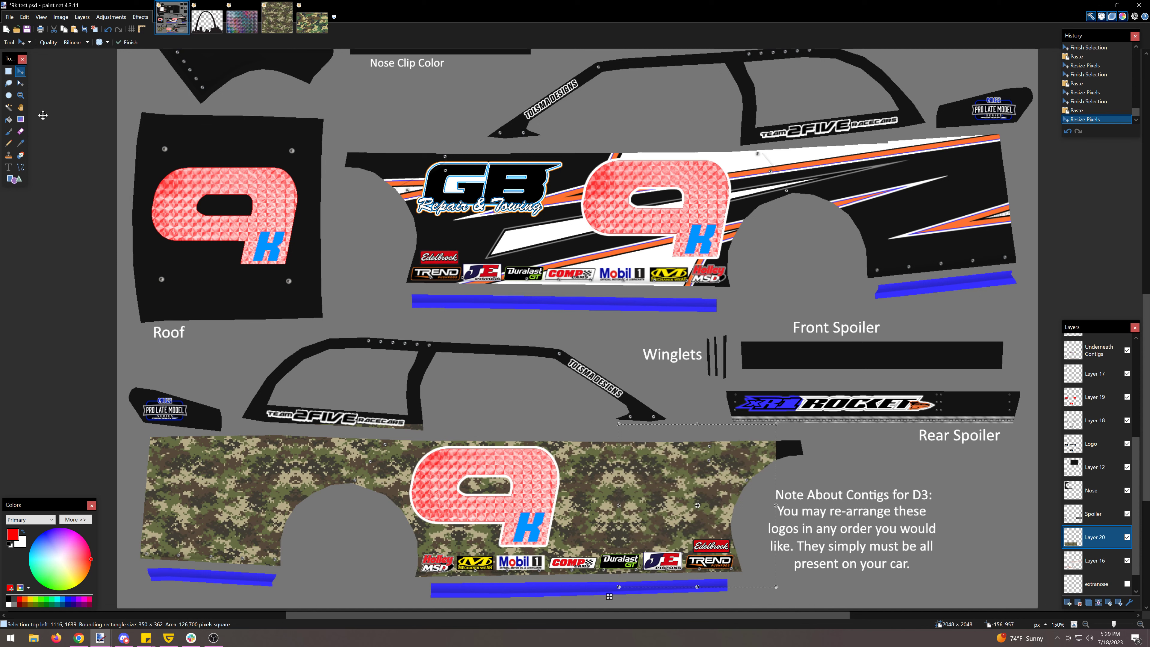
# - Examine the seams between the mirrored camouflage tiles using rectangular selections, and clear the selection
pyautogui.click(8, 71)
pyautogui.moveTo(281, 454); pyautogui.dragTo(335, 499)
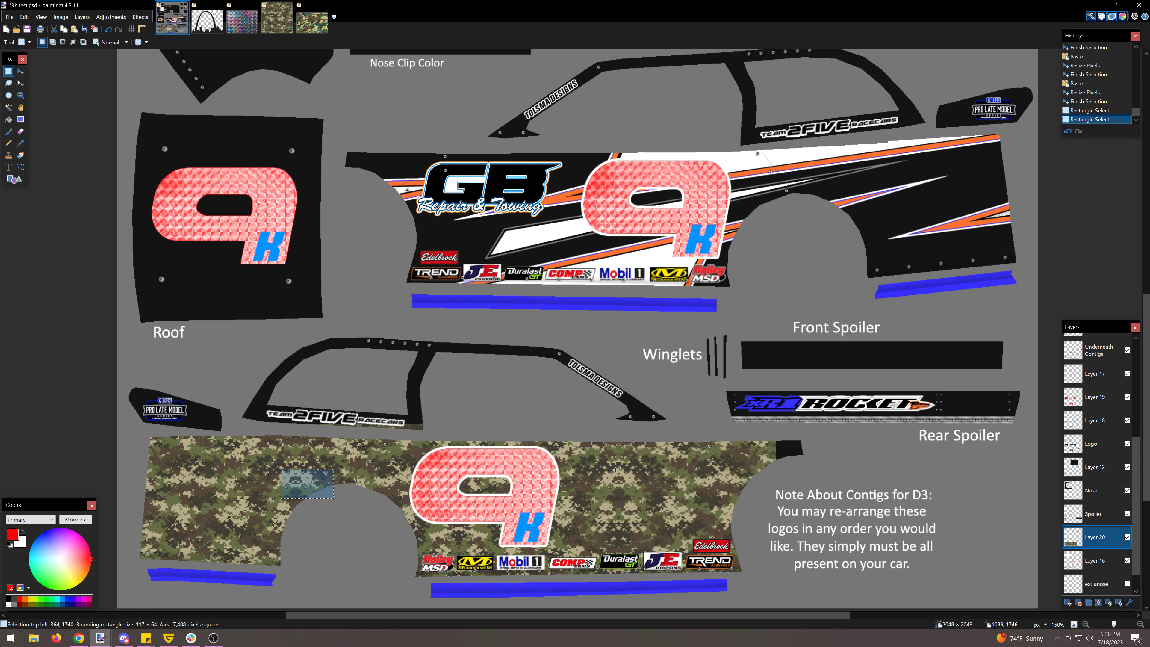
pyautogui.moveTo(598, 466); pyautogui.dragTo(647, 487)
pyautogui.moveTo(273, 469); pyautogui.dragTo(323, 494)
pyautogui.moveTo(268, 427); pyautogui.dragTo(336, 511)
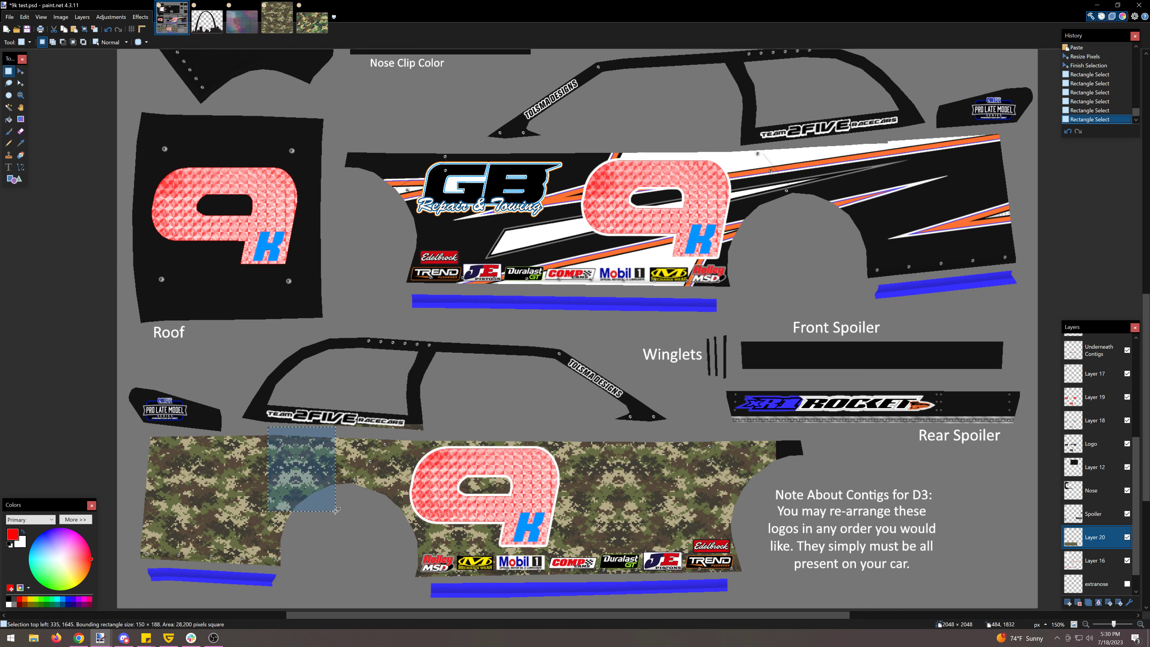
pyautogui.click(758, 448)
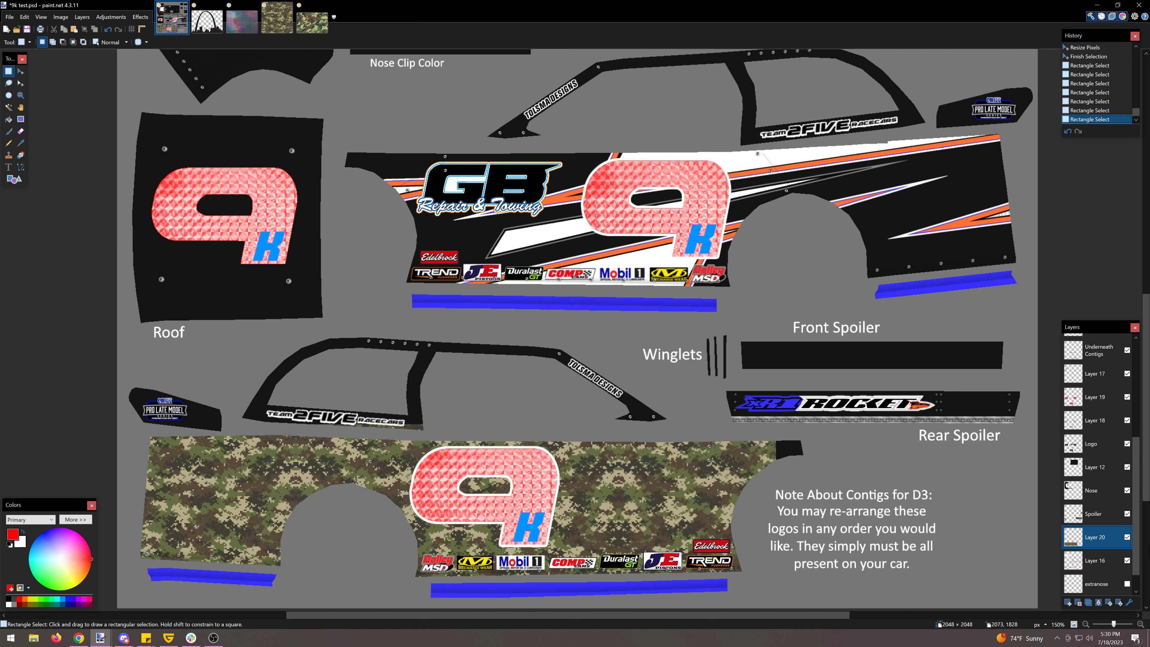
# - Move the striped Layer 16 above the camouflage Layer 20
pyautogui.click(1096, 561)
pyautogui.click(8, 107)
pyautogui.click(758, 520)
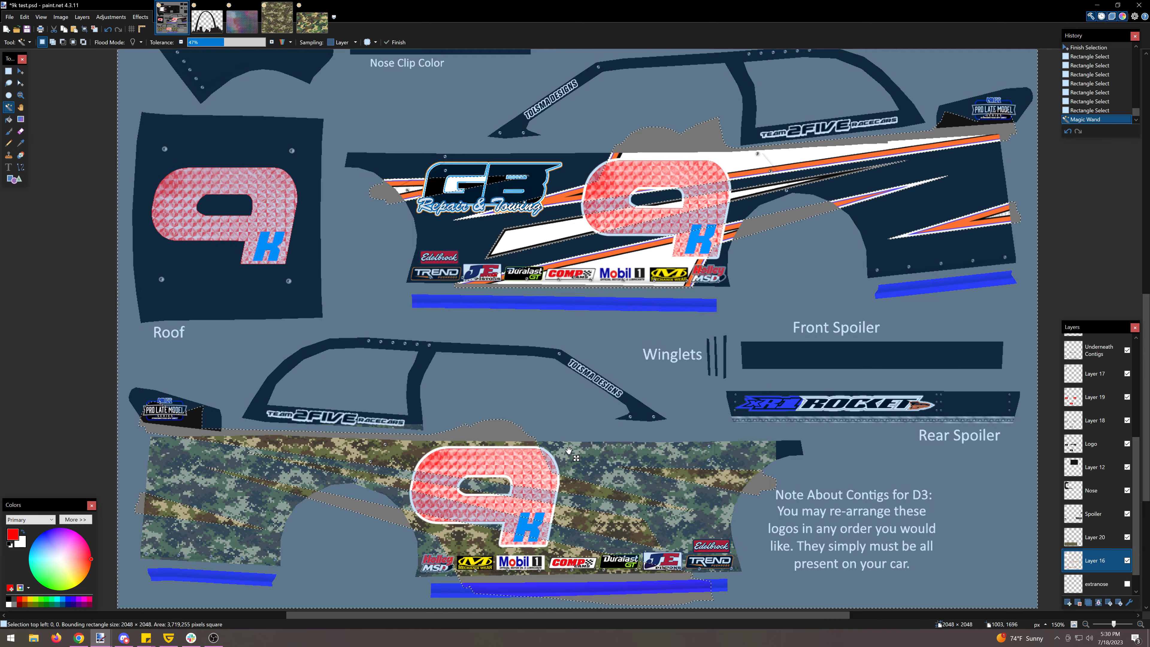
pyautogui.moveTo(1099, 561); pyautogui.dragTo(1099, 543)
# - Select the white stripe areas across Layer 16 with the Magic Wand, extending the selection to all matching areas on the layer
pyautogui.click(625, 533)
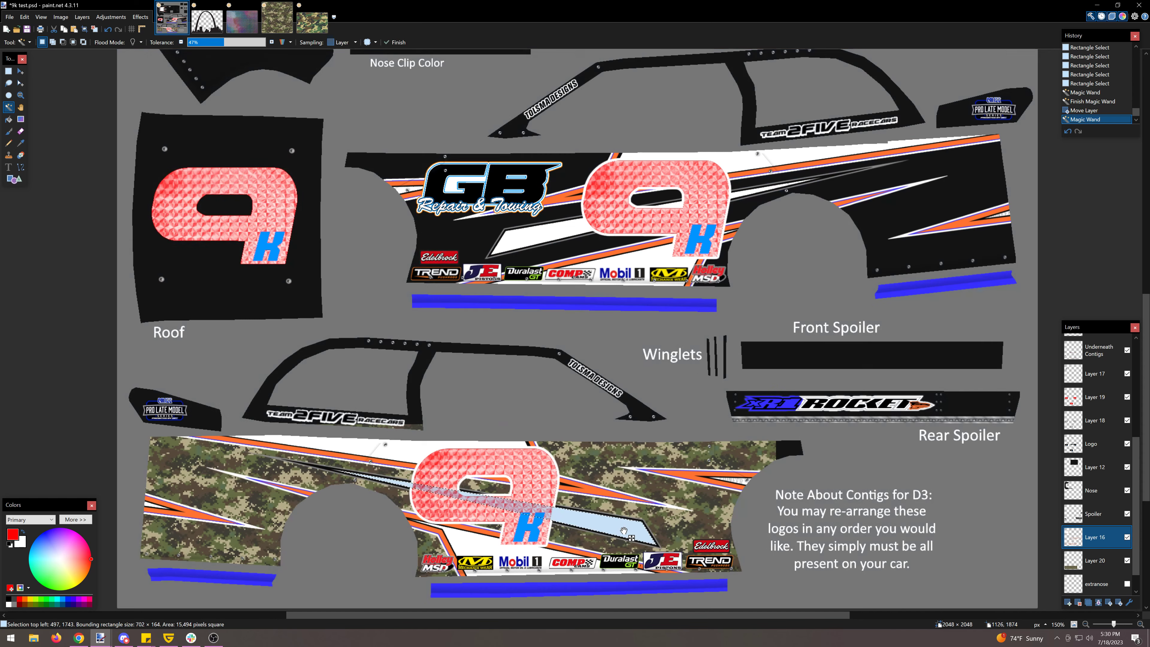
pyautogui.keyDown('ctrl'); pyautogui.click(474, 559); pyautogui.keyUp('ctrl')
pyautogui.keyDown('ctrl'); pyautogui.click(430, 447); pyautogui.keyUp('ctrl')
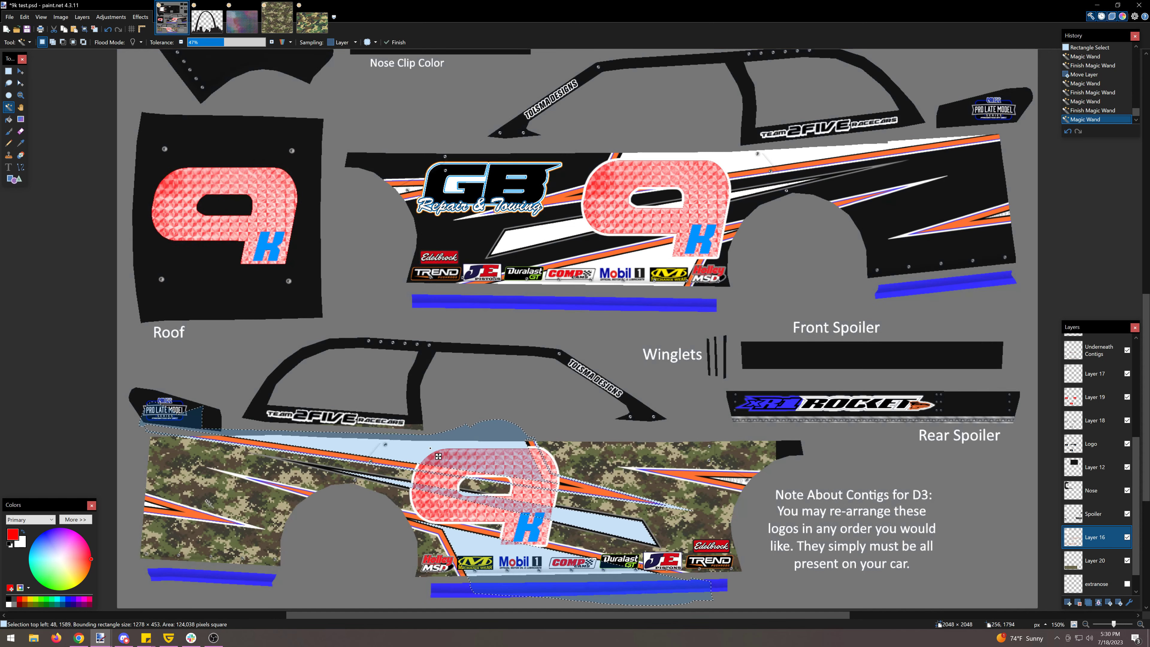
pyautogui.keyDown('ctrl'); pyautogui.click(154, 511); pyautogui.keyUp('ctrl')
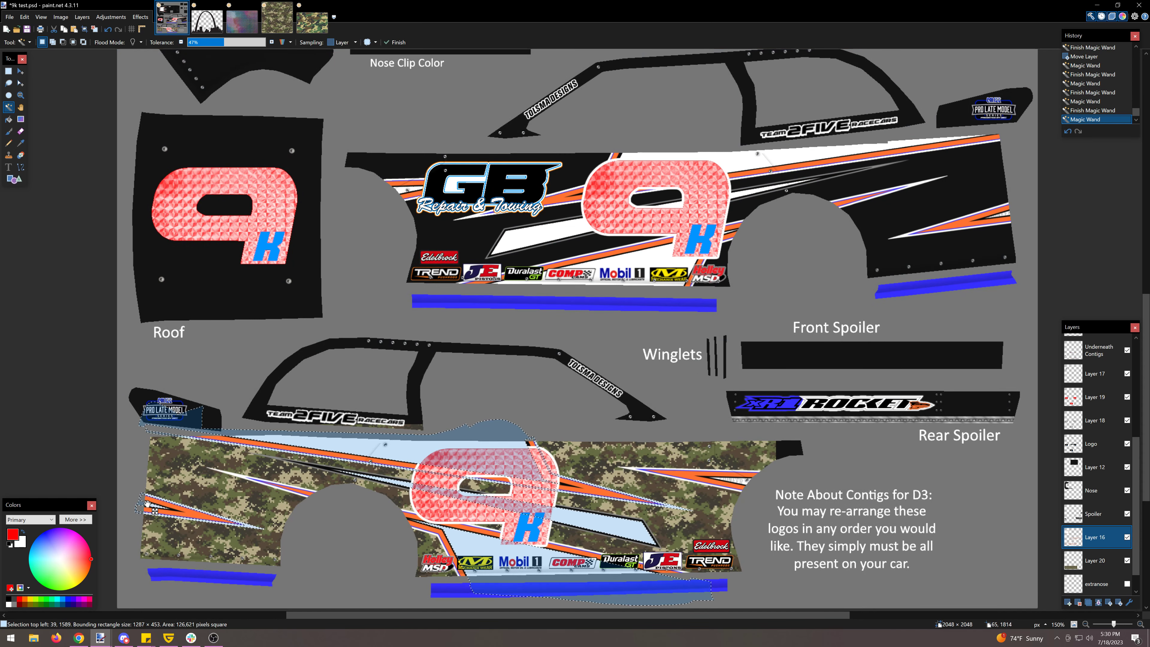
pyautogui.keyDown('shift'); pyautogui.click(496, 549); pyautogui.keyUp('shift')
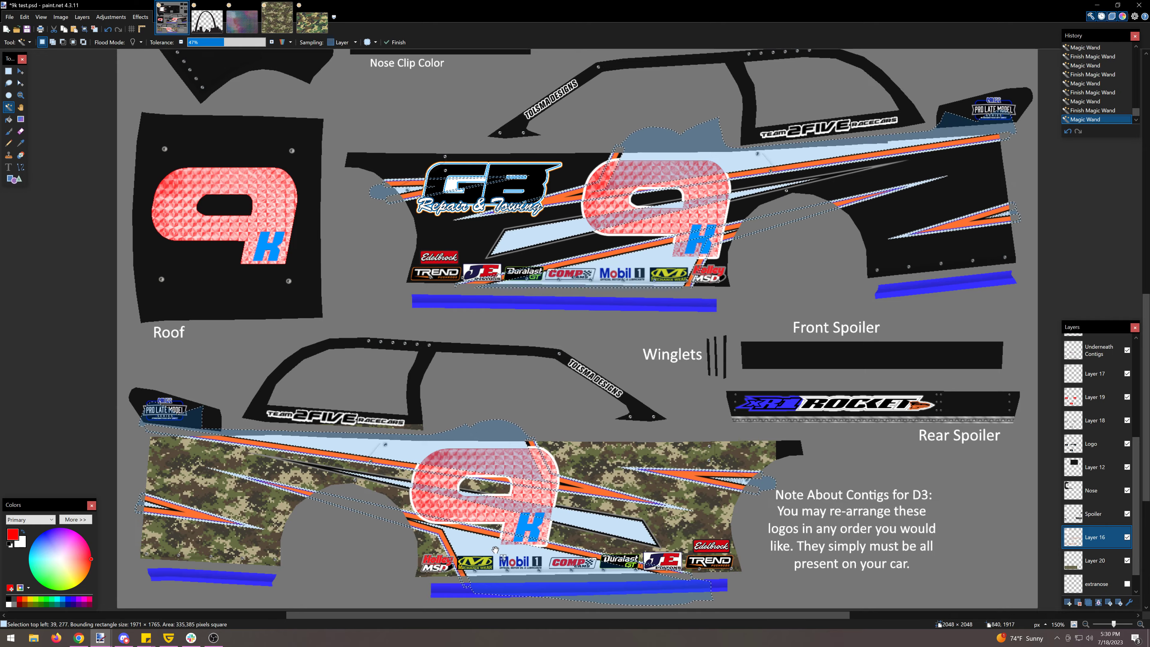
# - Make Layer 20 active and invert the stripe selection
pyautogui.click(1090, 562)
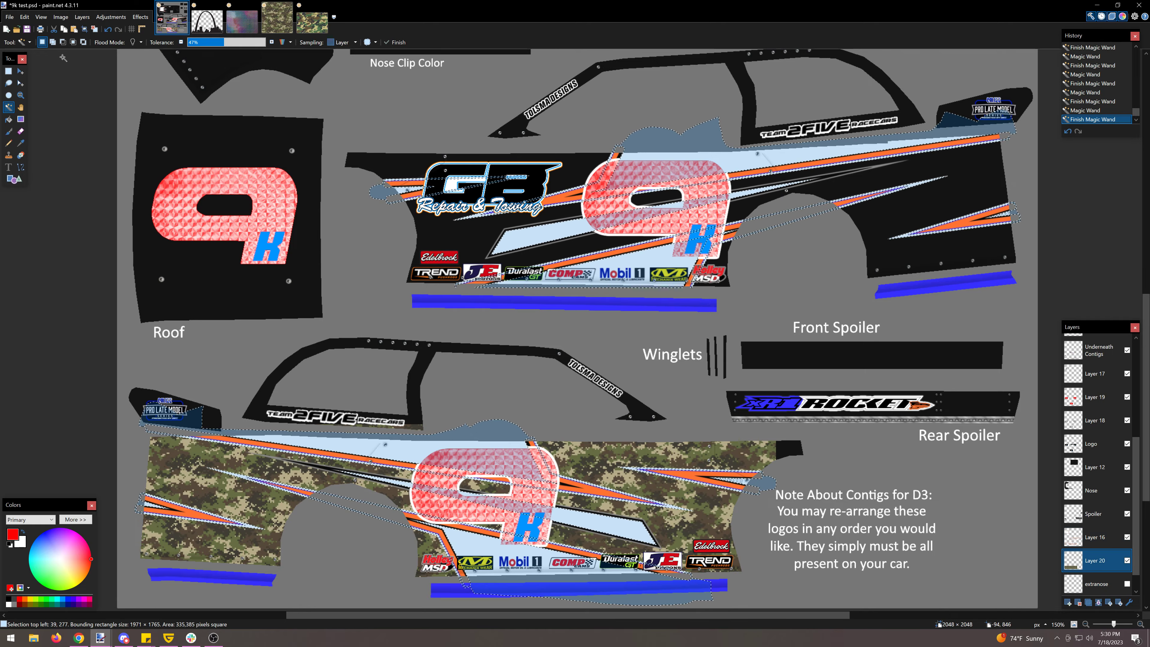
pyautogui.click(25, 17)
pyautogui.click(52, 165)
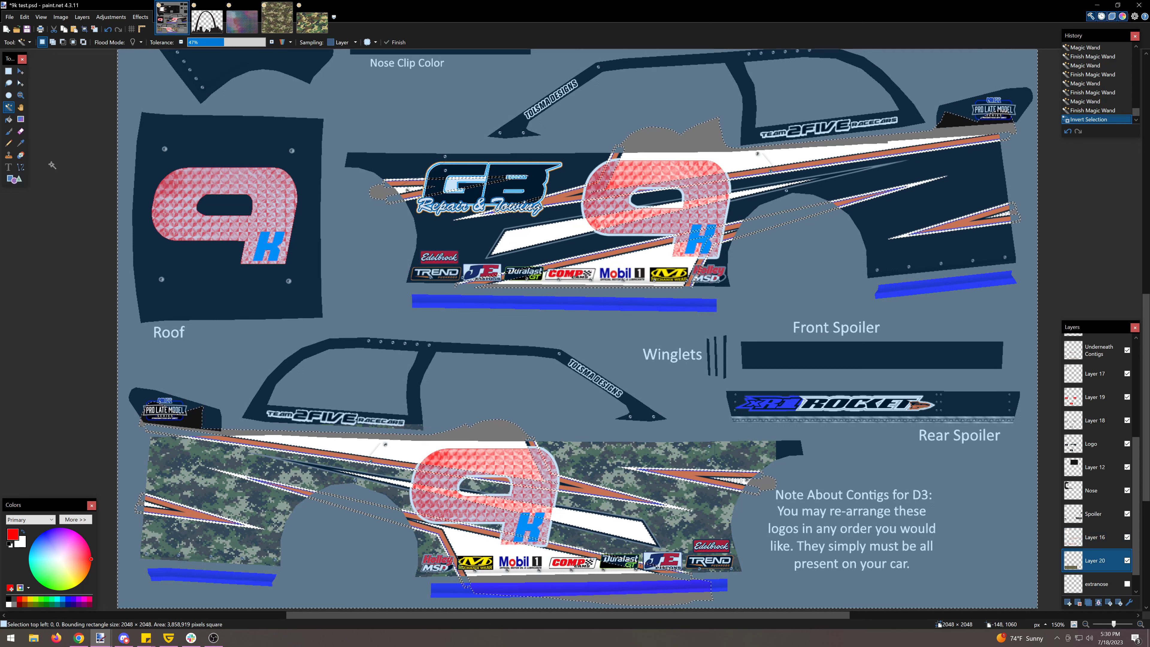
# - Erase the camouflage outside the white stripes from Layer 20 and move that layer above Layer 16
pyautogui.press('Delete')
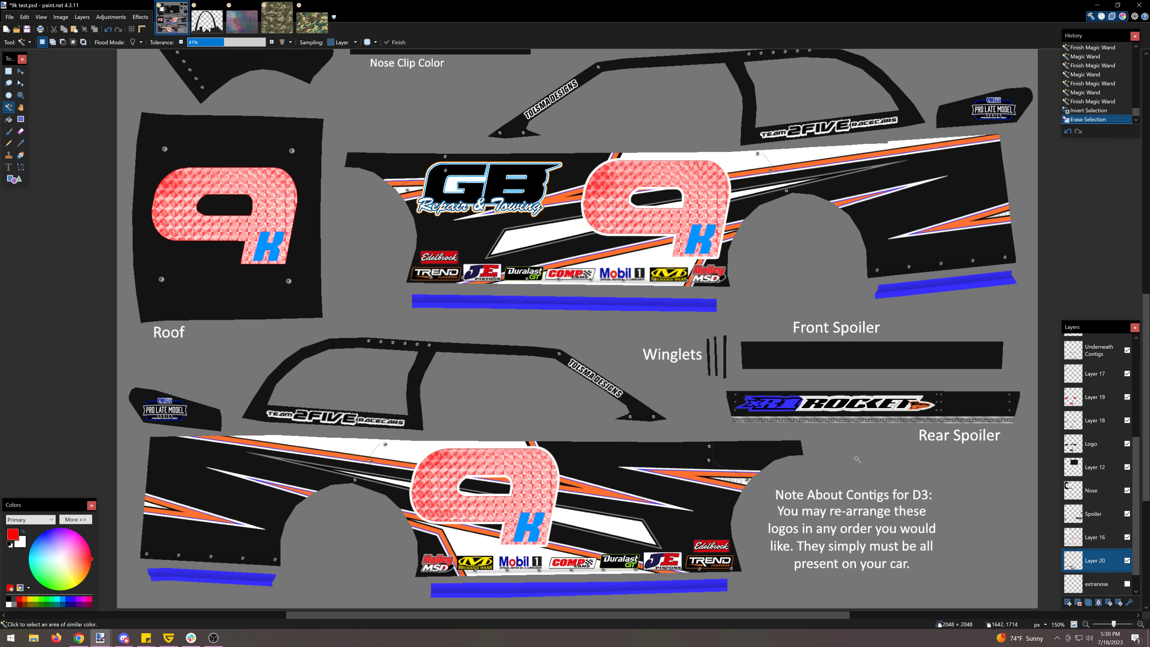
pyautogui.moveTo(1093, 563); pyautogui.dragTo(1094, 539)
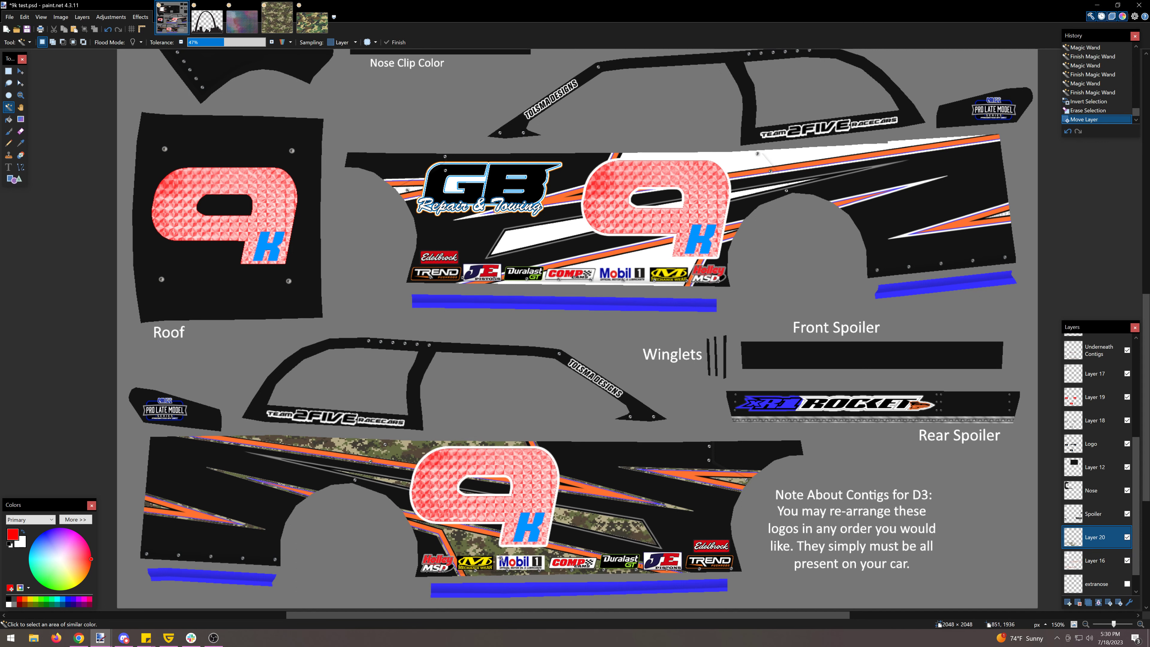
pyautogui.click(1142, 625)
pyautogui.click(1142, 624)
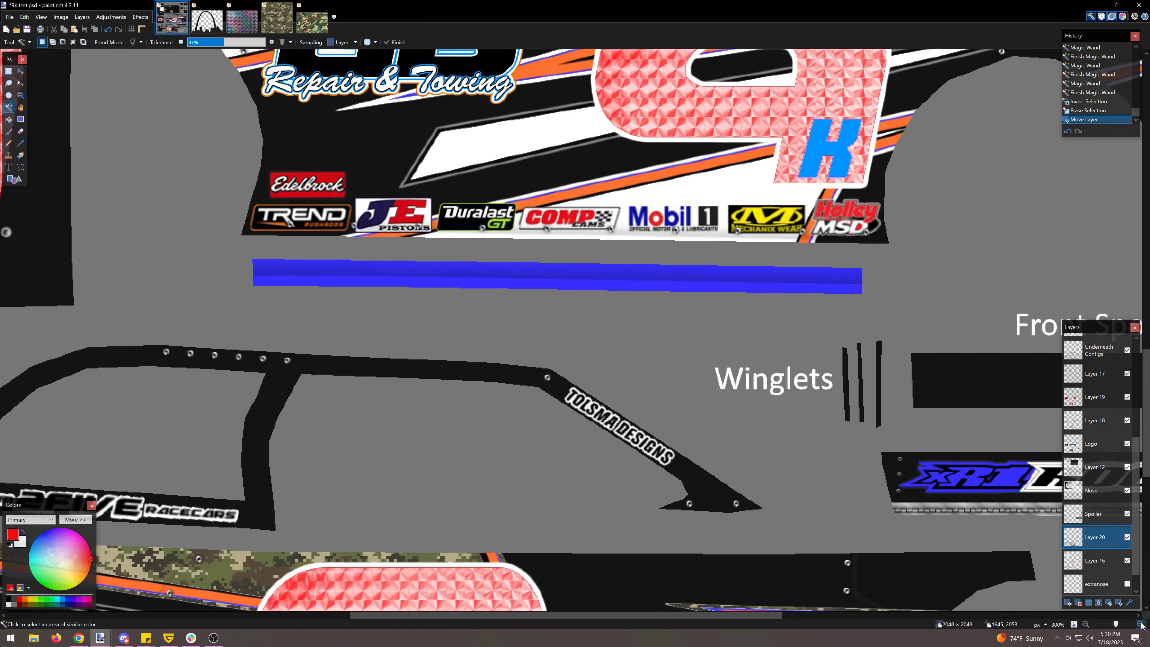
pyautogui.scroll(-6, 620, 437)
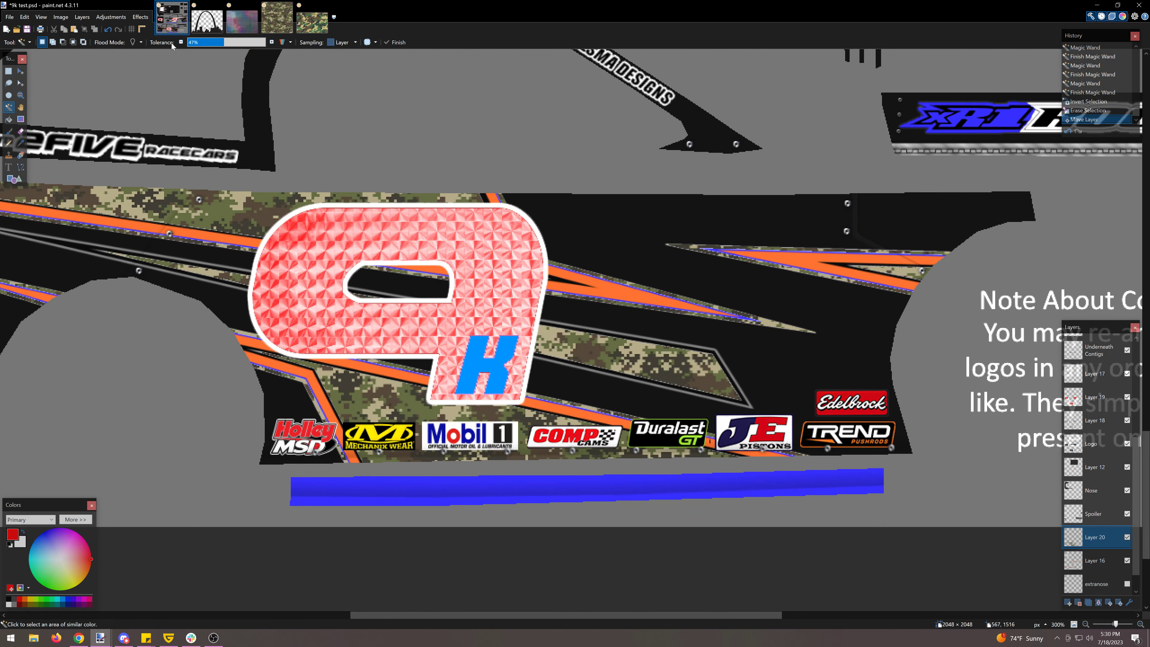
# - Try the Gaussian Blur and Crystalize effects on the camouflage in Layer 20, cancelling both
pyautogui.click(132, 17)
pyautogui.moveTo(165, 54)
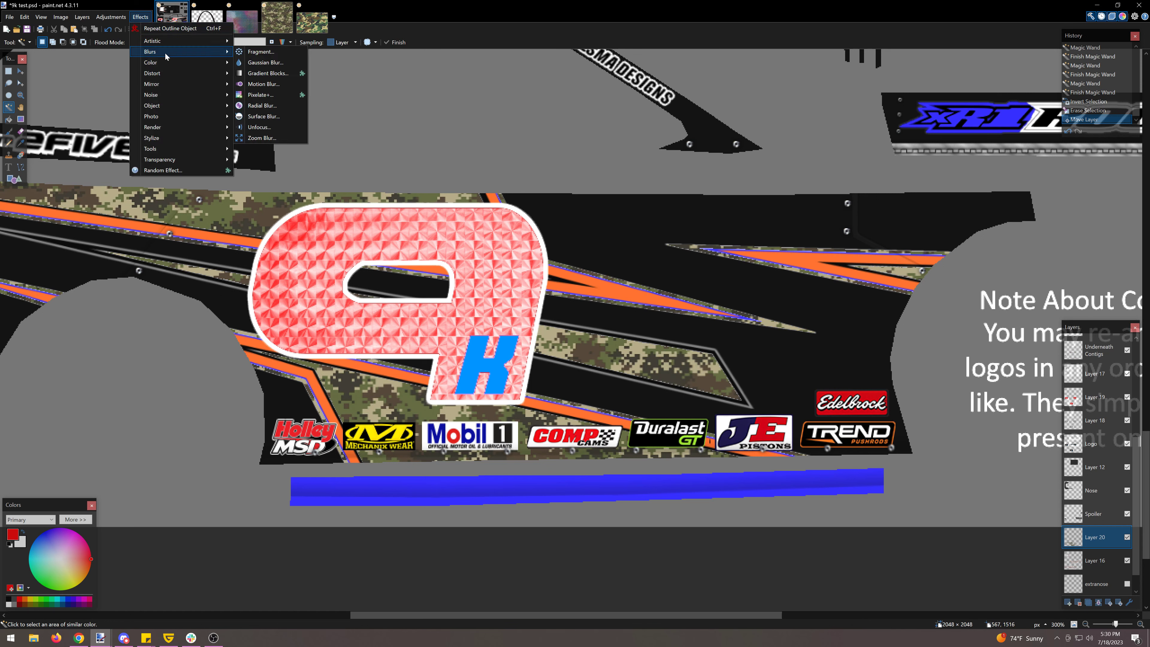
pyautogui.click(265, 62)
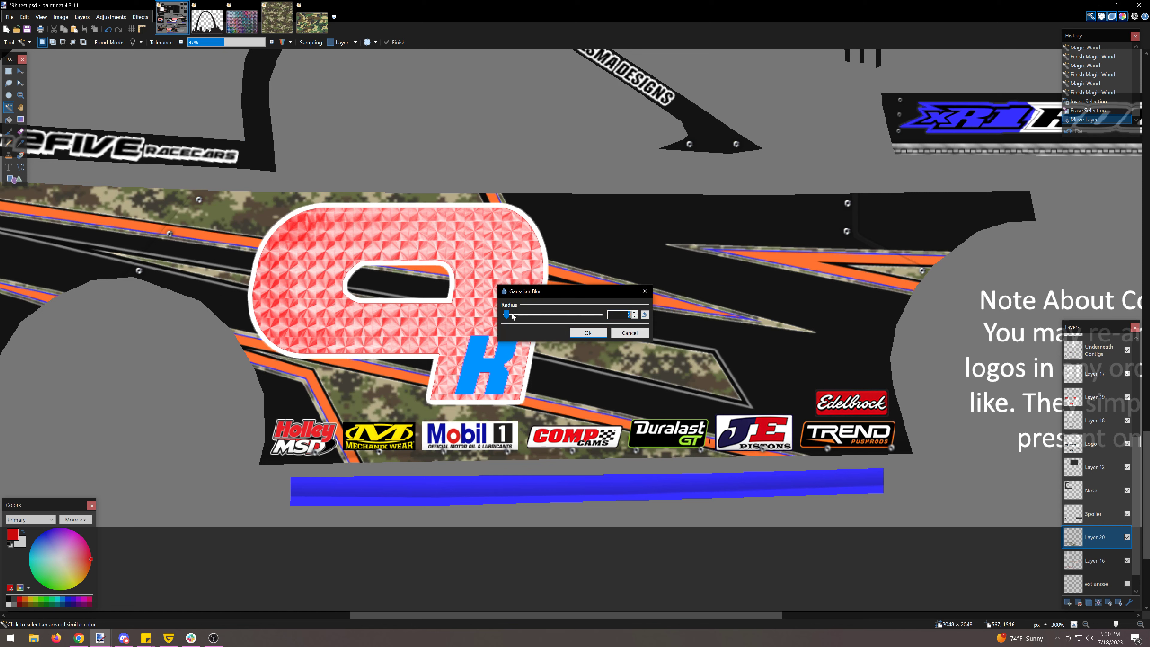
pyautogui.moveTo(509, 314); pyautogui.dragTo(508, 314)
pyautogui.click(630, 333)
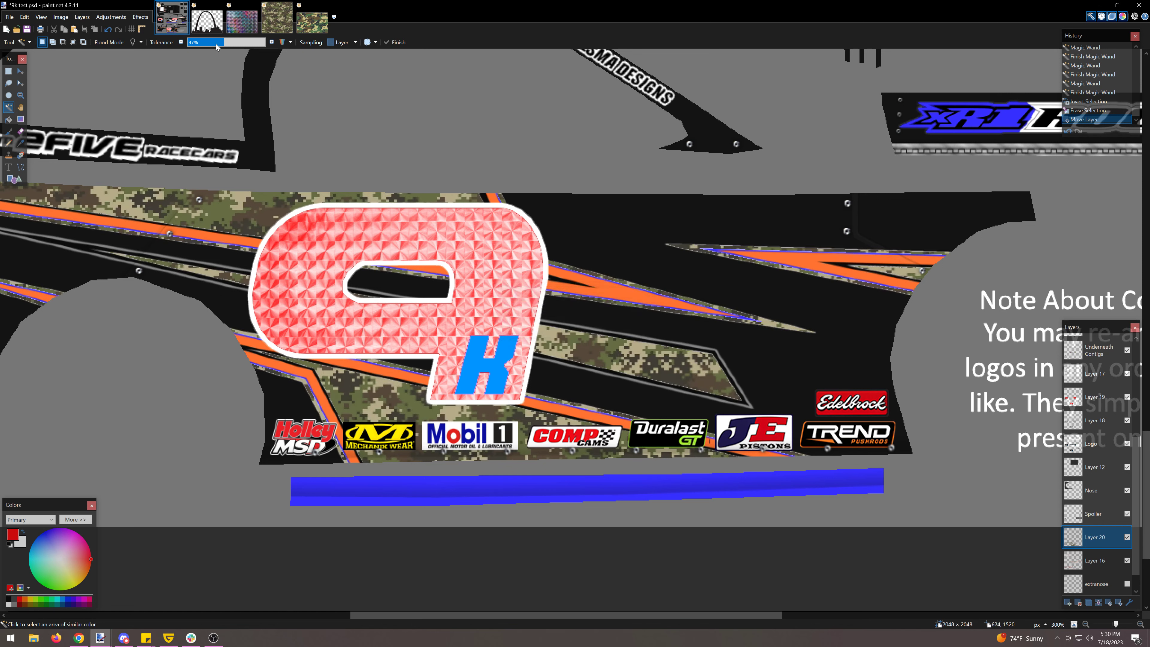
pyautogui.click(141, 16)
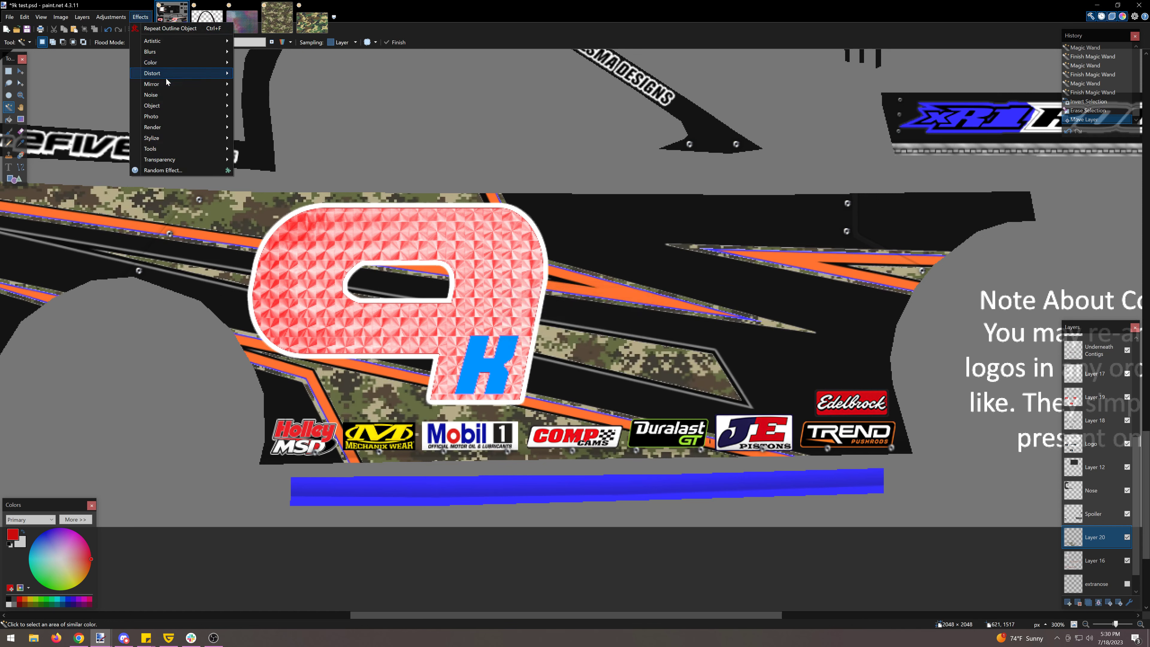
pyautogui.click(268, 84)
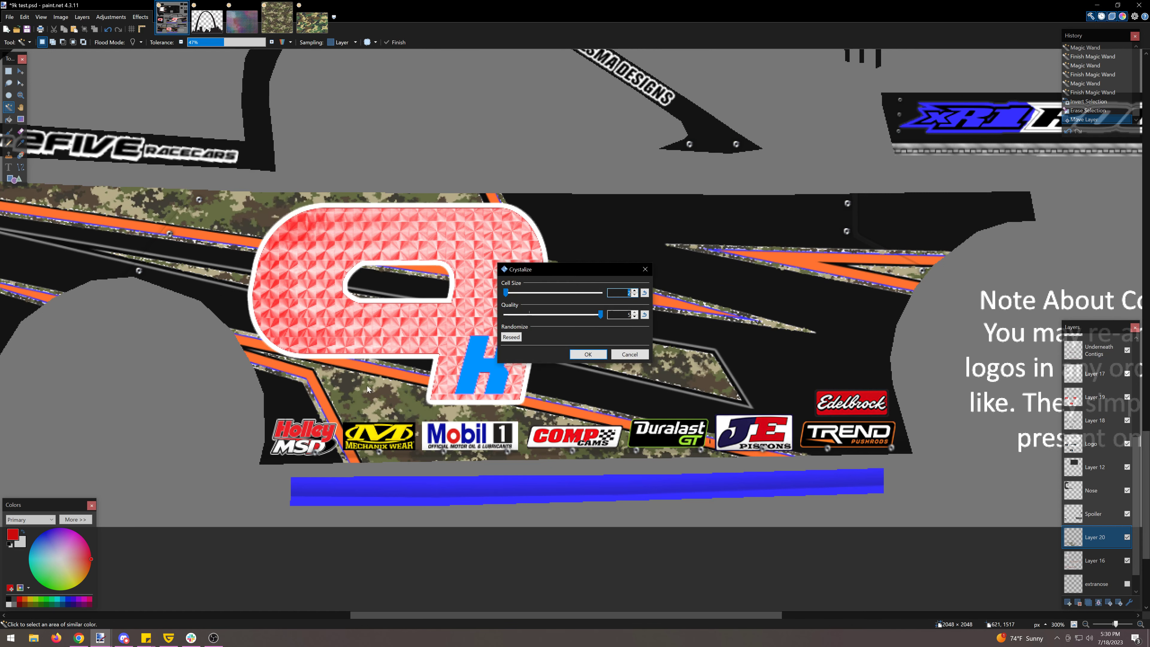
pyautogui.click(631, 354)
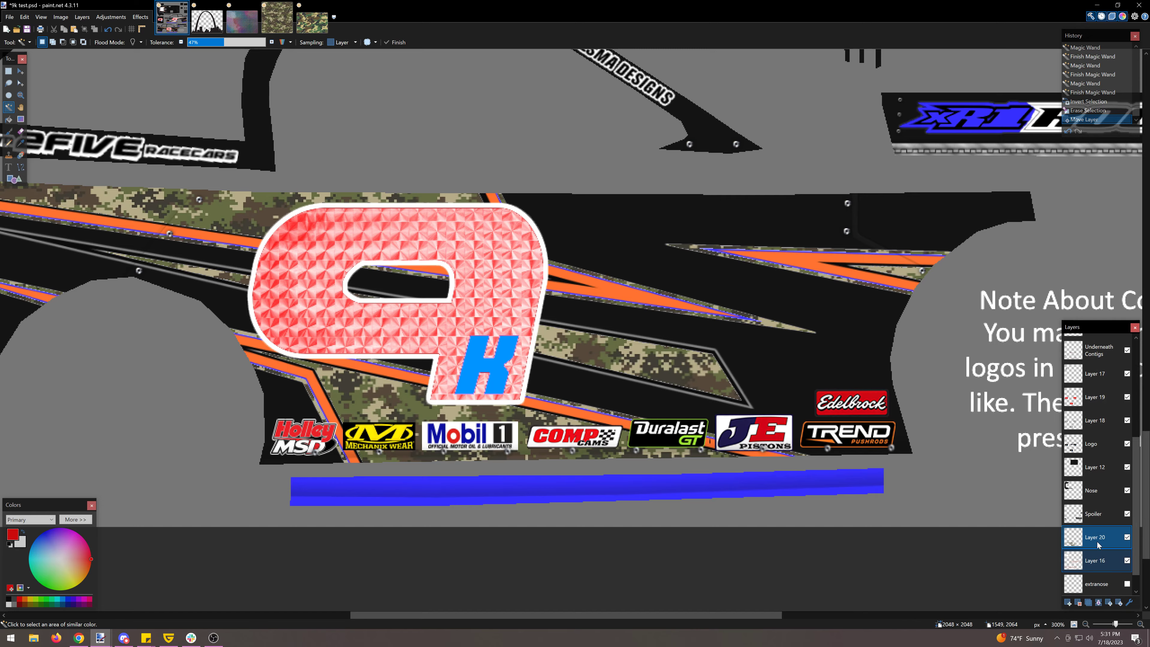
# - Undo the move of Layer 20 and the erasure of its camouflage
pyautogui.hotkey('ctrl', 'z')
pyautogui.hotkey('ctrl', 'z')
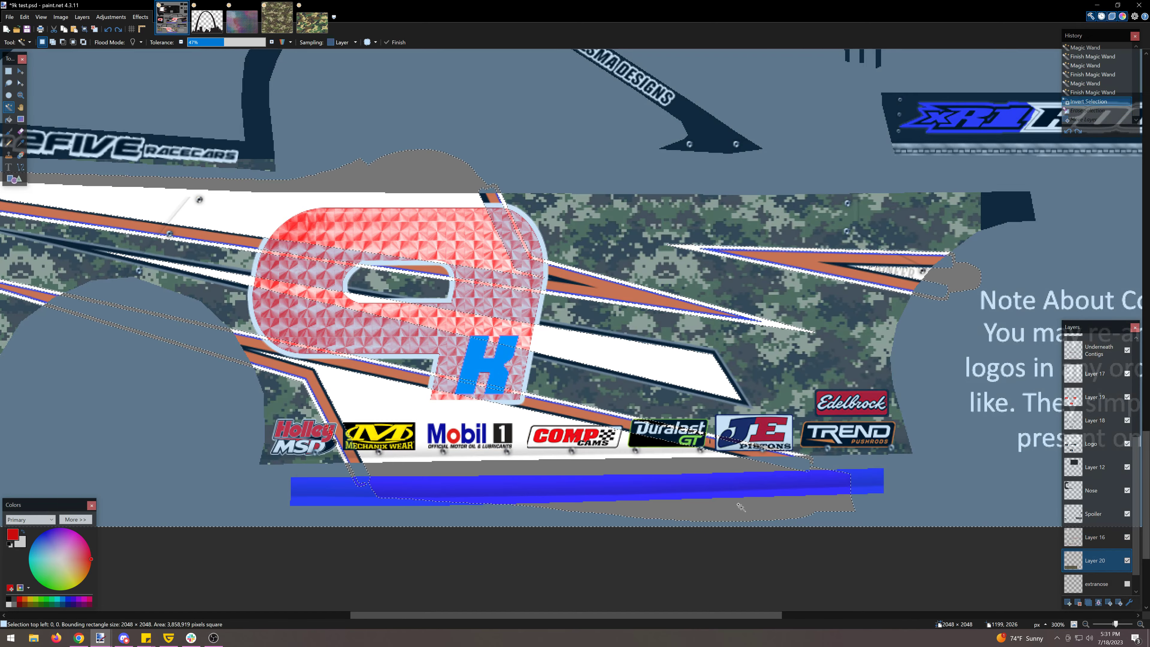
# - Select the white stripe areas on Layer 16 with the Magic Wand at 31% tolerance and invert the selection
pyautogui.click(1096, 541)
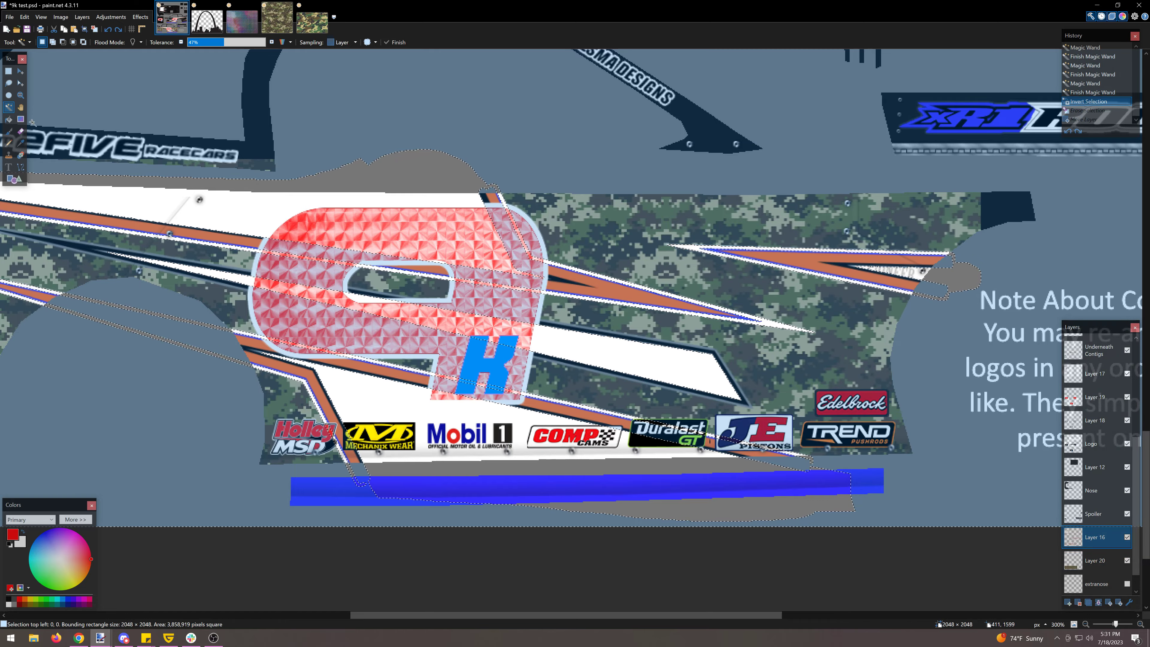
pyautogui.click(211, 40)
pyautogui.click(330, 410)
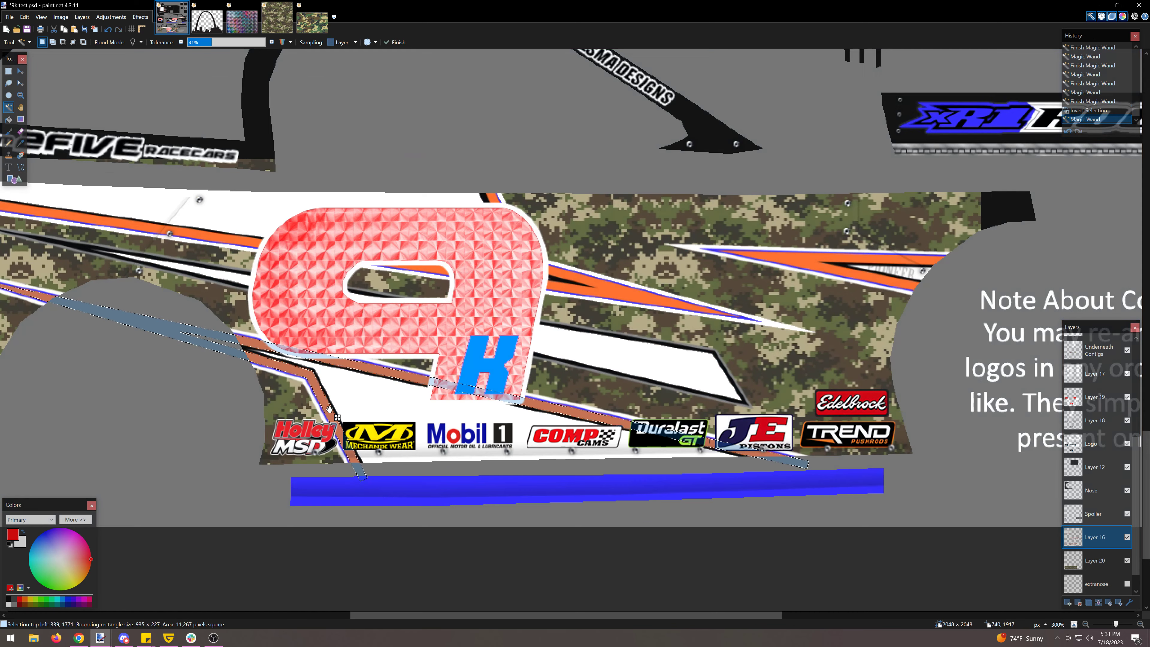
pyautogui.click(362, 417)
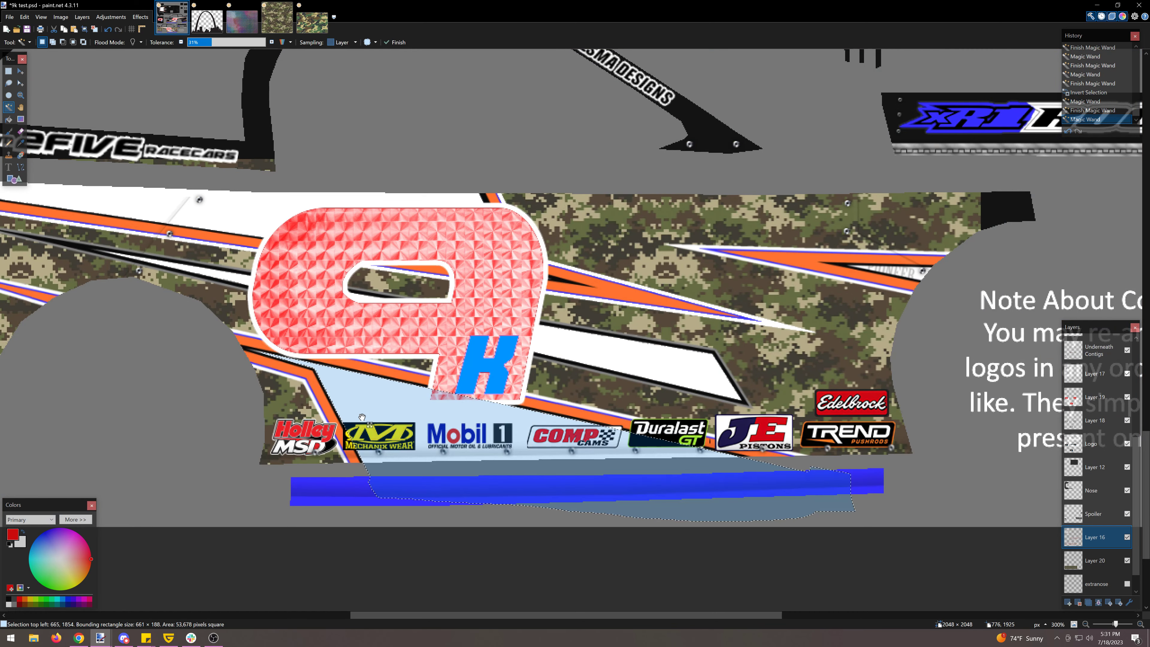
pyautogui.click(382, 405)
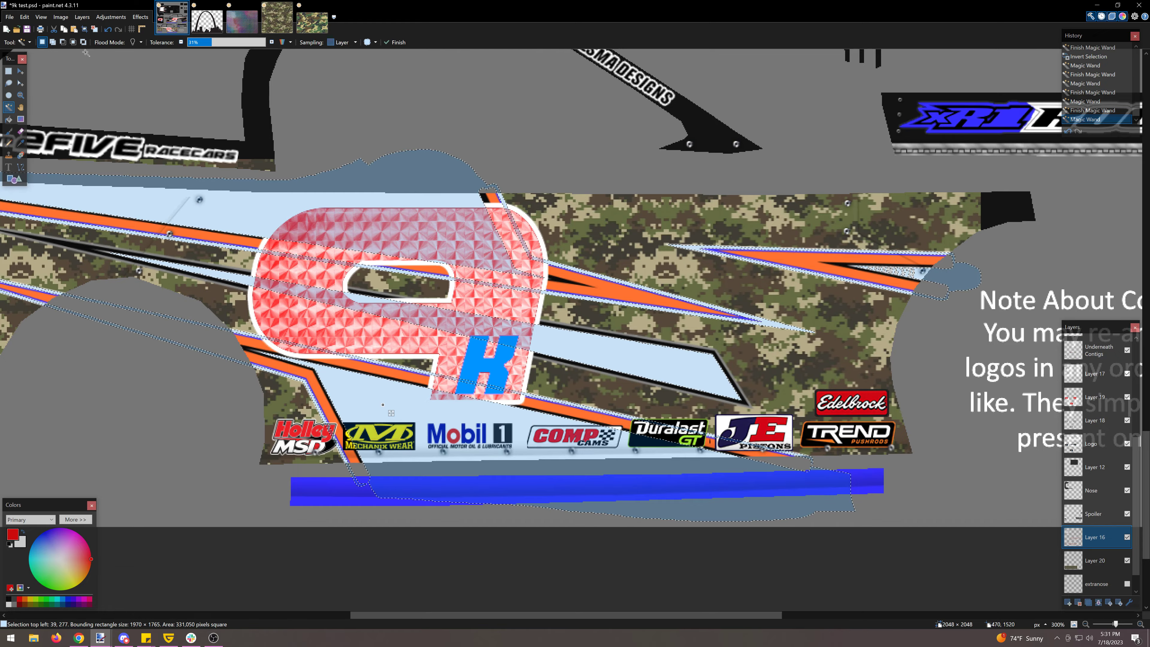
pyautogui.click(20, 21)
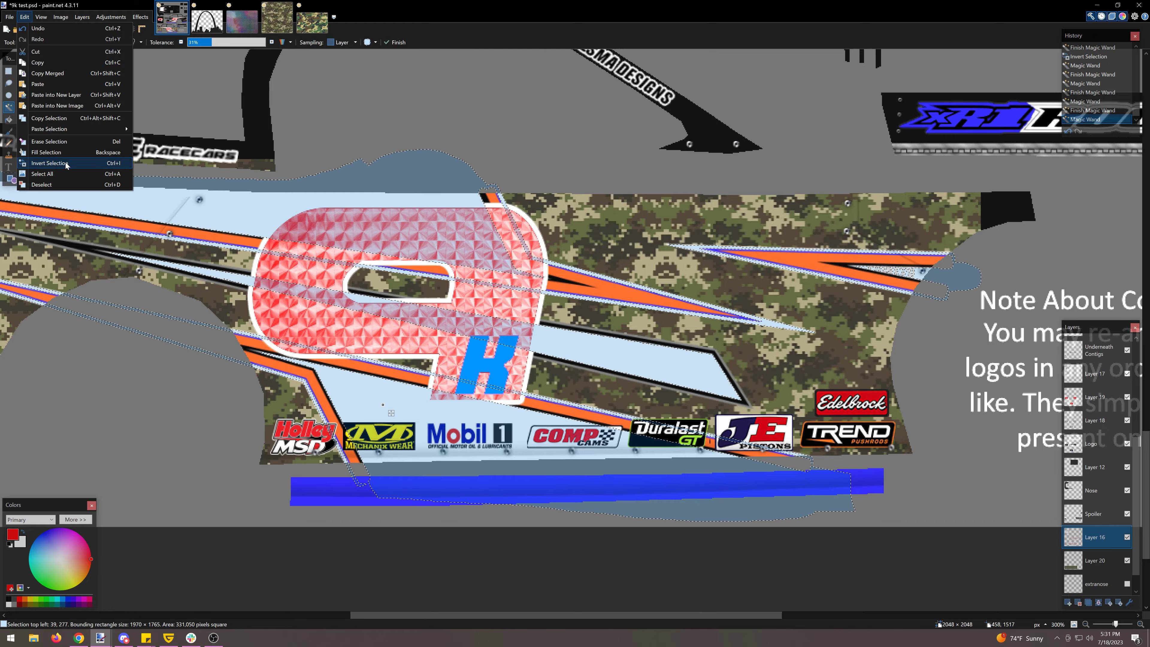
pyautogui.click(63, 144)
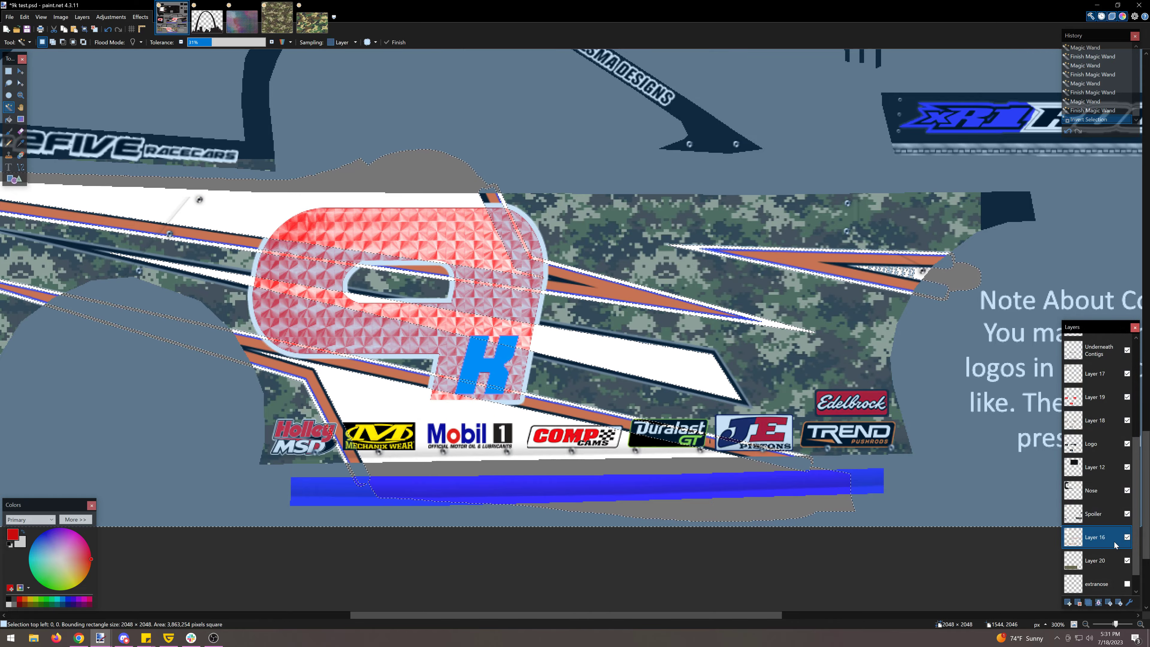
# - Subtract the black stripe outline from the selection at 70% tolerance and drop the whole selection
pyautogui.moveTo(227, 43); pyautogui.dragTo(242, 43)
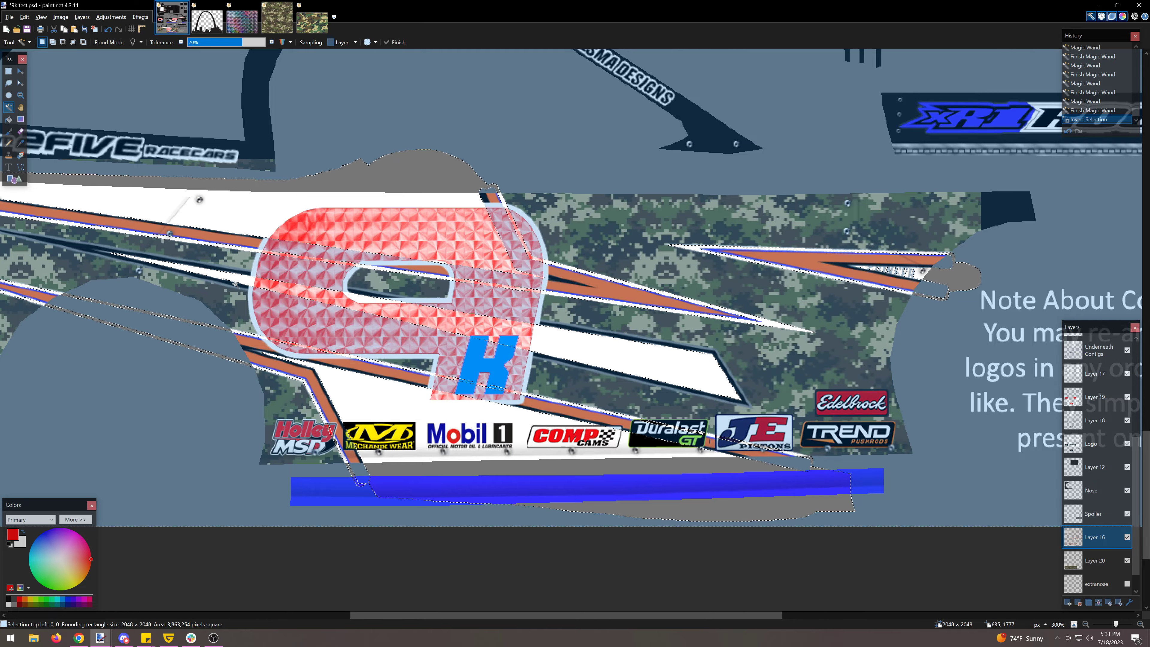
pyautogui.click(235, 284)
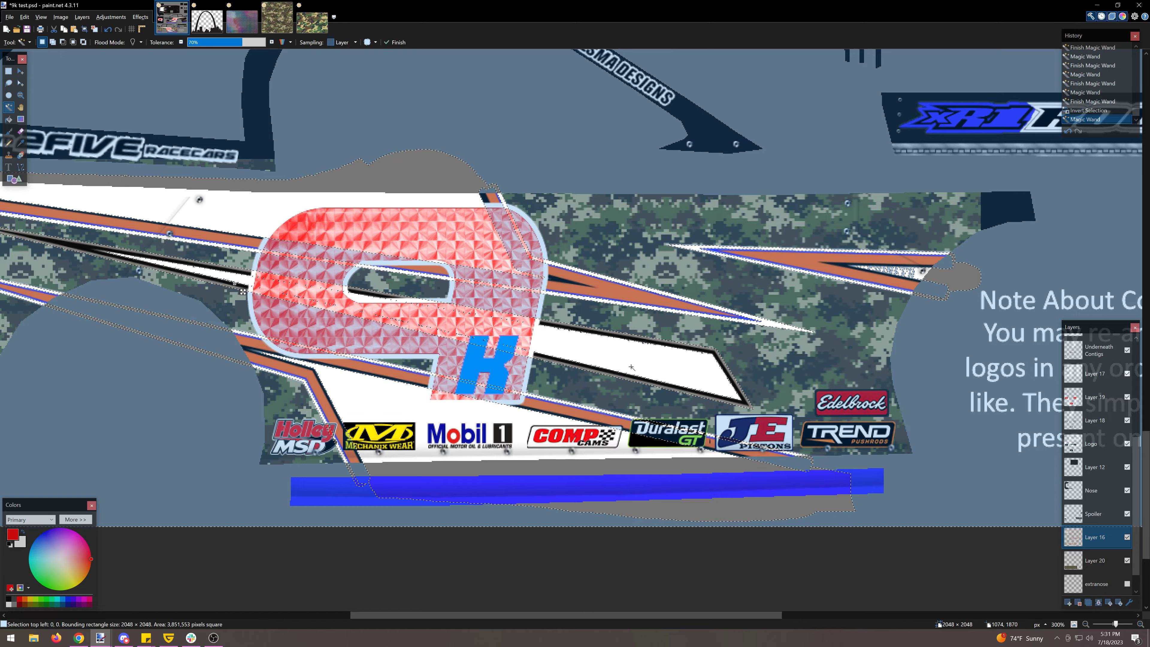
pyautogui.press('s')
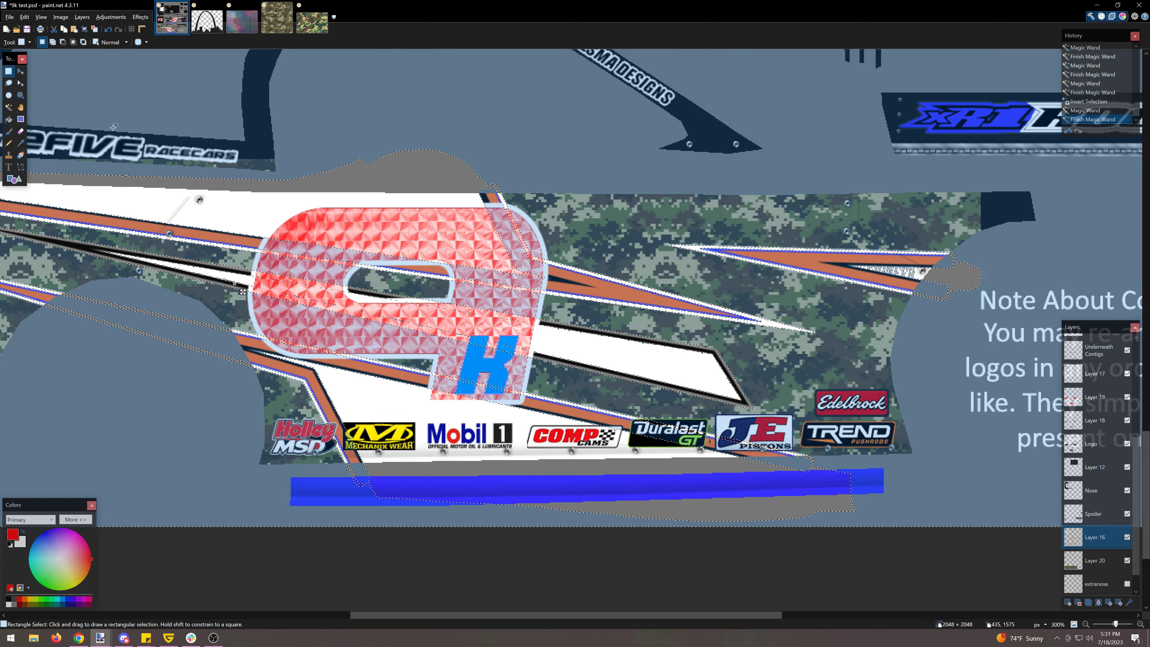
pyautogui.click(372, 361)
pyautogui.click(1074, 625)
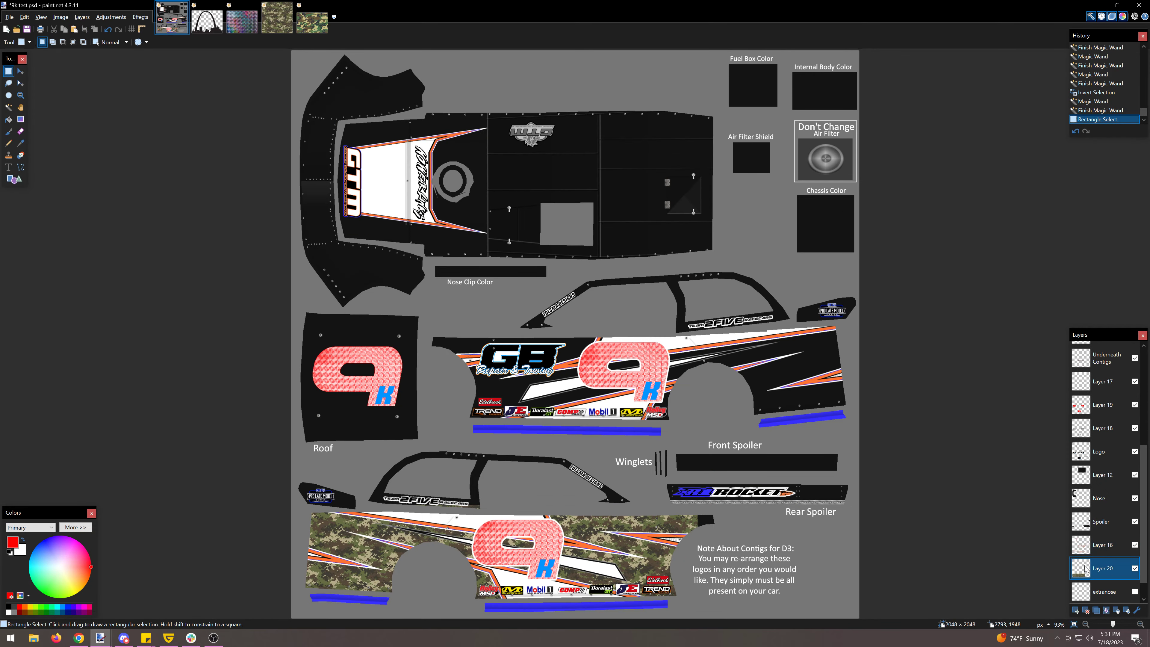
# - Copy the entire woodland camouflage image and delete the digital camouflage Layer 20 from the car template
pyautogui.click(312, 20)
pyautogui.click(21, 71)
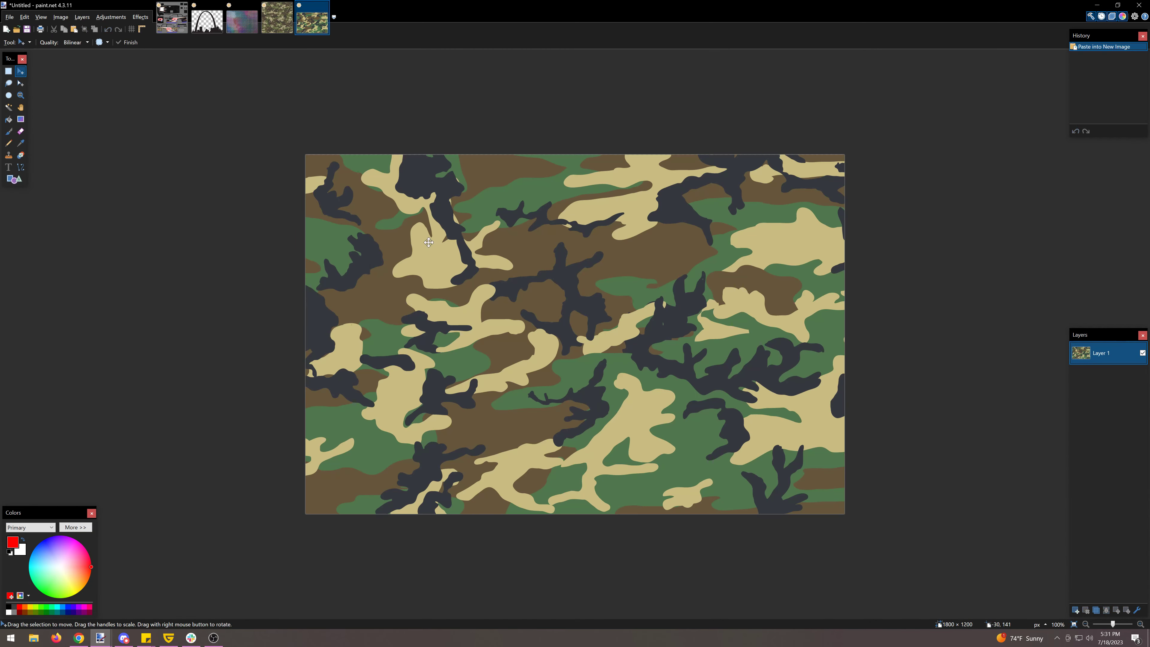
pyautogui.hotkey('ctrl', 'a')
pyautogui.click(172, 19)
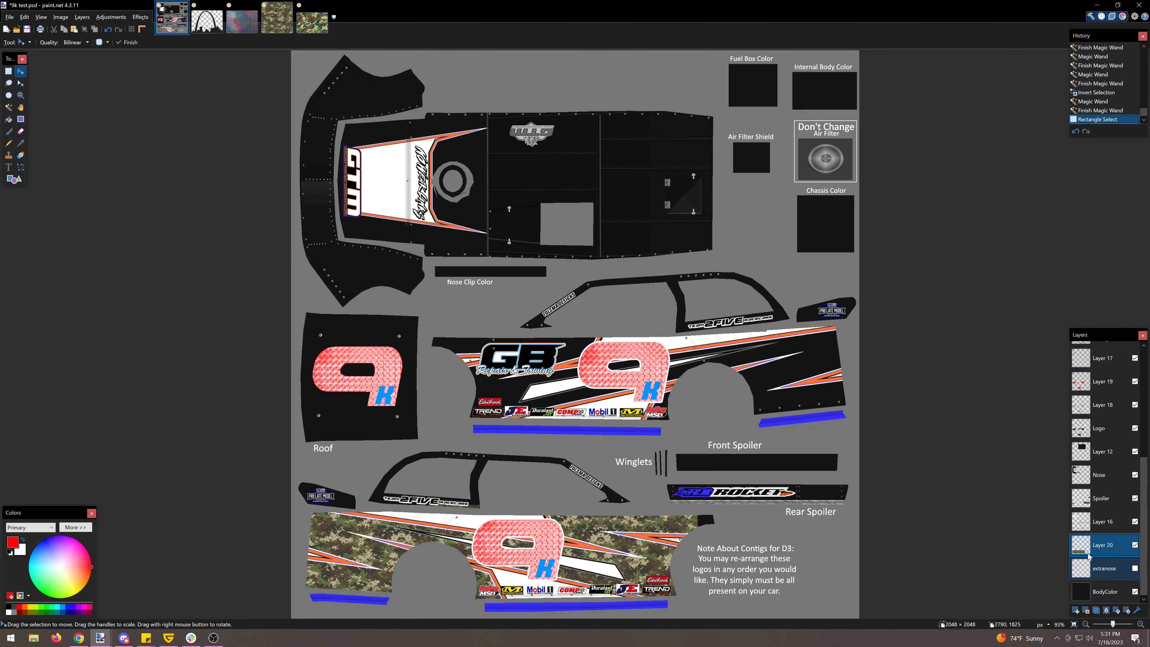
pyautogui.click(1086, 610)
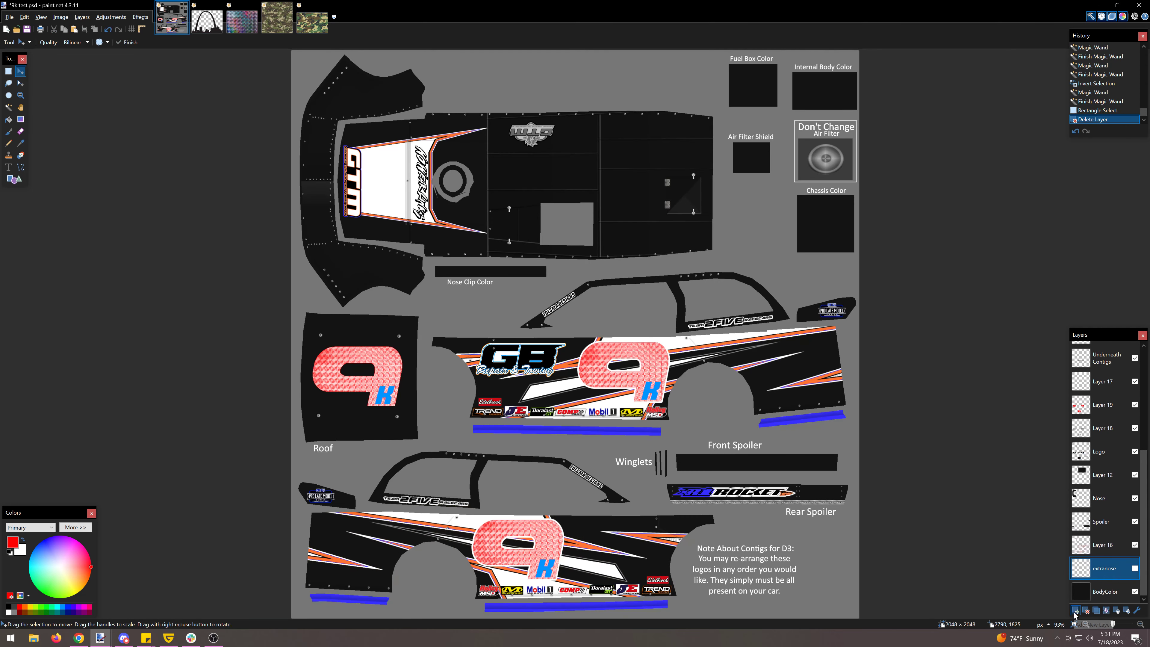
# - Paste the woodland camouflage into a new layer, shrink it and tile copies across the lower side panel
pyautogui.click(1076, 610)
pyautogui.hotkey('ctrl', 'v')
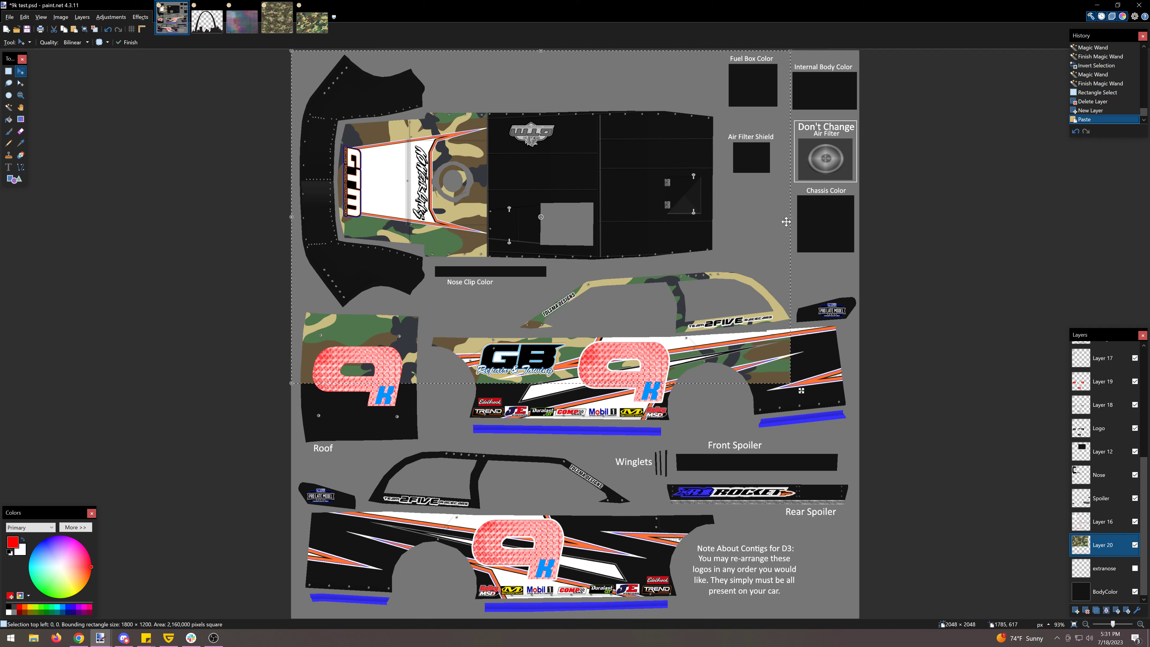
pyautogui.moveTo(790, 217); pyautogui.dragTo(407, 560)
pyautogui.hotkey('ctrl', 'c')
pyautogui.hotkey('ctrl', 'v')
pyautogui.moveTo(296, 556); pyautogui.dragTo(567, 557)
pyautogui.hotkey('ctrl', 'c')
pyautogui.hotkey('ctrl', 'v')
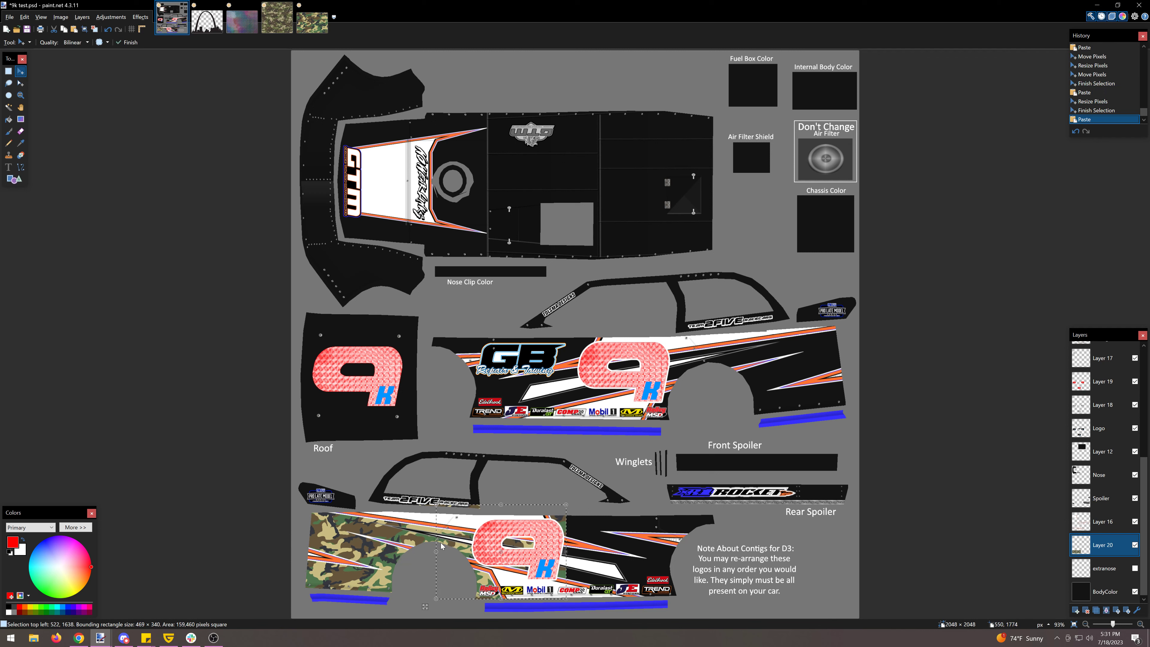
pyautogui.moveTo(436, 553); pyautogui.dragTo(796, 554)
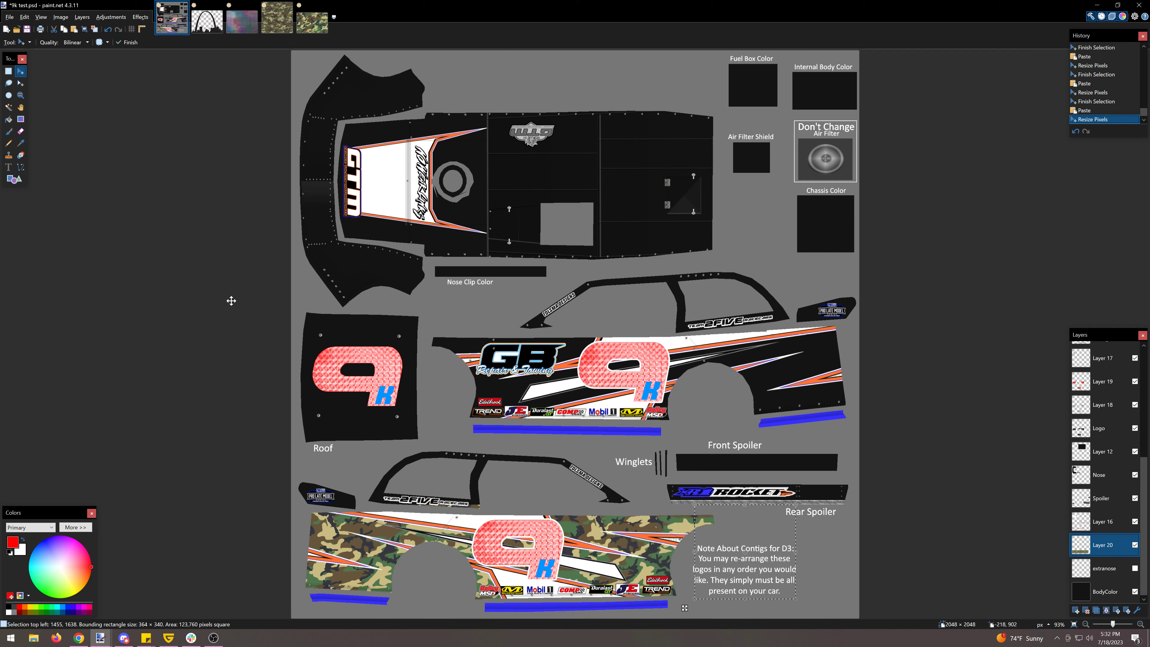
pyautogui.click(8, 71)
pyautogui.click(624, 494)
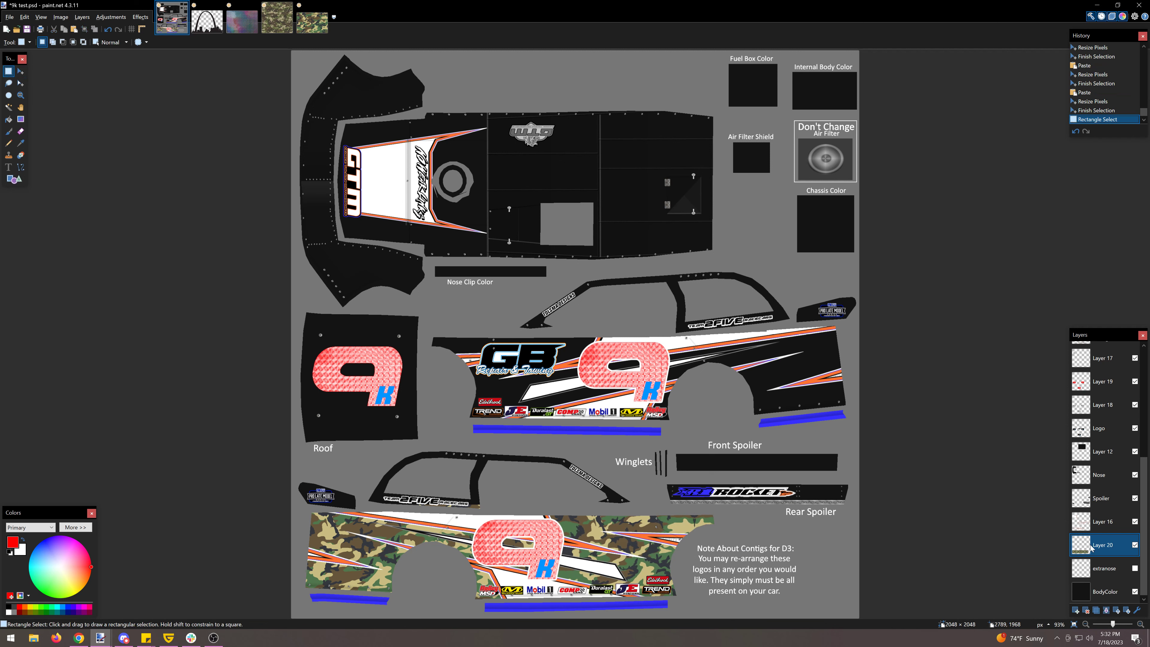
# - Move the woodland camouflage layer above Layer 16 and tile pasted copies over the upper side panel
pyautogui.moveTo(1091, 548); pyautogui.dragTo(1091, 521)
pyautogui.hotkey('ctrl', 'v')
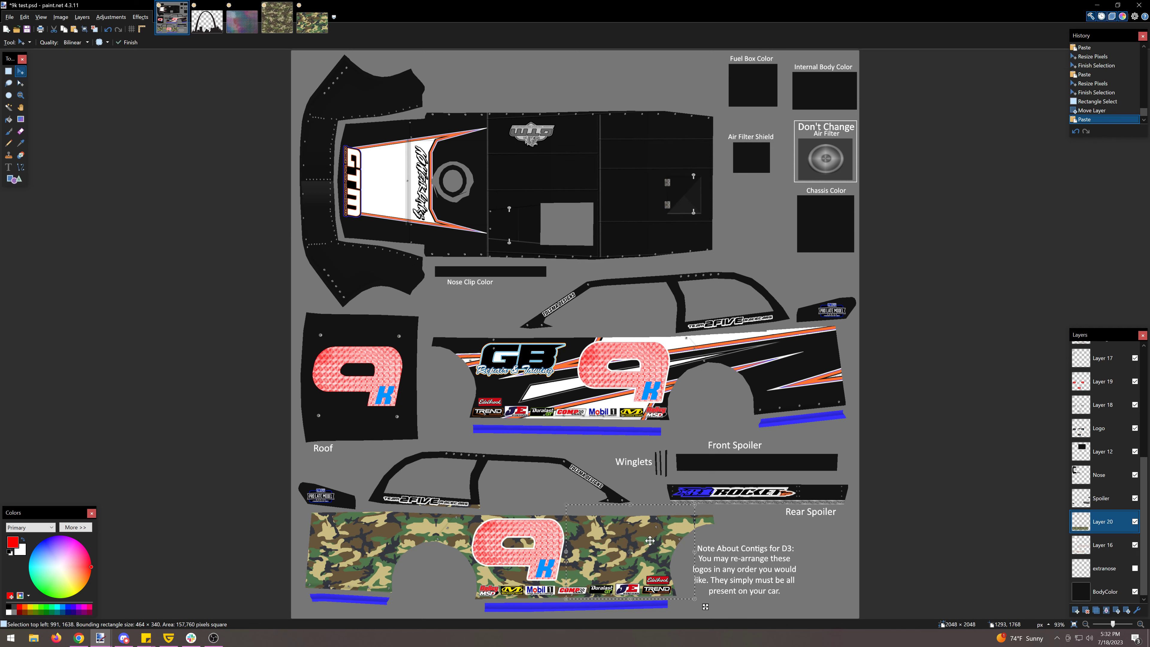
pyautogui.moveTo(650, 541); pyautogui.dragTo(513, 364)
pyautogui.moveTo(593, 380); pyautogui.dragTo(613, 379)
pyautogui.moveTo(614, 379); pyautogui.dragTo(749, 346)
pyautogui.hotkey('ctrl', 'v')
pyautogui.hotkey('ctrl', 'v')
pyautogui.hotkey('ctrl', 'v')
pyautogui.click(8, 71)
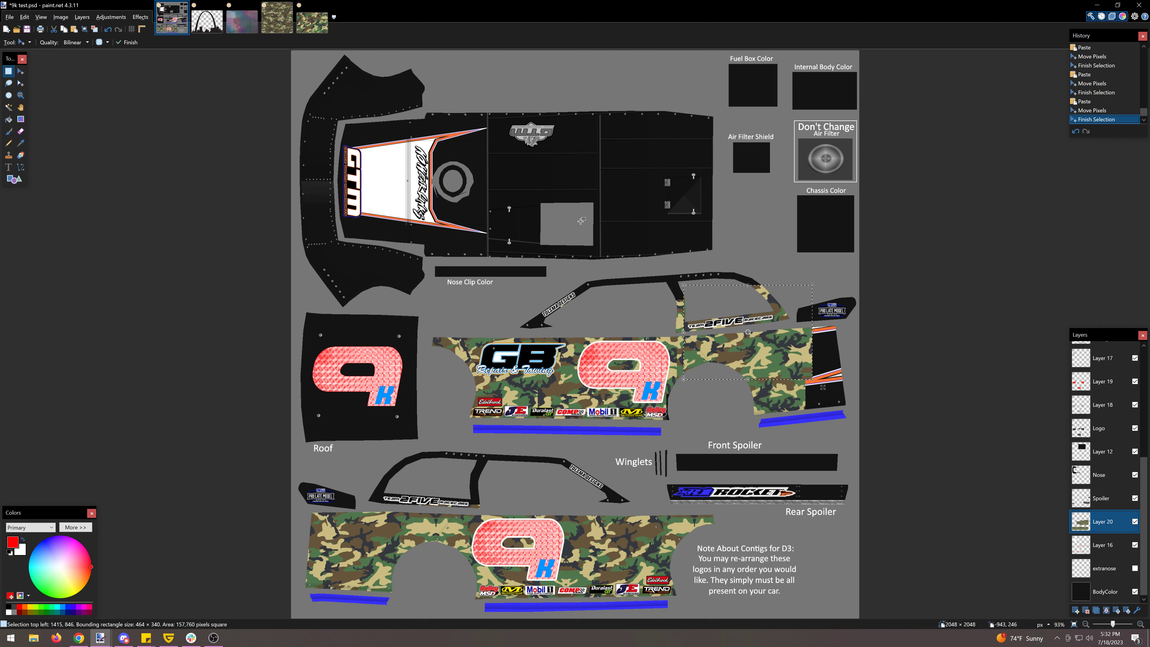
pyautogui.click(753, 381)
# - Marquee each side panel in turn, clear the selection and delete the woodland camouflage layer
pyautogui.moveTo(288, 497); pyautogui.dragTo(792, 620)
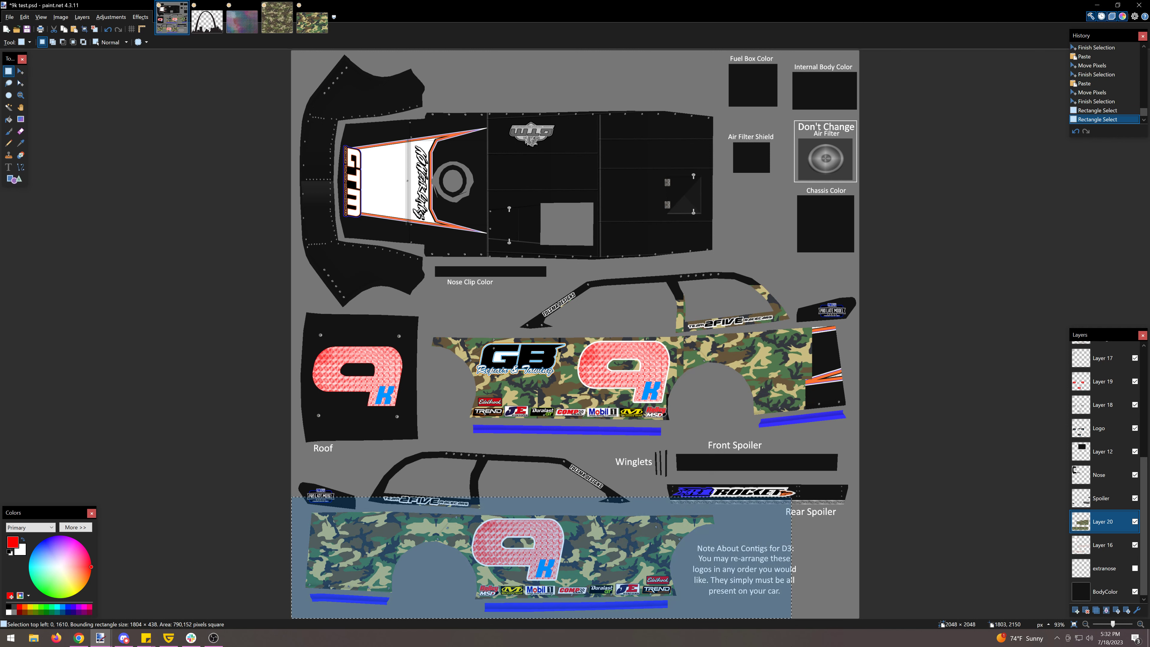
pyautogui.moveTo(411, 434); pyautogui.dragTo(883, 326)
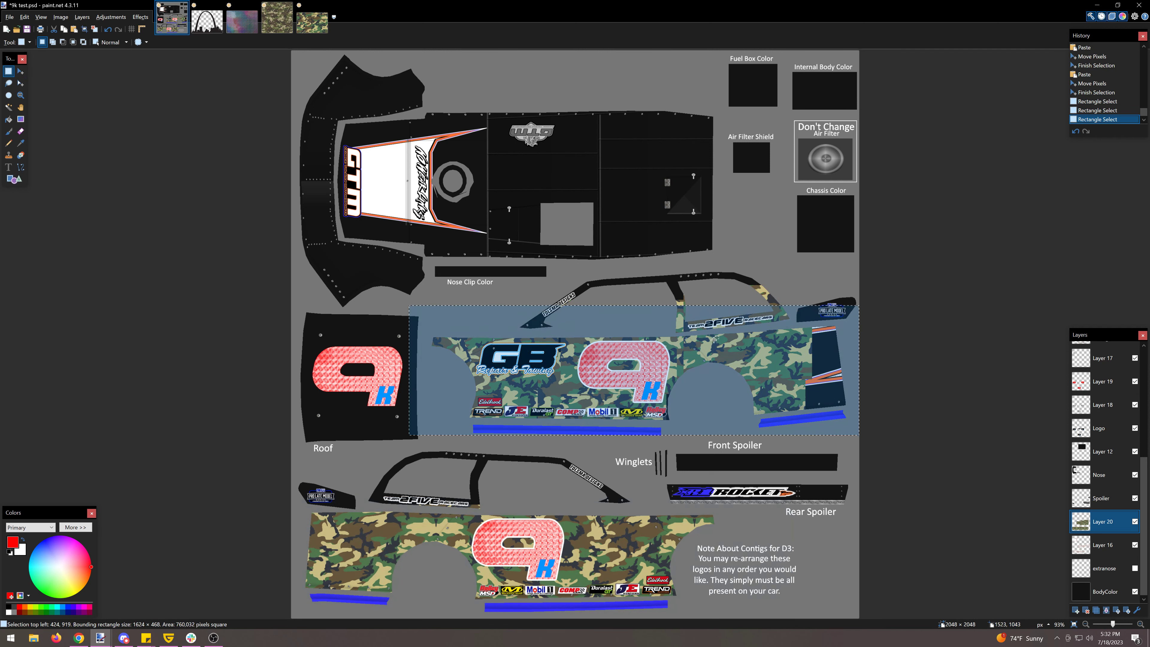
pyautogui.click(725, 381)
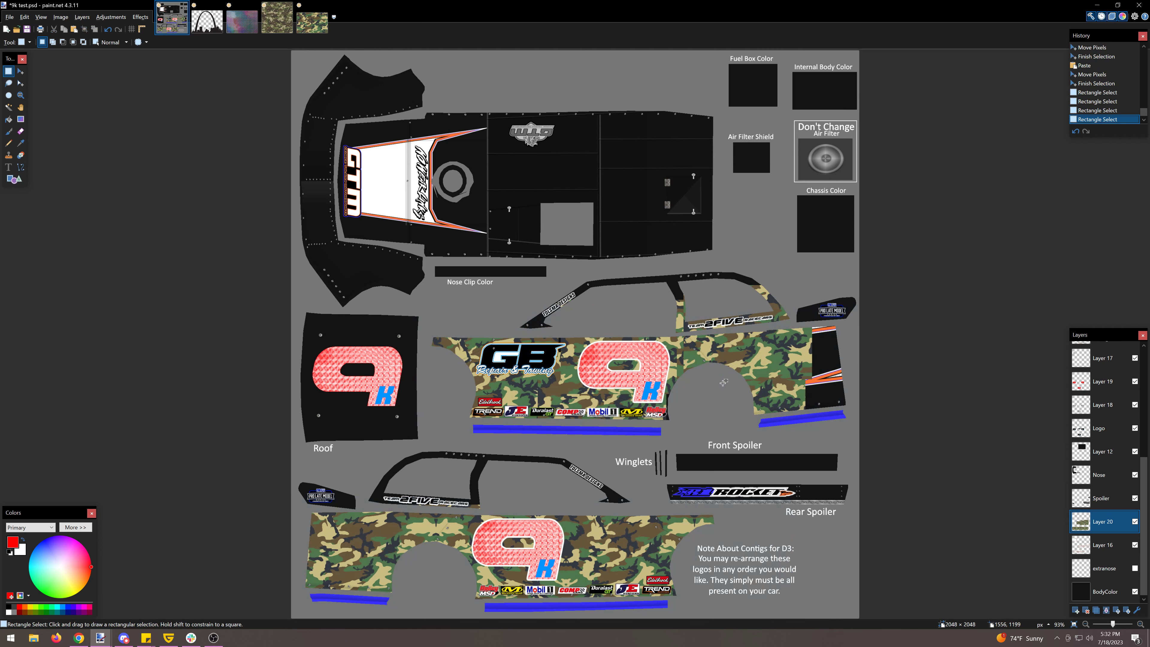
pyautogui.click(1087, 610)
pyautogui.click(1141, 624)
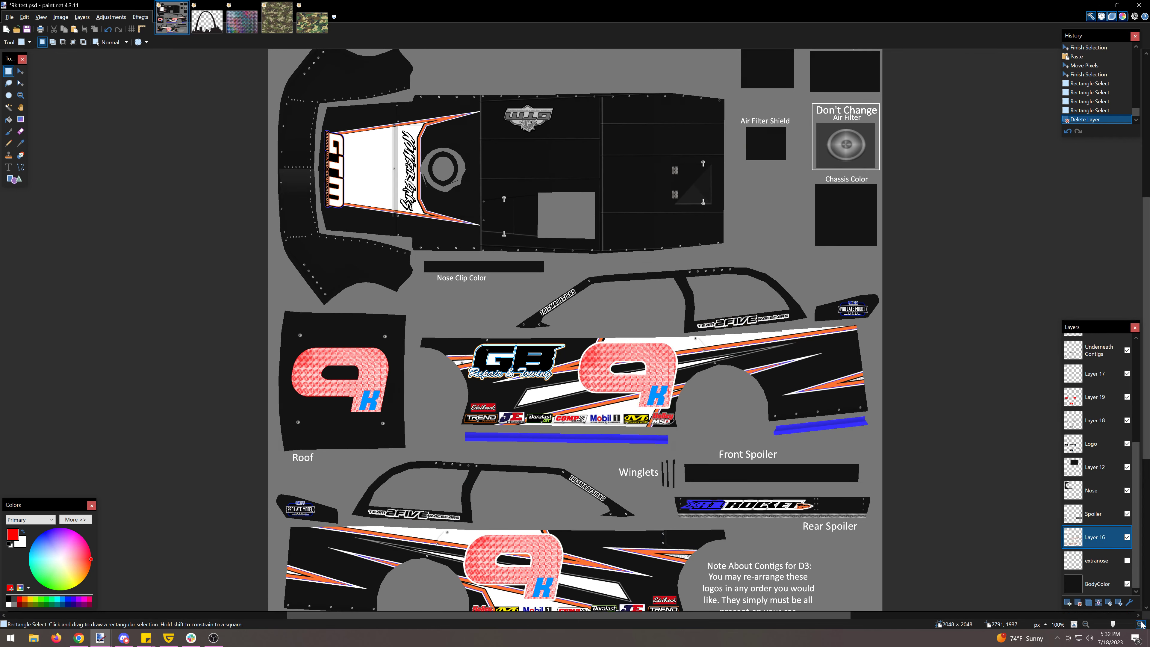
pyautogui.click(1141, 625)
pyautogui.click(1141, 624)
pyautogui.scroll(3, 1057, 493)
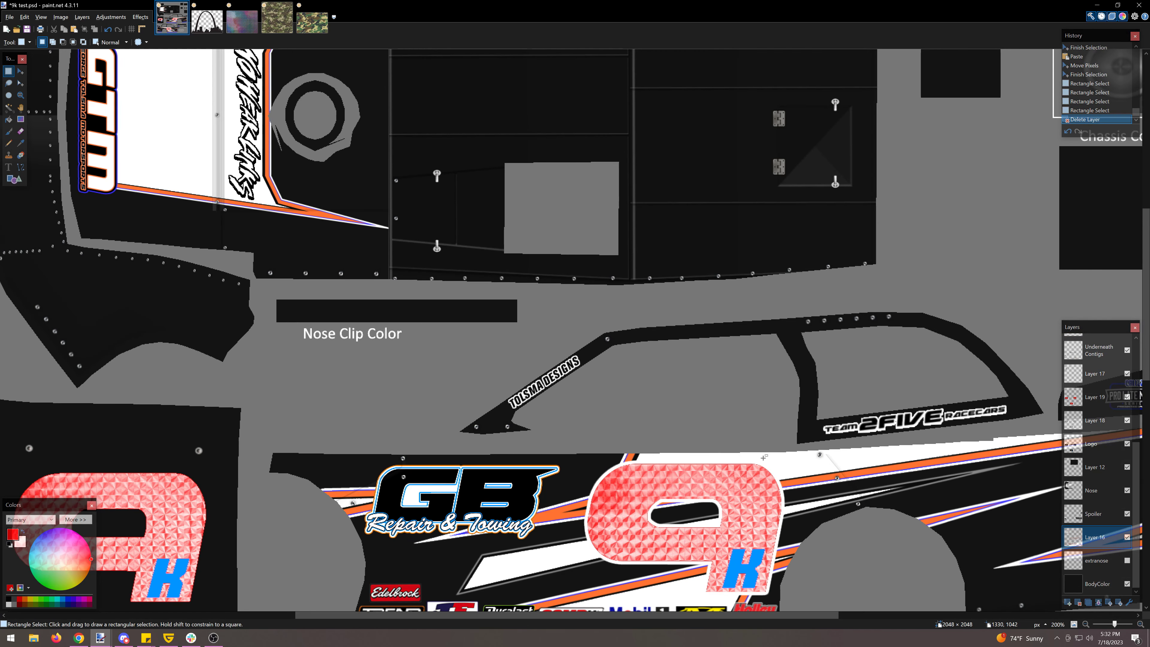
pyautogui.scroll(-4, 1058, 493)
pyautogui.click(1086, 624)
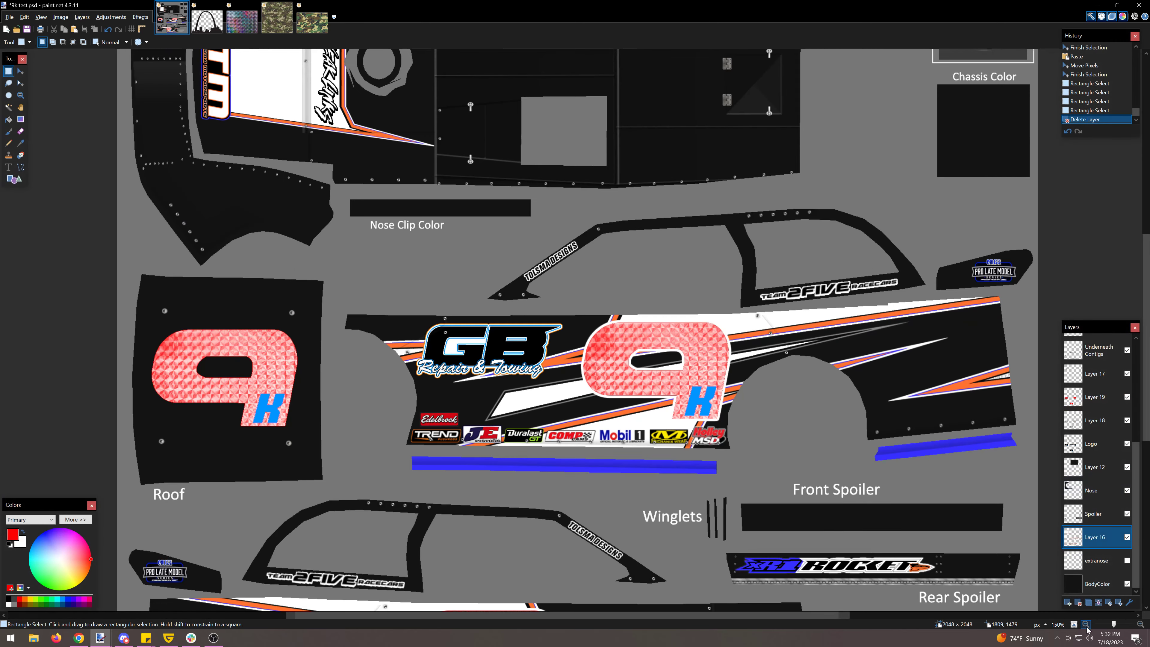
pyautogui.click(1085, 624)
# - Sample the black of the lower side panel from the BodyColor layer as the secondary color
pyautogui.click(1096, 584)
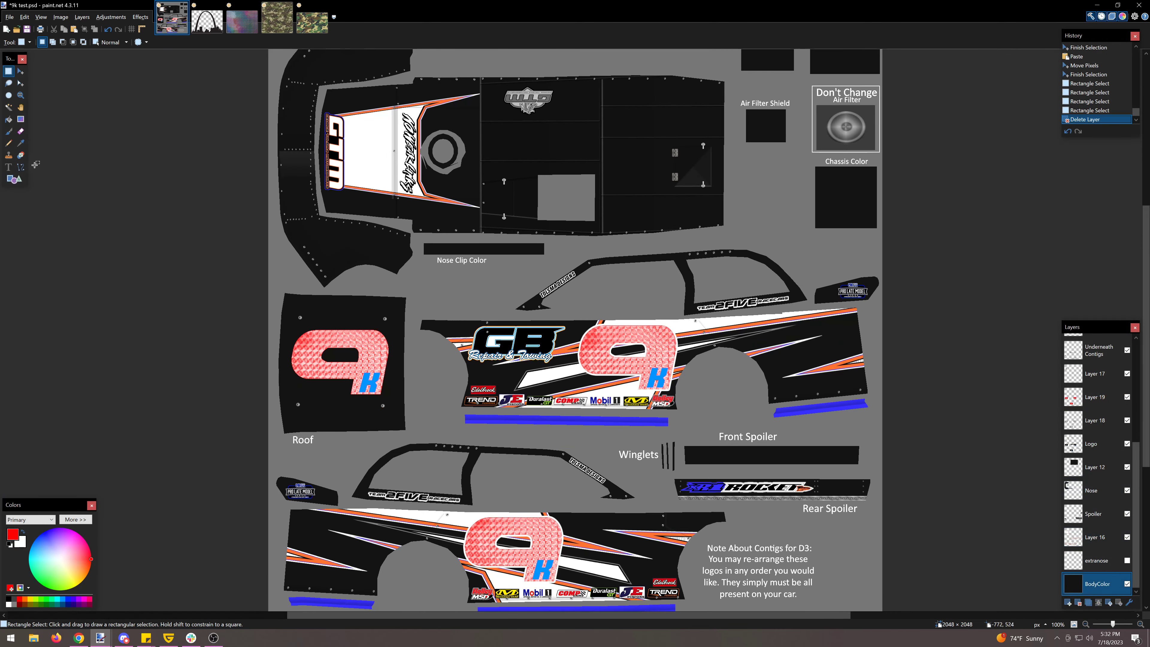
pyautogui.click(20, 142)
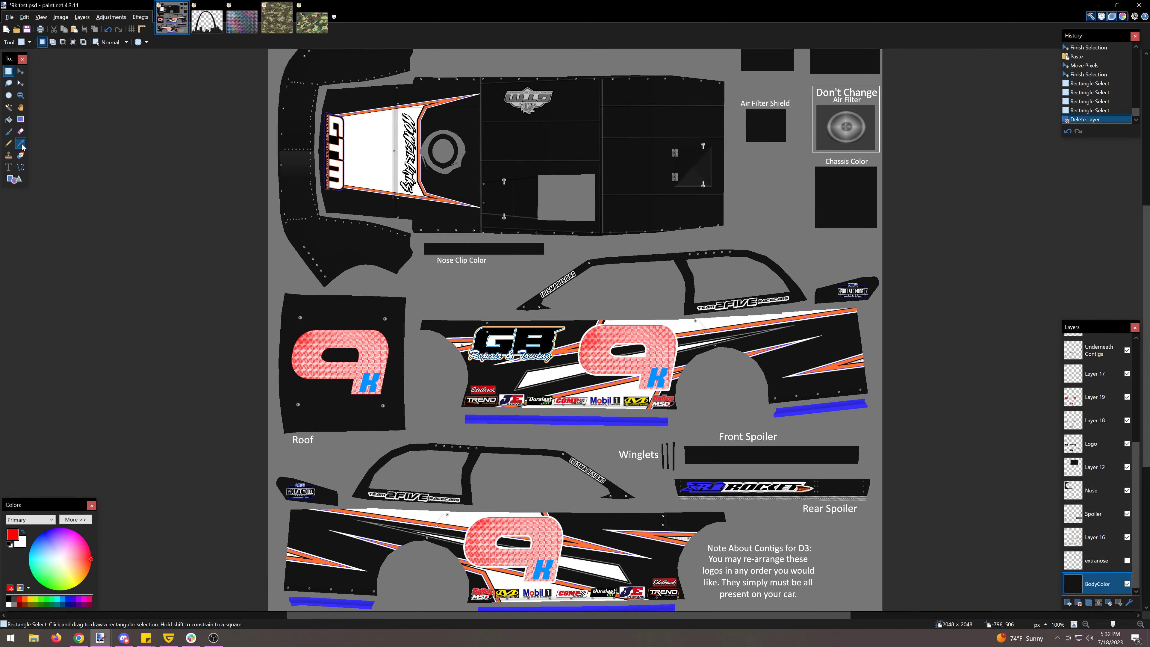
pyautogui.rightClick(310, 539)
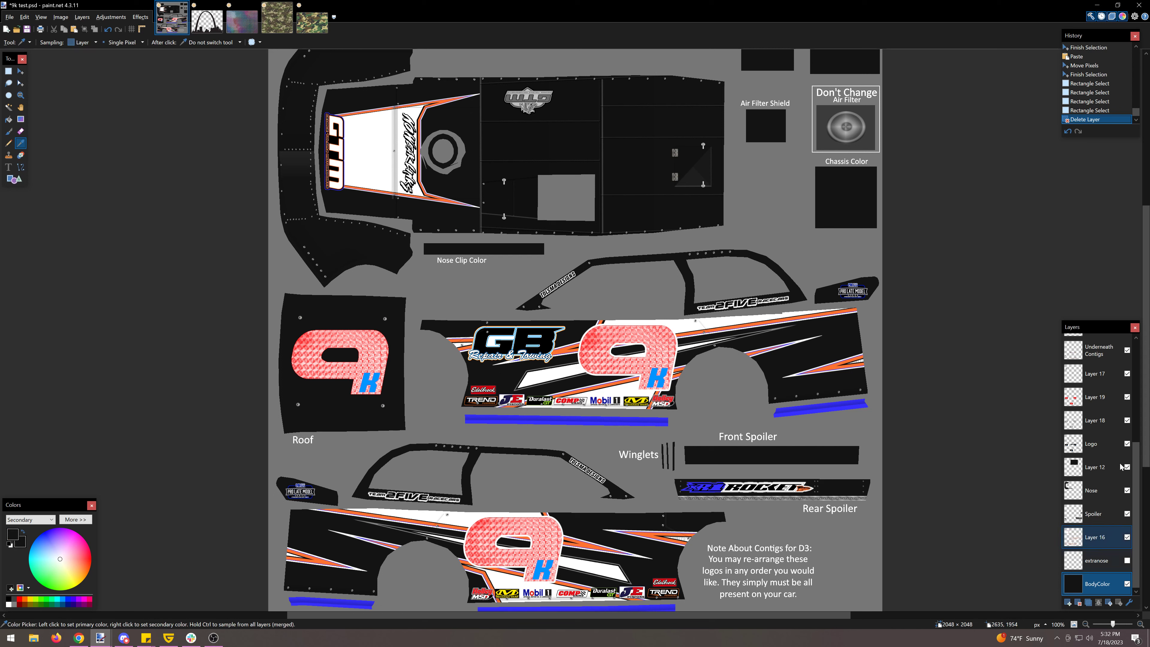
# - Hide the Logo, Layer 18 and Layer 19 layers and add a new layer above Layer 16
pyautogui.click(1128, 444)
pyautogui.click(1127, 421)
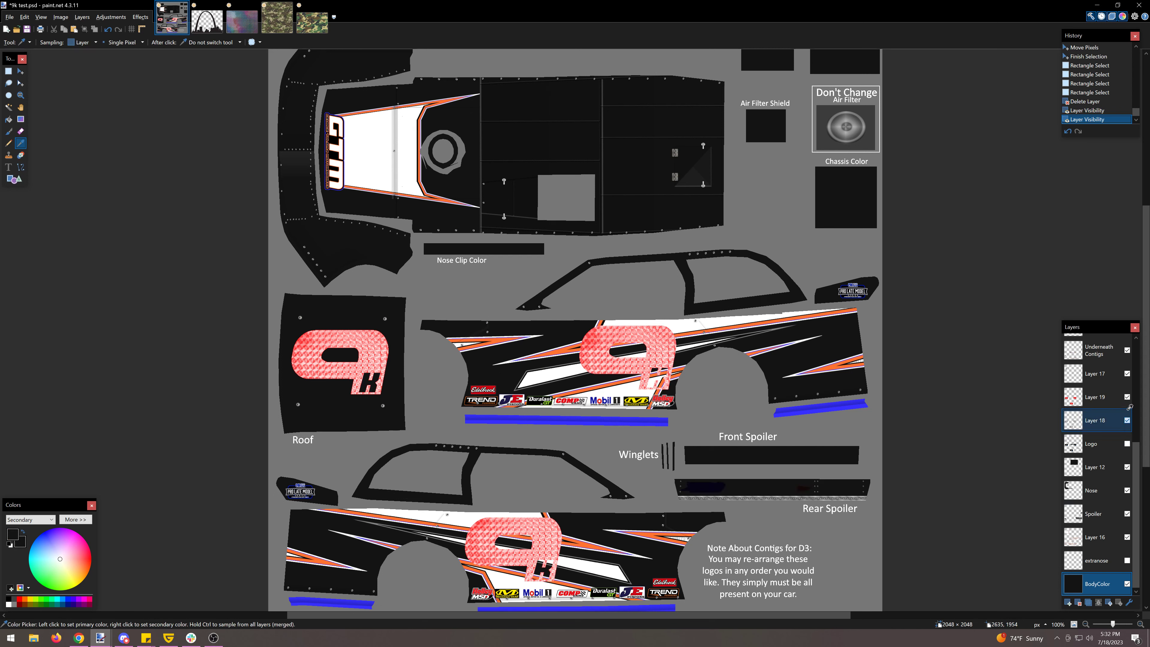
pyautogui.click(1127, 397)
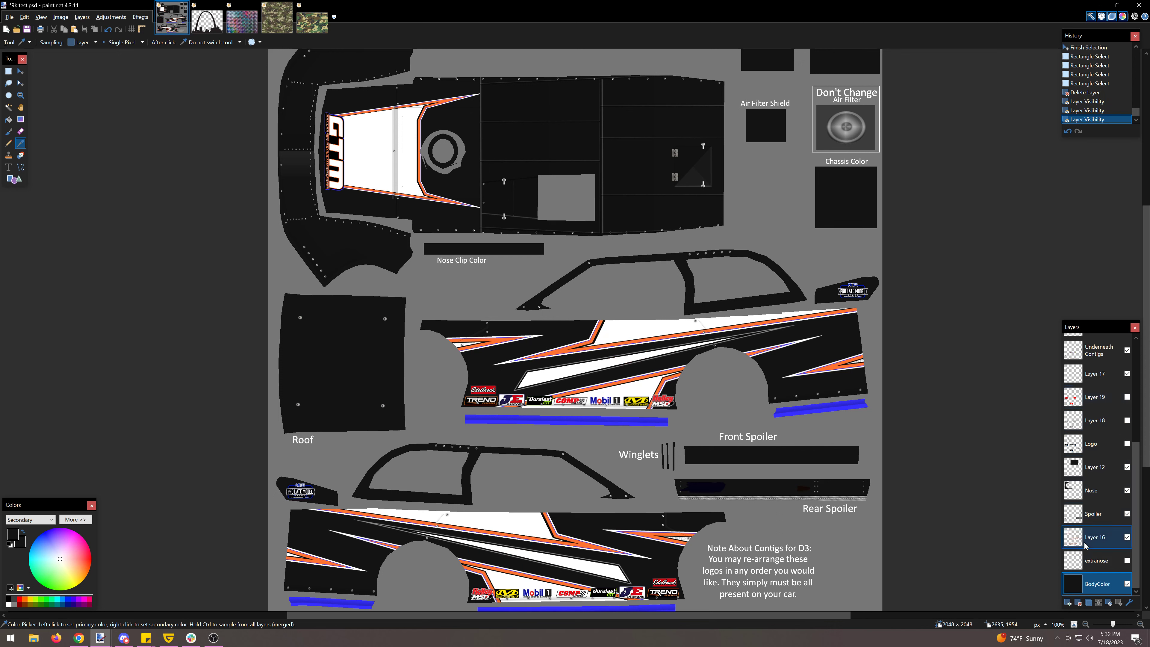
pyautogui.click(1100, 537)
pyautogui.click(1068, 603)
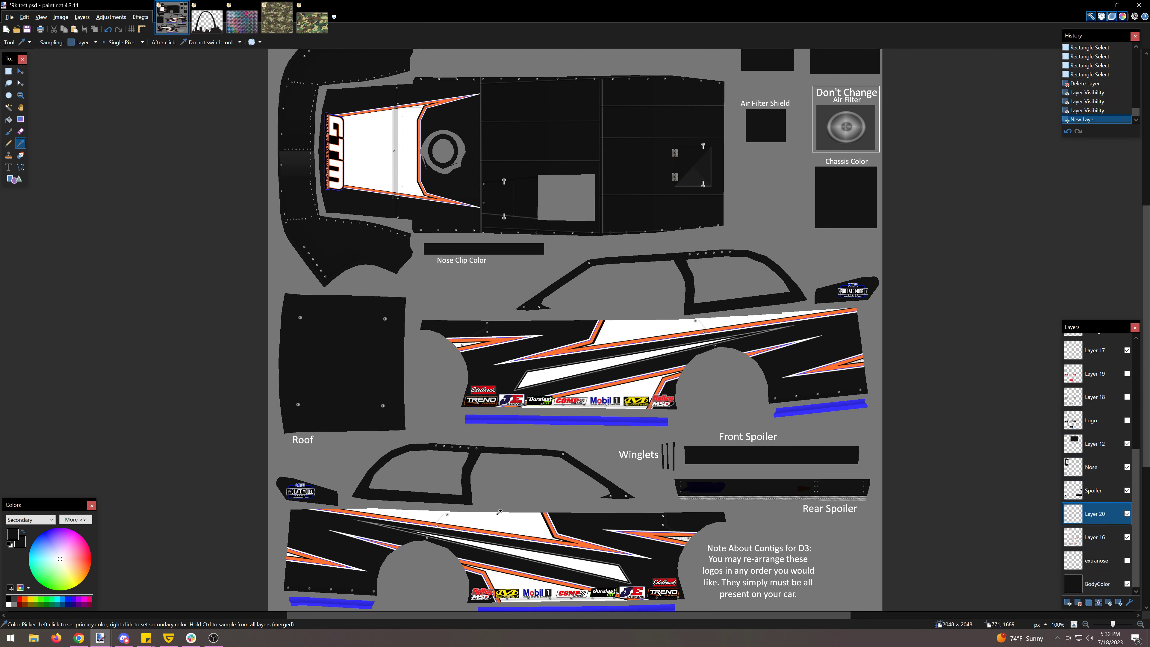
# - Marquee a narrow rectangle about 41 × 101 pixels over the white stripe along the lower side panel's upper edge
pyautogui.click(8, 71)
pyautogui.moveTo(508, 505); pyautogui.dragTo(525, 525)
pyautogui.click(510, 502)
pyautogui.click(542, 499)
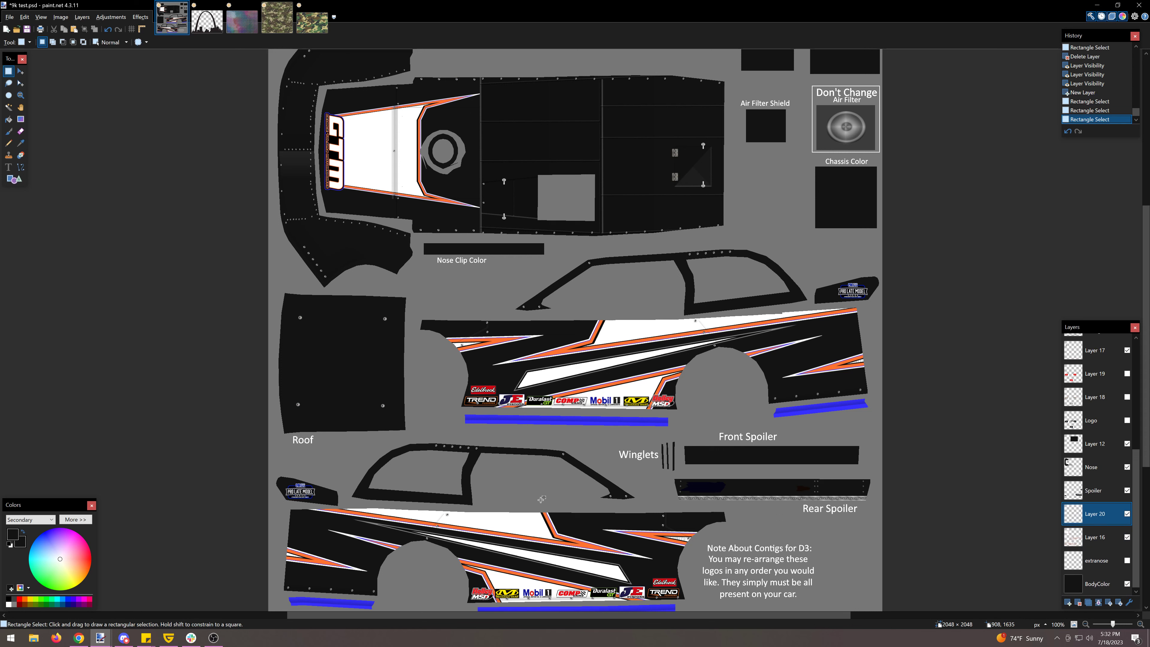
pyautogui.moveTo(506, 504); pyautogui.dragTo(519, 531)
pyautogui.click(506, 504)
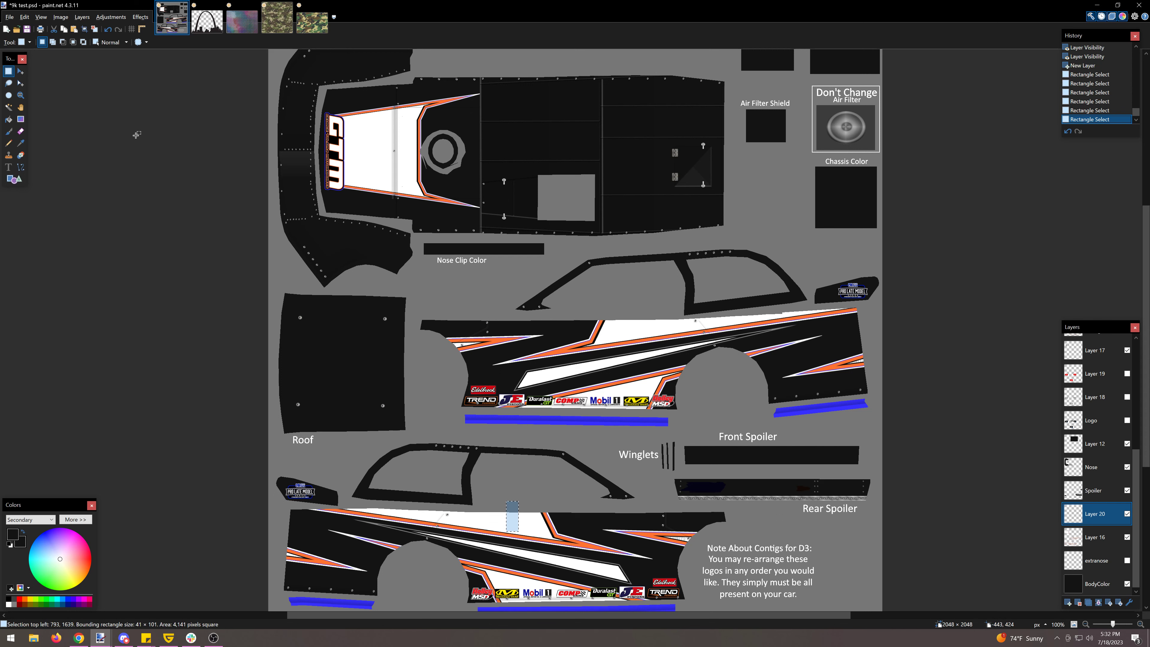
# - Open the Gradient Bars render effect for the small selection on the new layer
pyautogui.click(141, 17)
pyautogui.moveTo(171, 132)
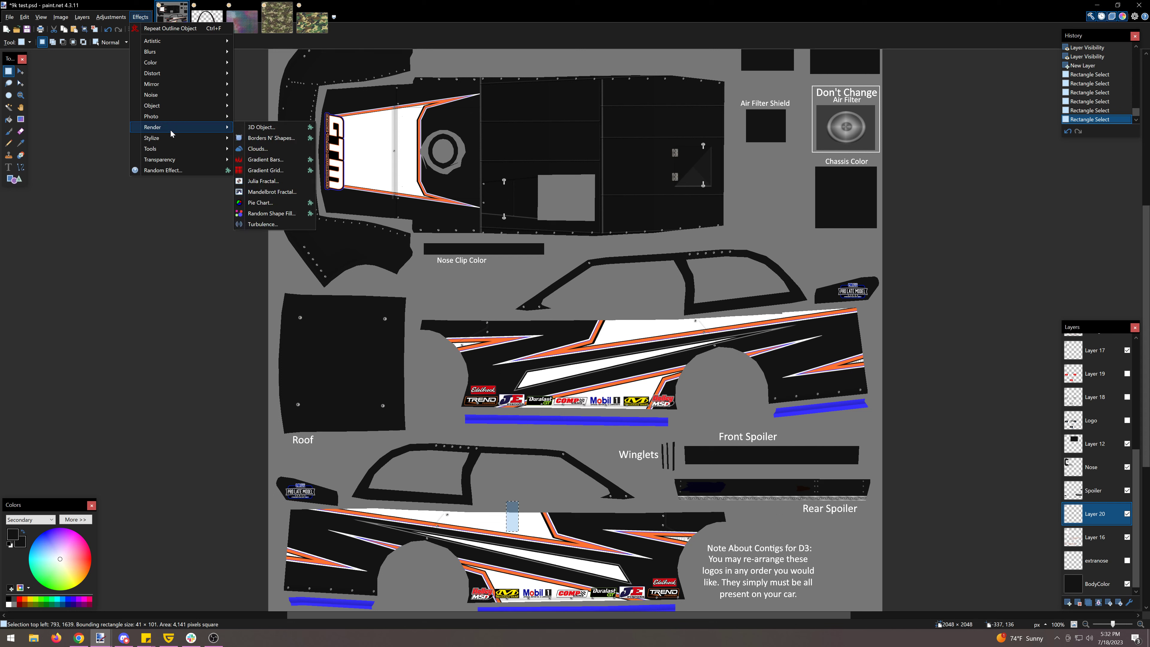
pyautogui.click(272, 160)
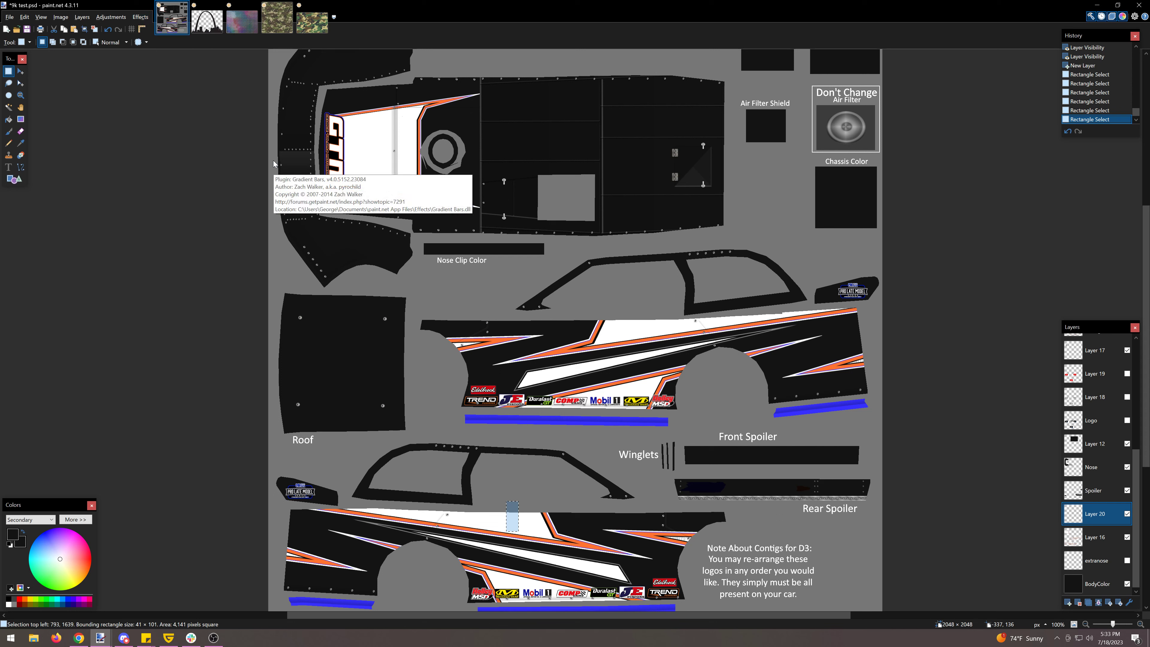